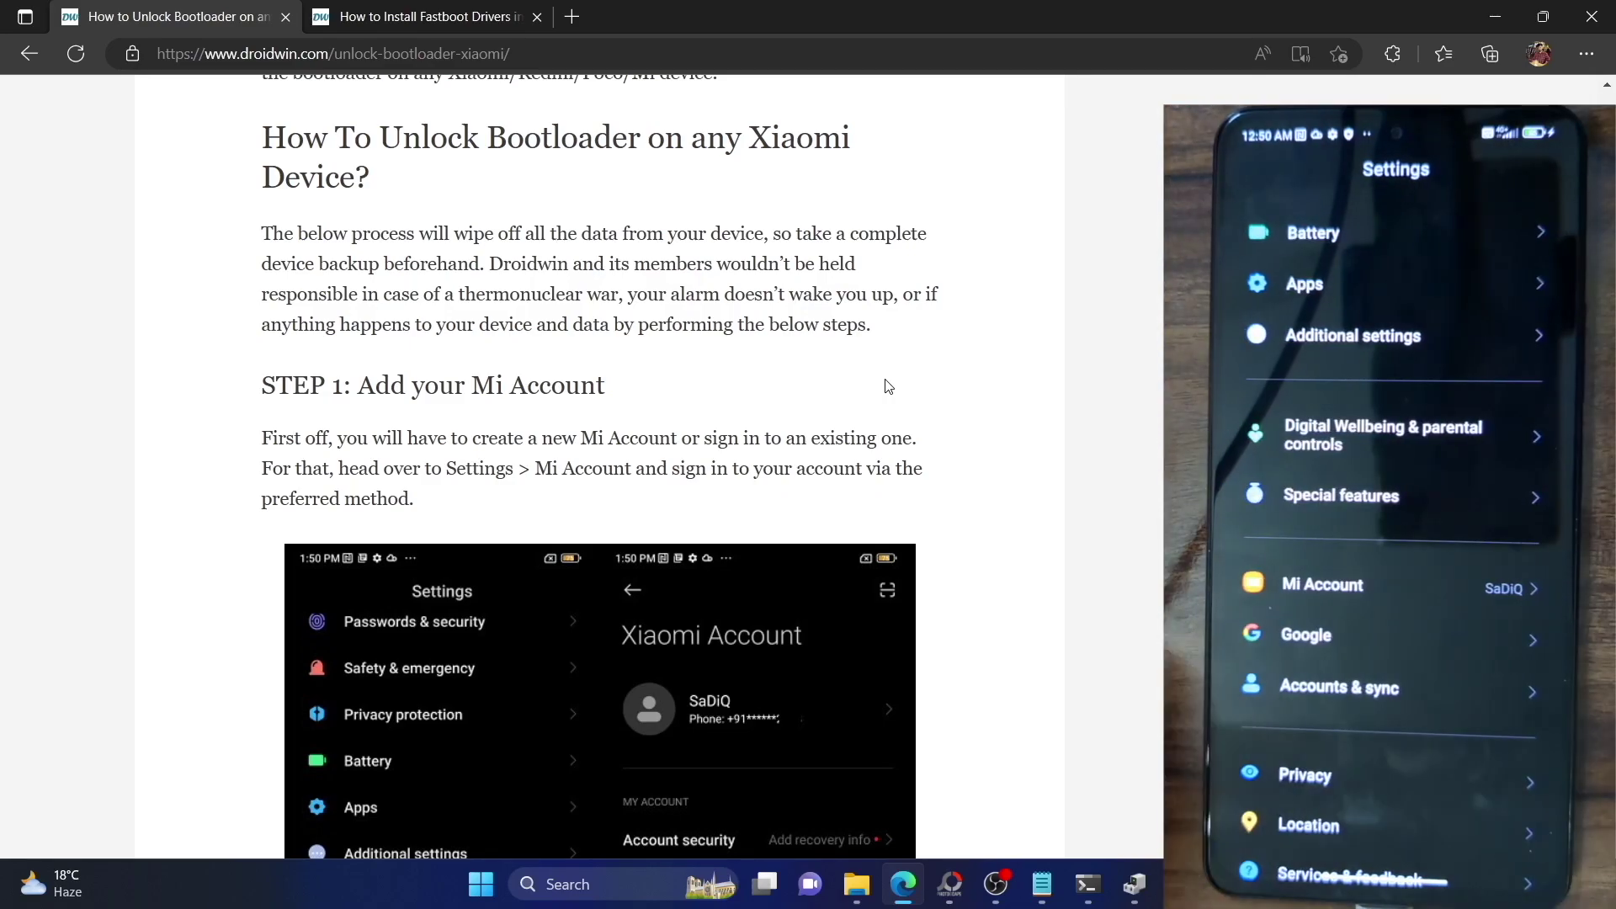
- Scroll the guide to the STEP 2 Android SDK instructions and check the extracted platform-tools folder
scroll(886, 386, "down", 5)
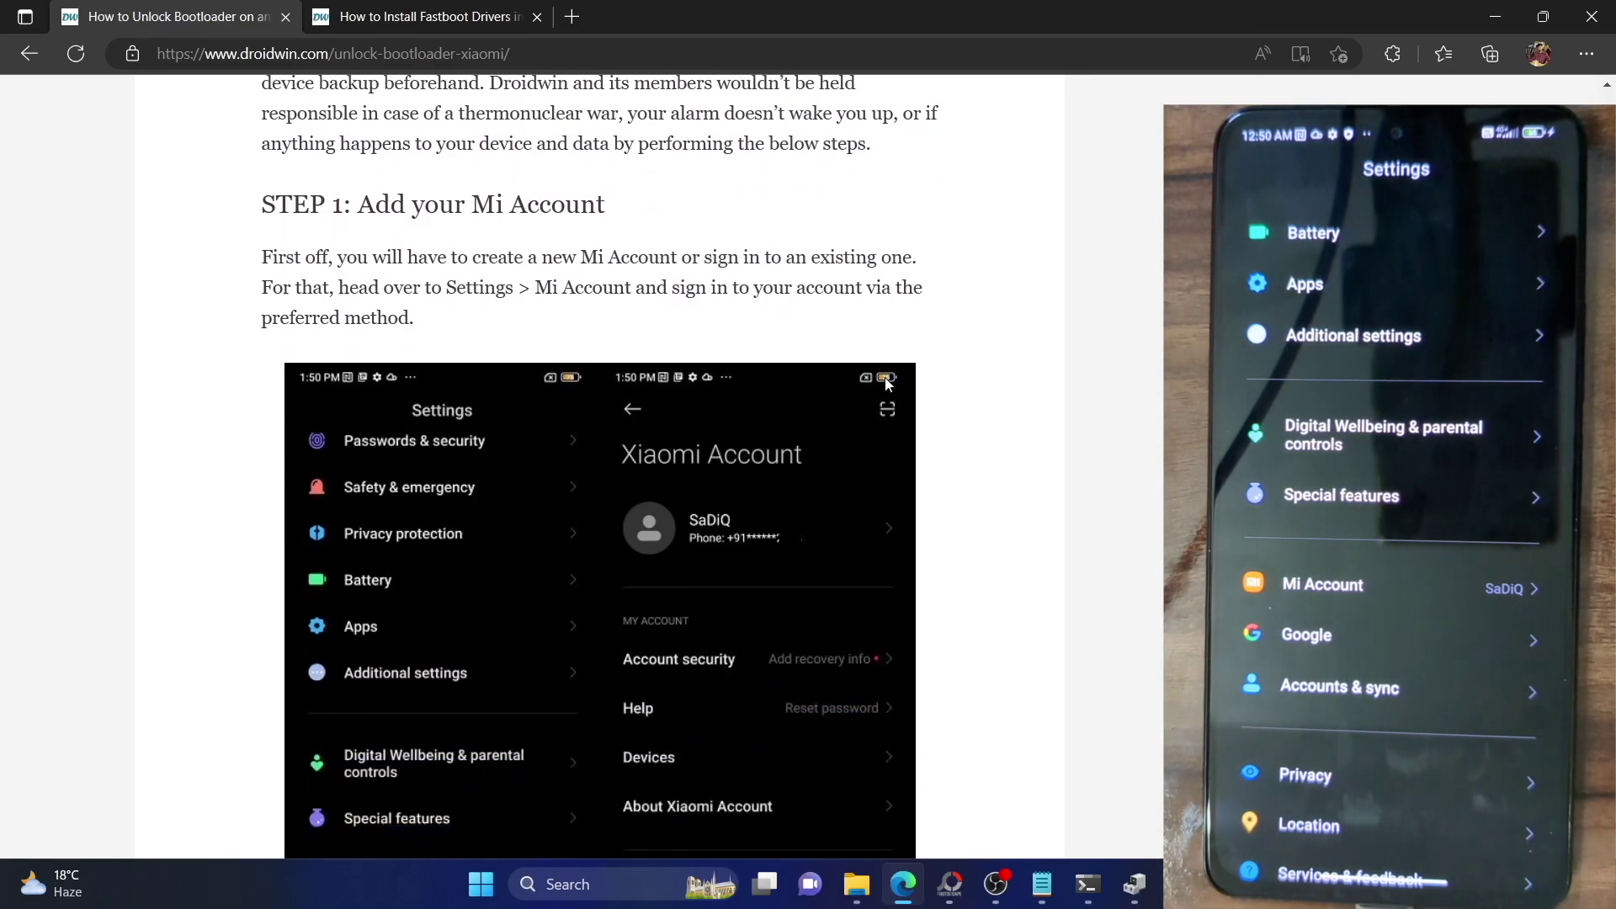
scroll(885, 385, "down", 2)
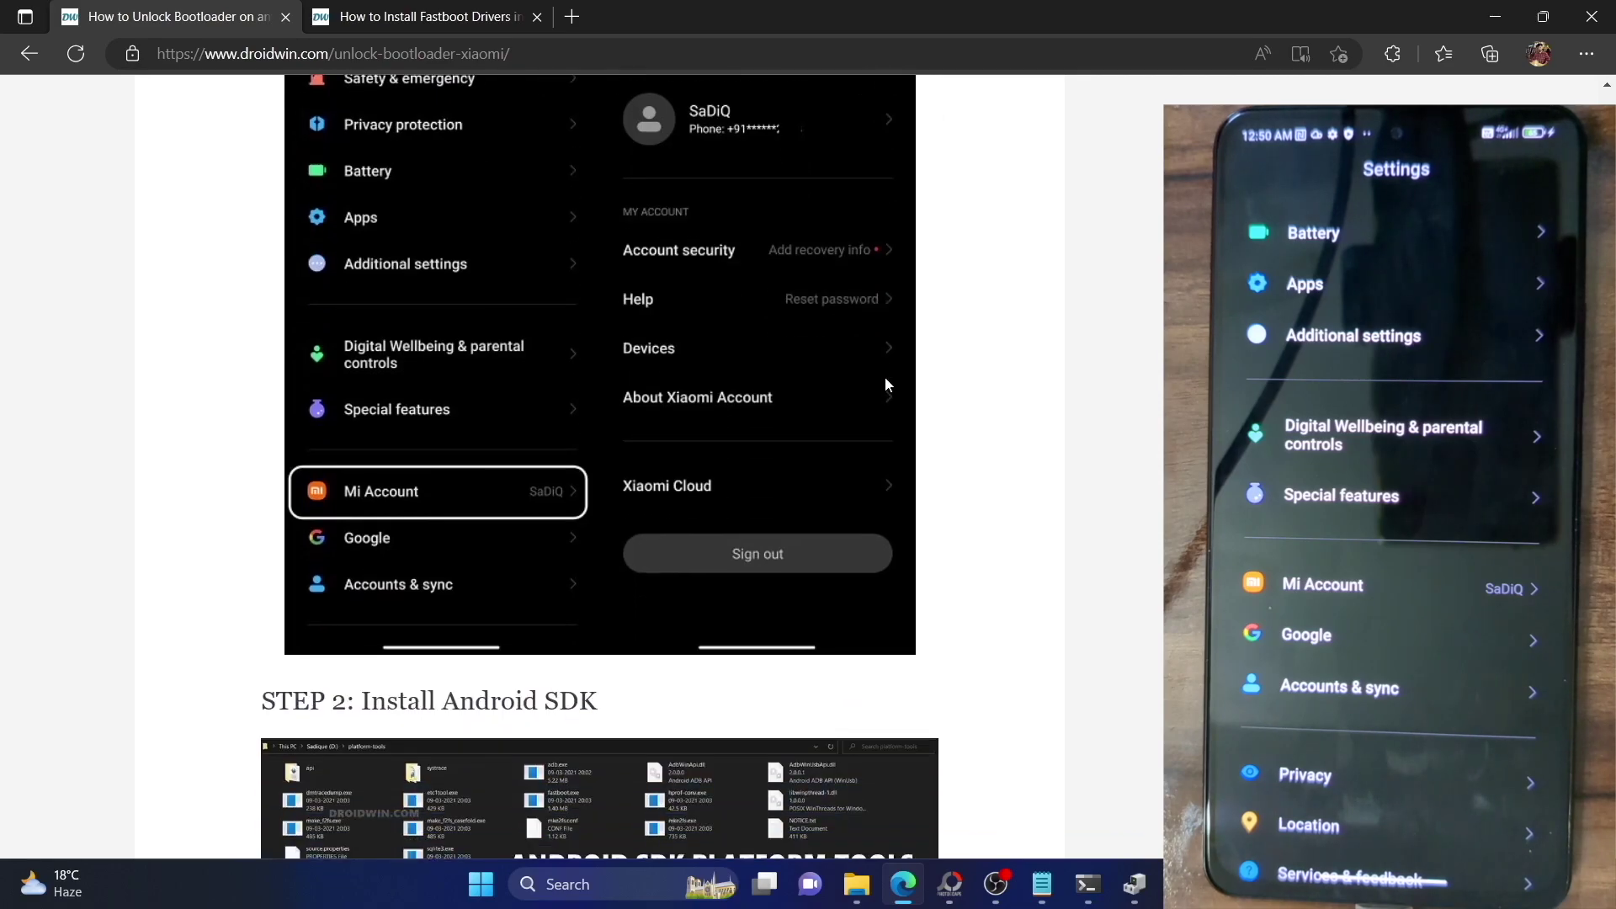
scroll(886, 384, "down", 2)
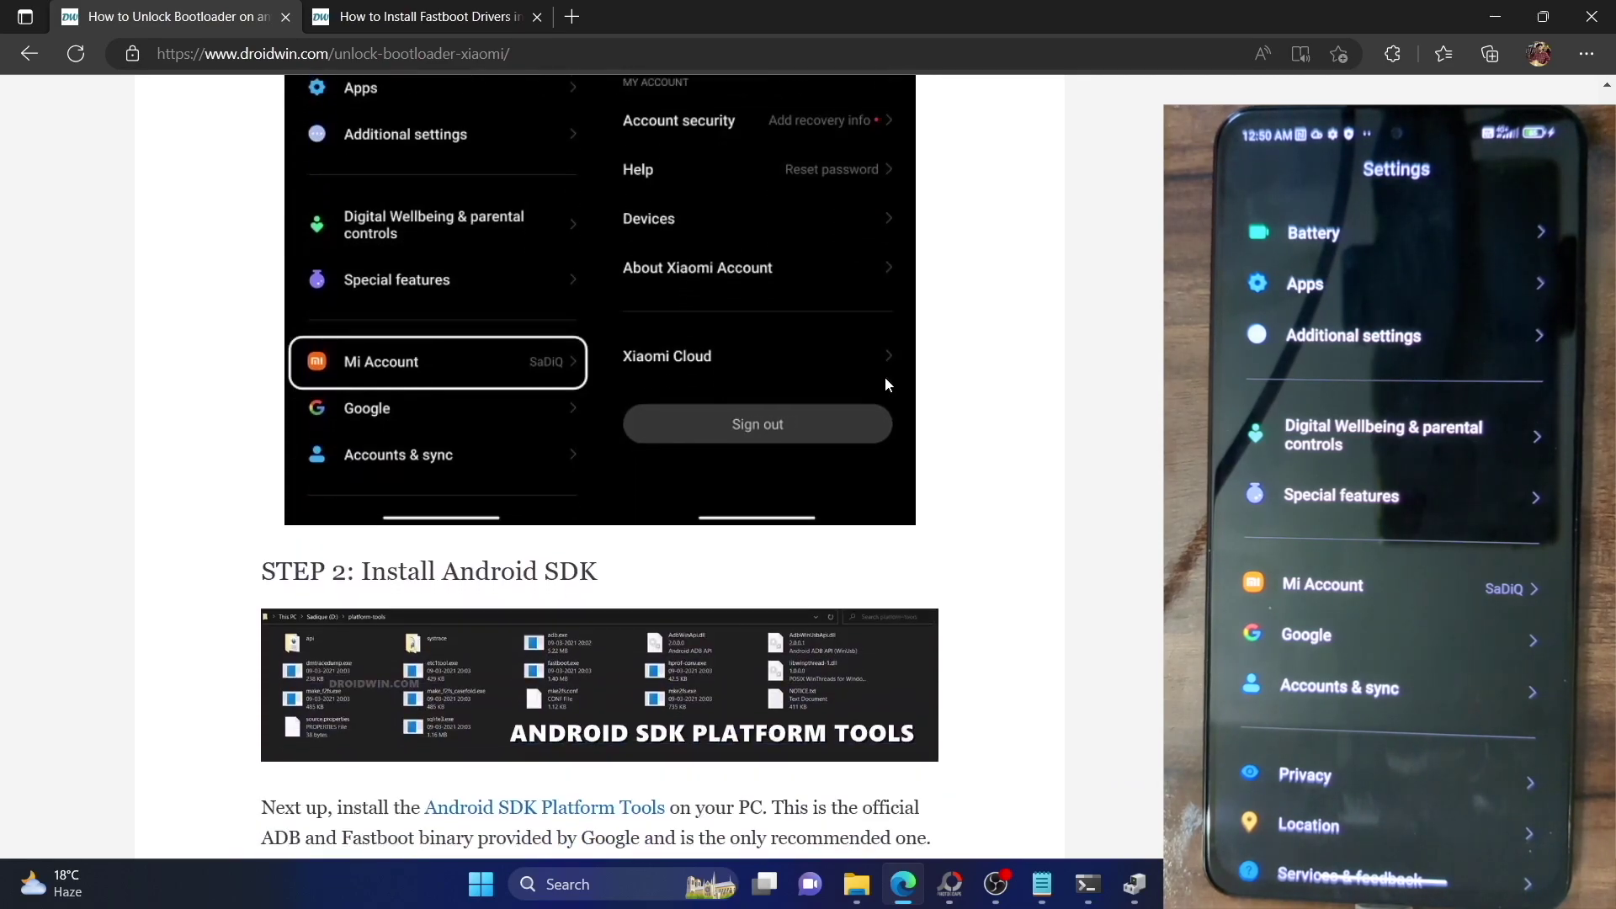
scroll(885, 385, "down", 1)
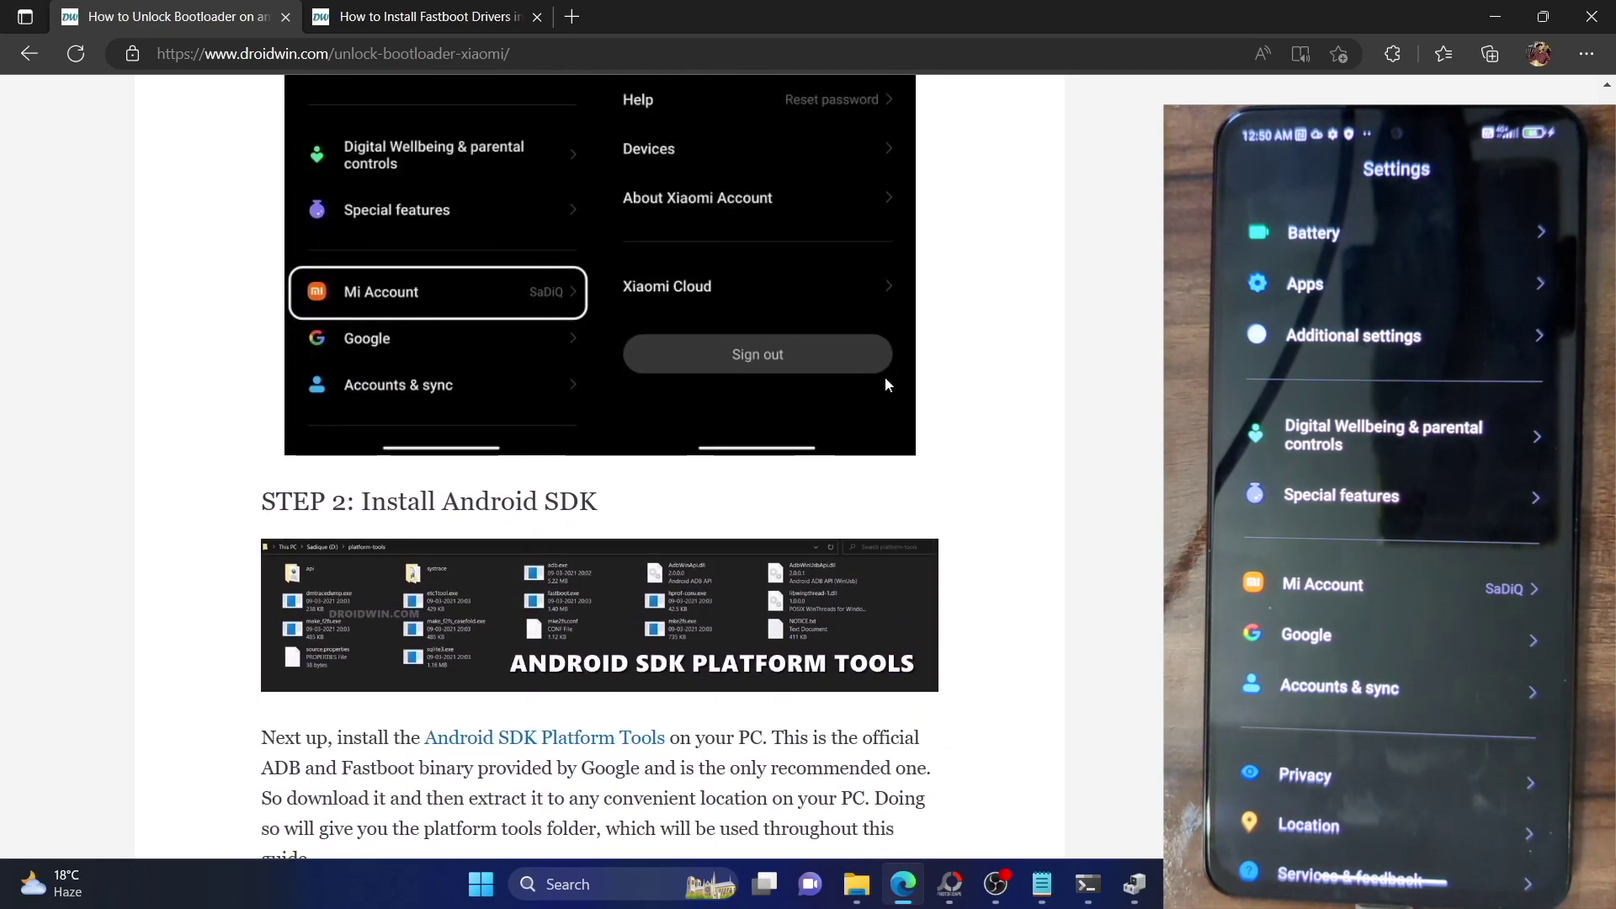
scroll(886, 385, "down", 1)
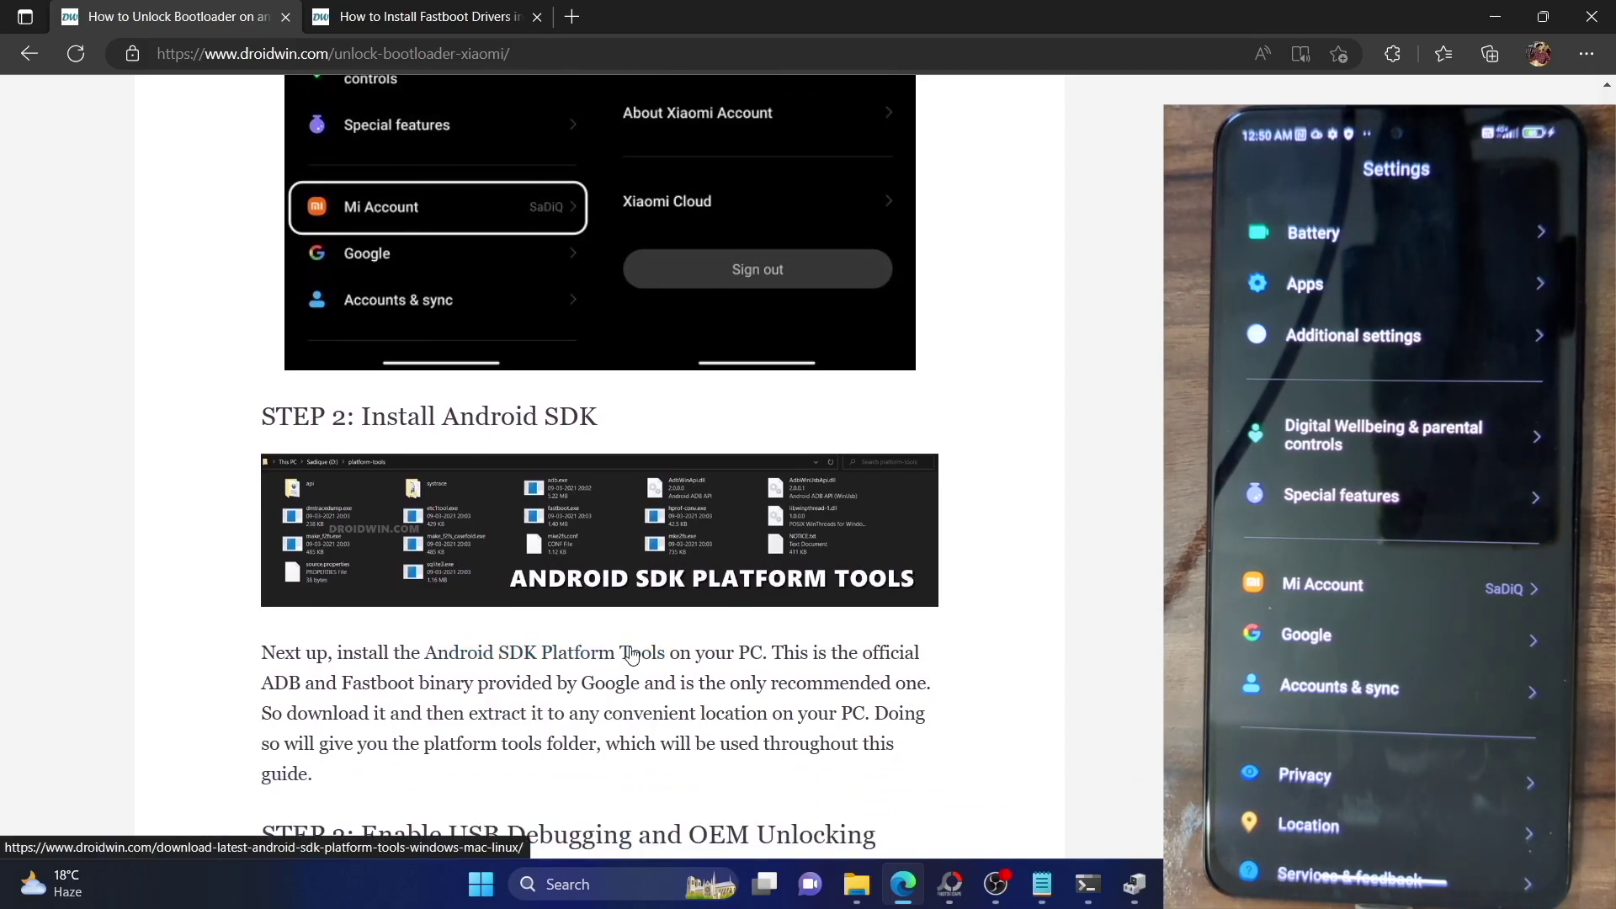
left_click(857, 884)
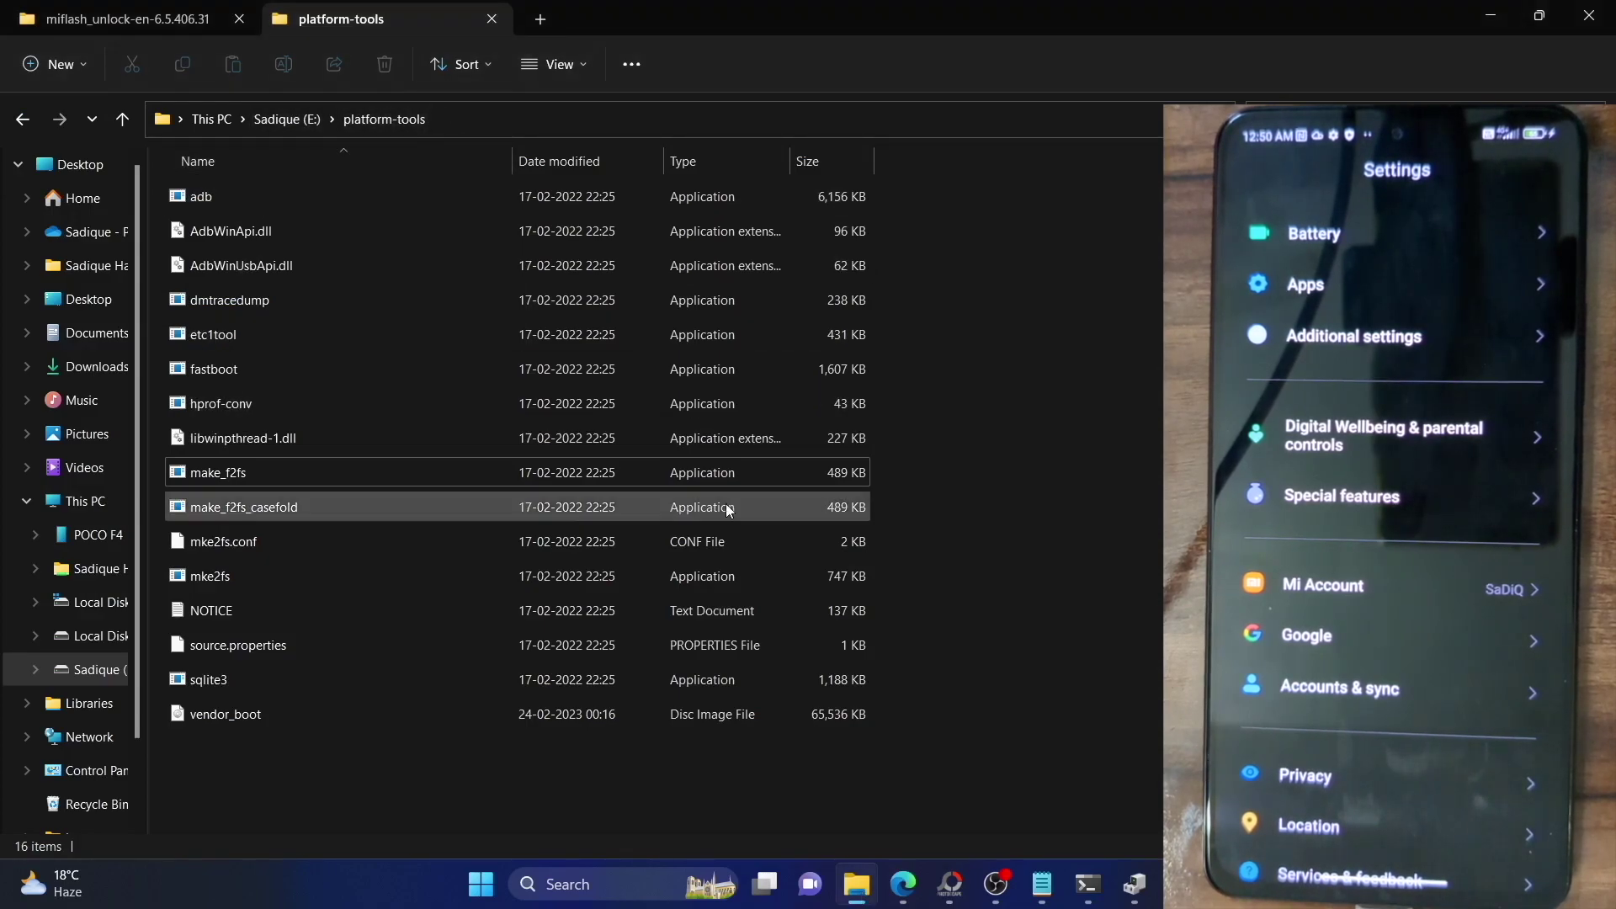
left_click(912, 871)
- Bring the STEP 3 Enable USB Debugging and OEM Unlocking heading into view
scroll(940, 568, "down", 2)
scroll(941, 568, "down", 2)
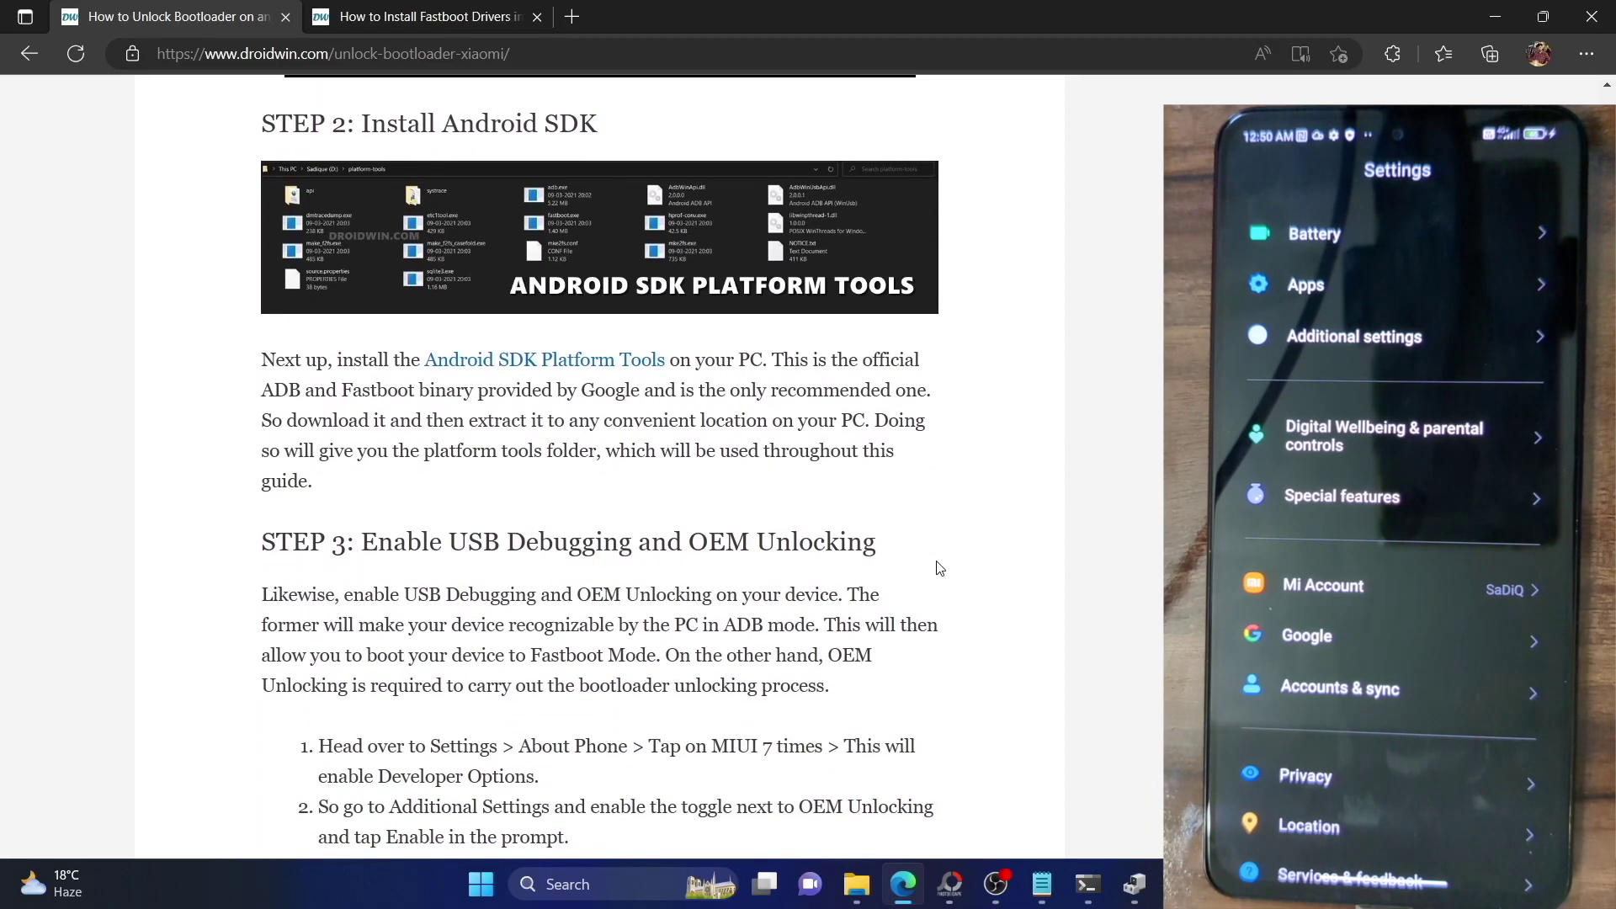
scroll(941, 568, "up", 1)
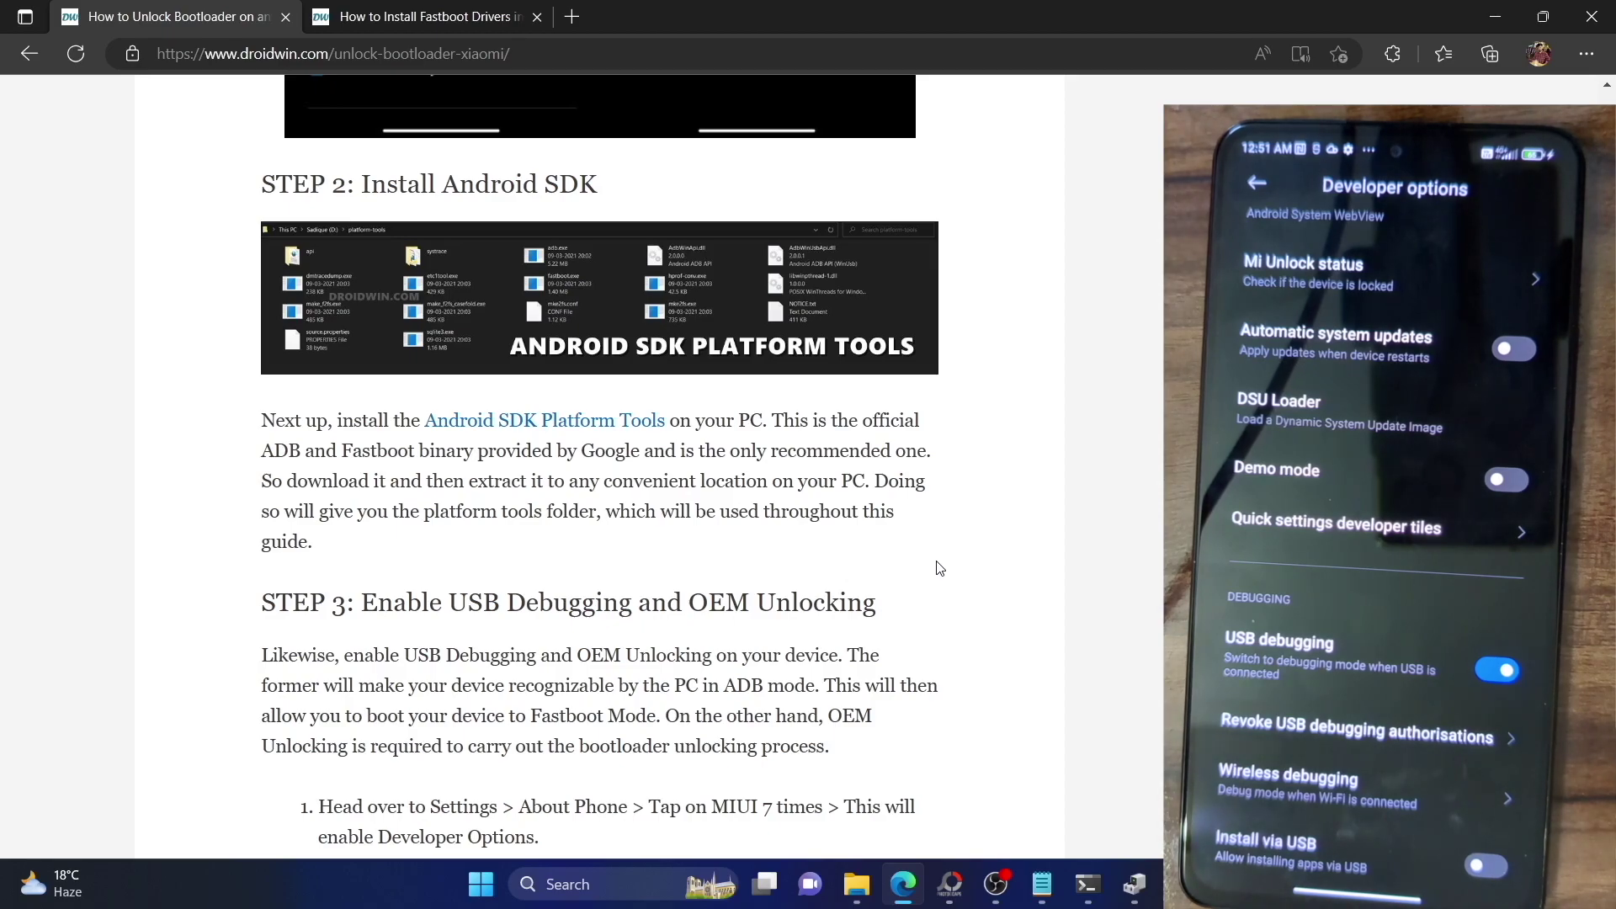
- Open a Command Prompt in the platform-tools folder by entering cmd in the address bar
left_click(869, 878)
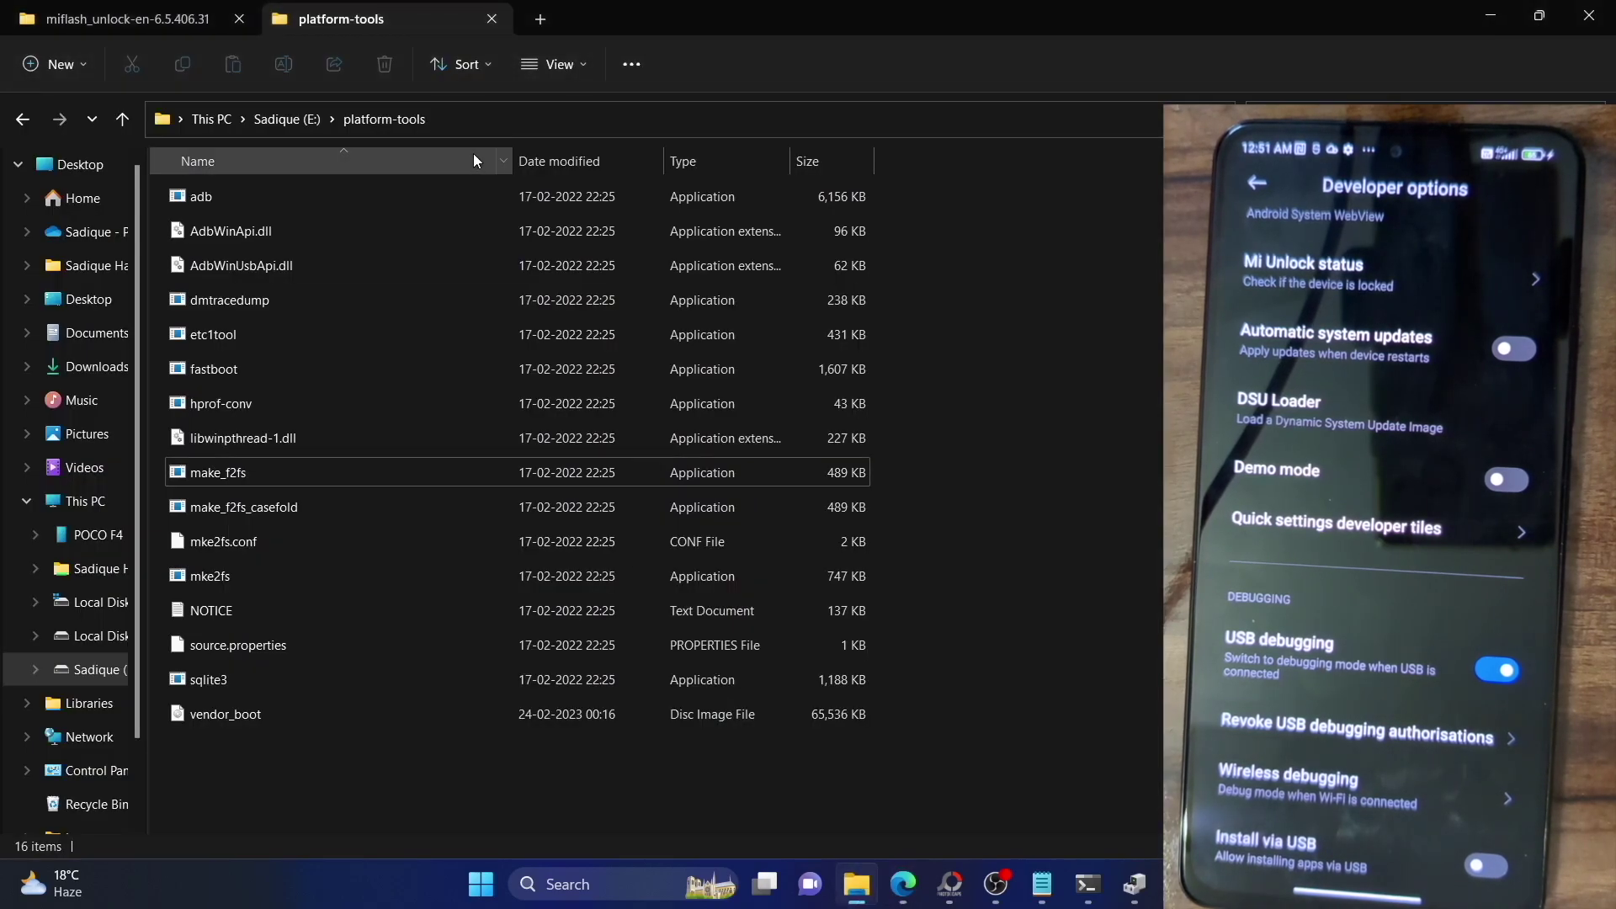
left_click(468, 118)
type("cmd")
key("Return")
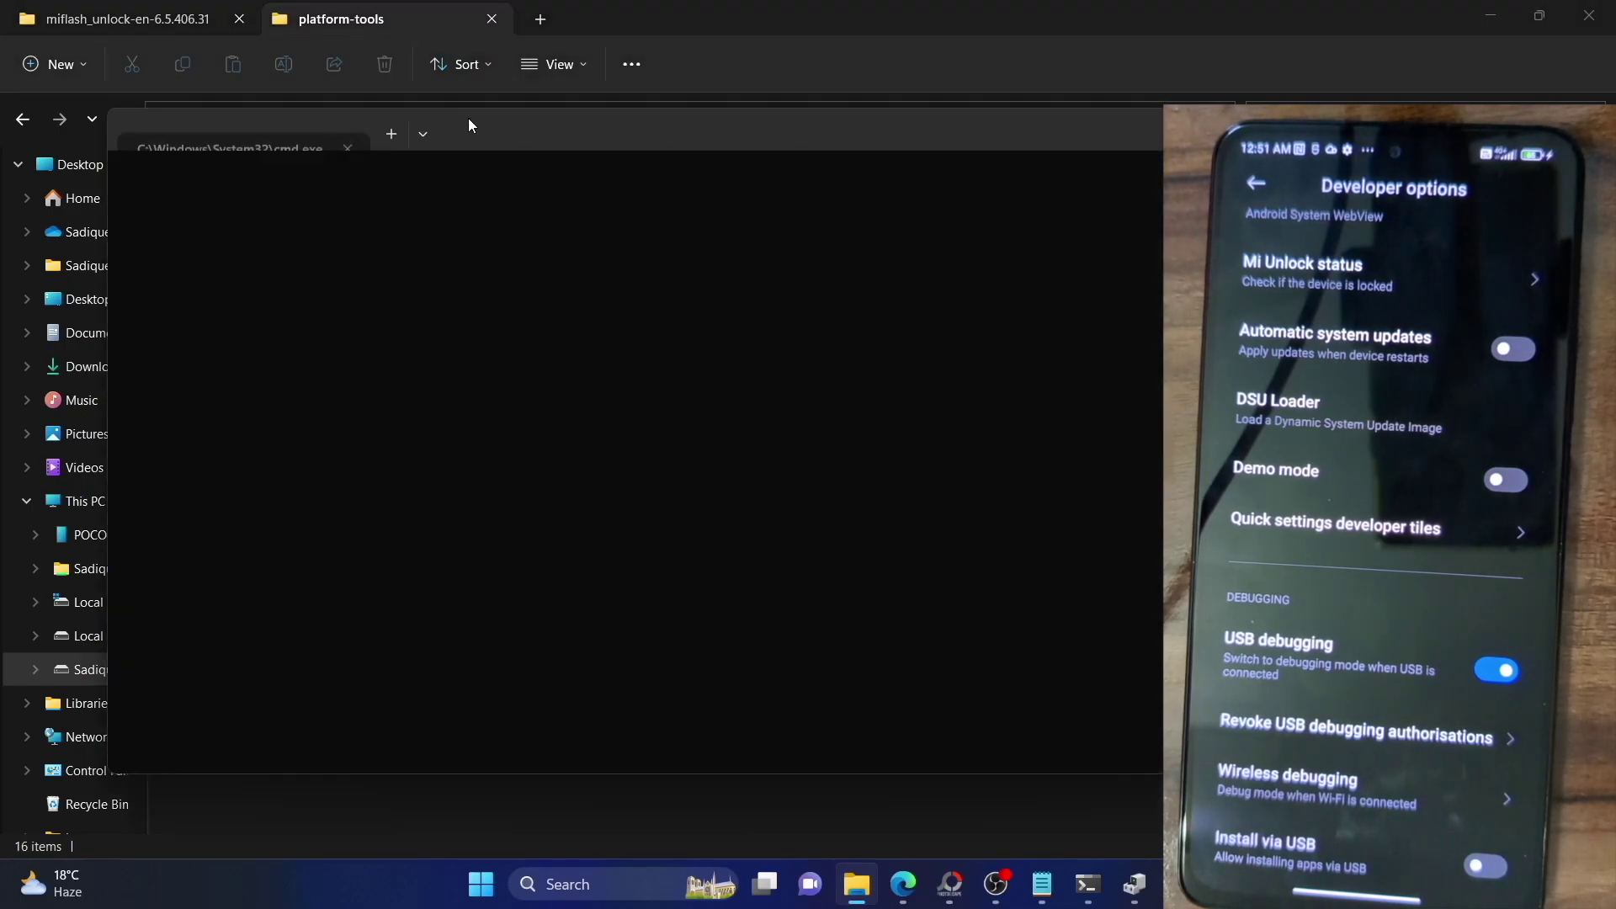
- Run 'adb devices' and confirm the phone's serial appears as an attached device
double_click(192, 237)
left_click(331, 230)
type("adb devices")
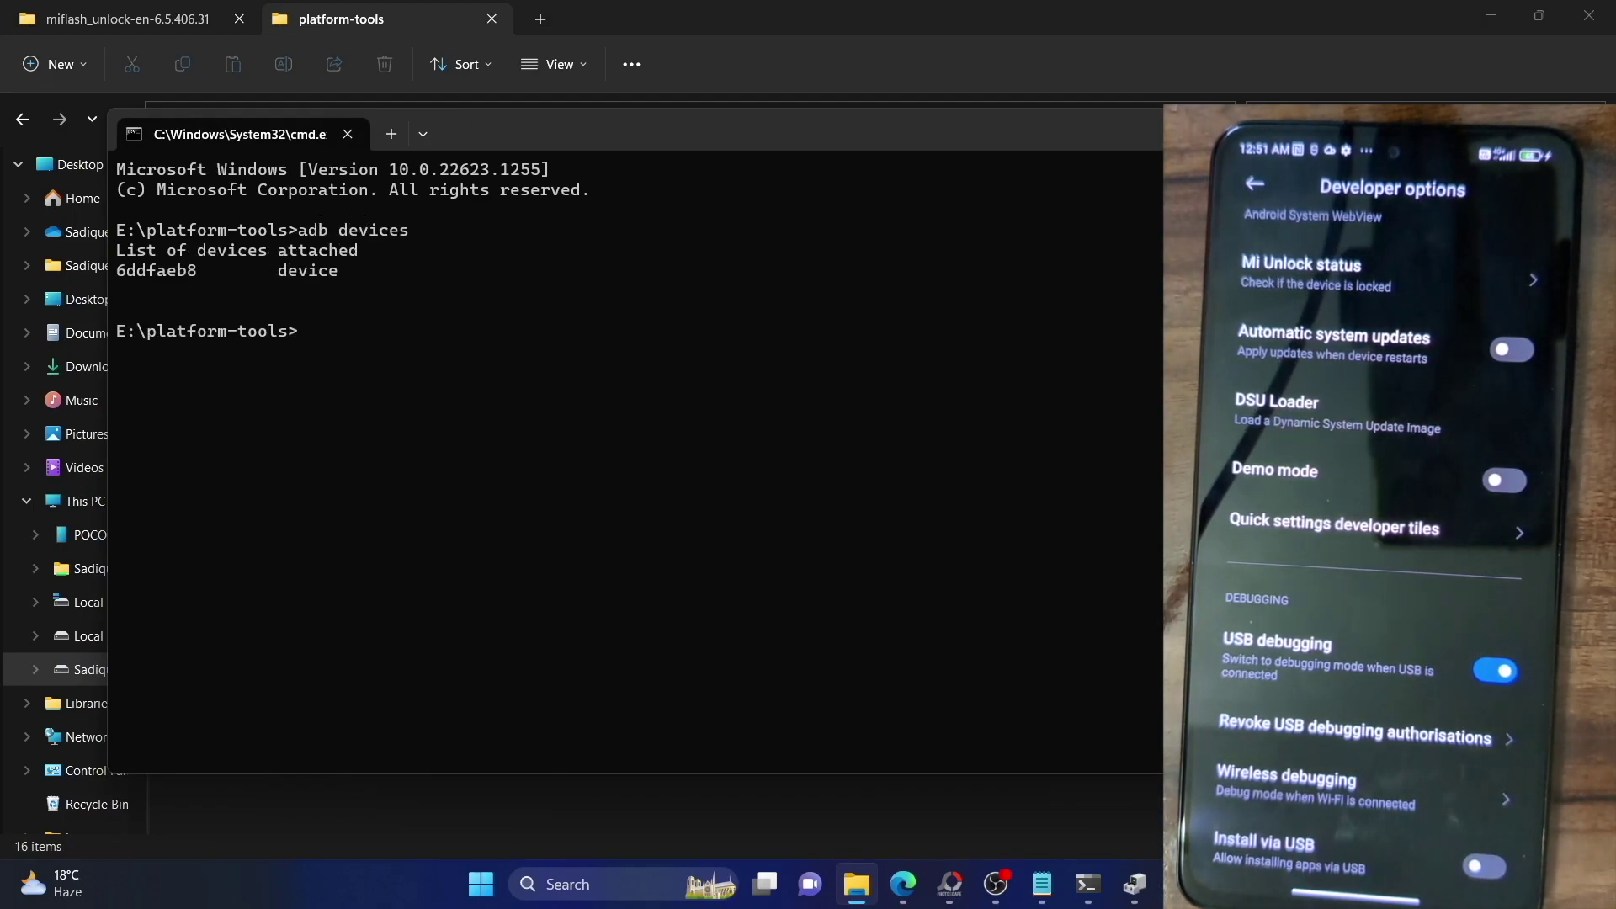
double_click(133, 269)
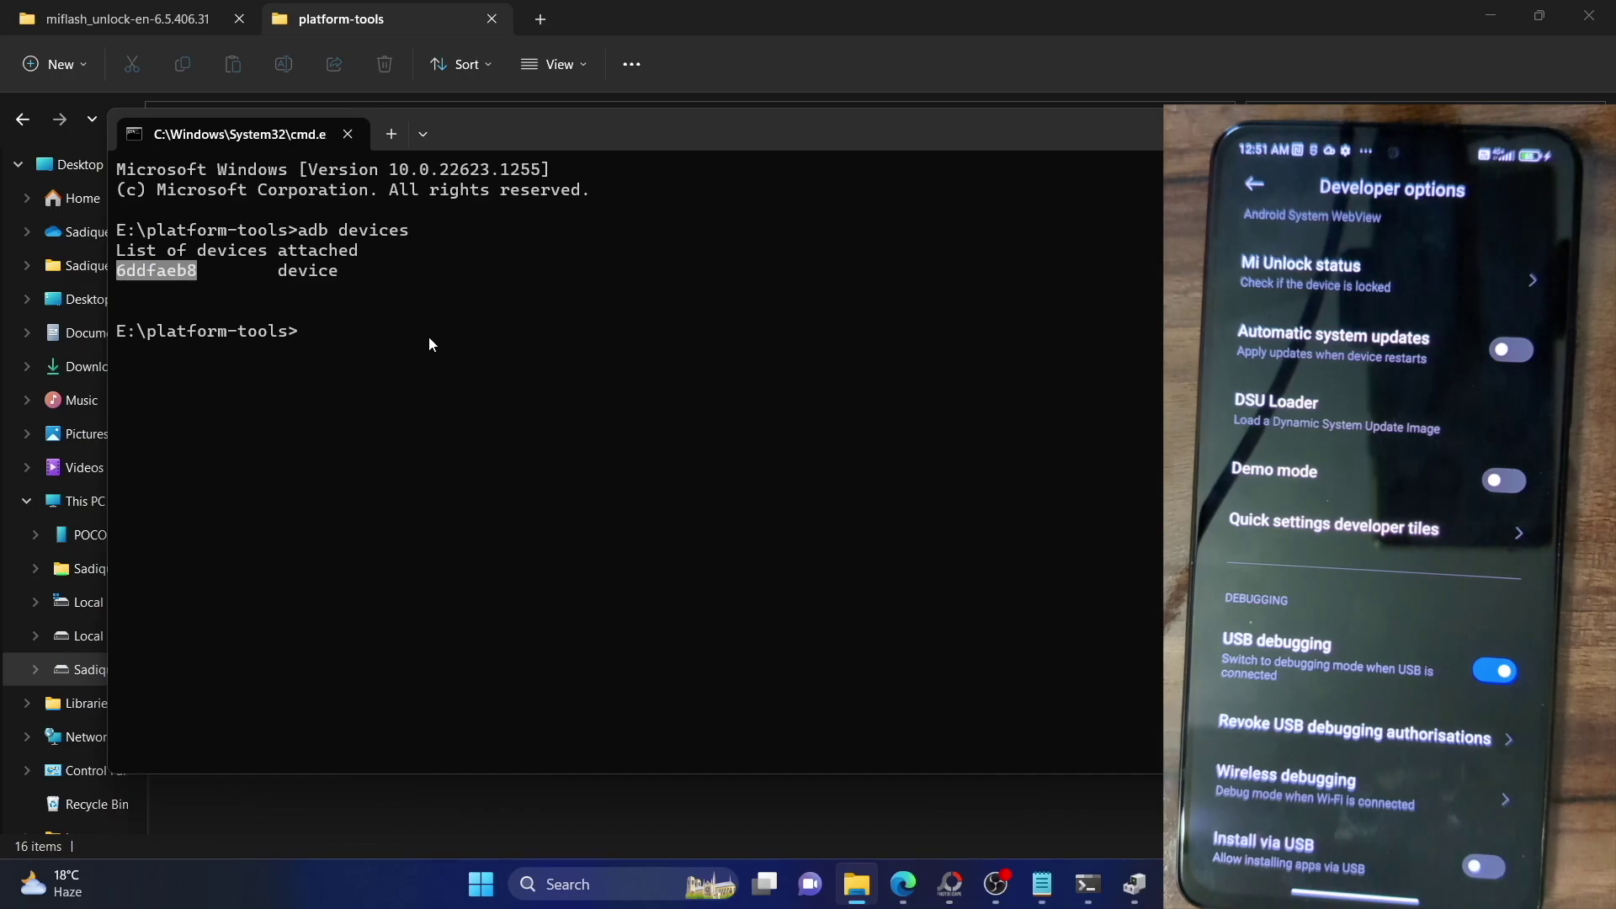
key("ctrl+c")
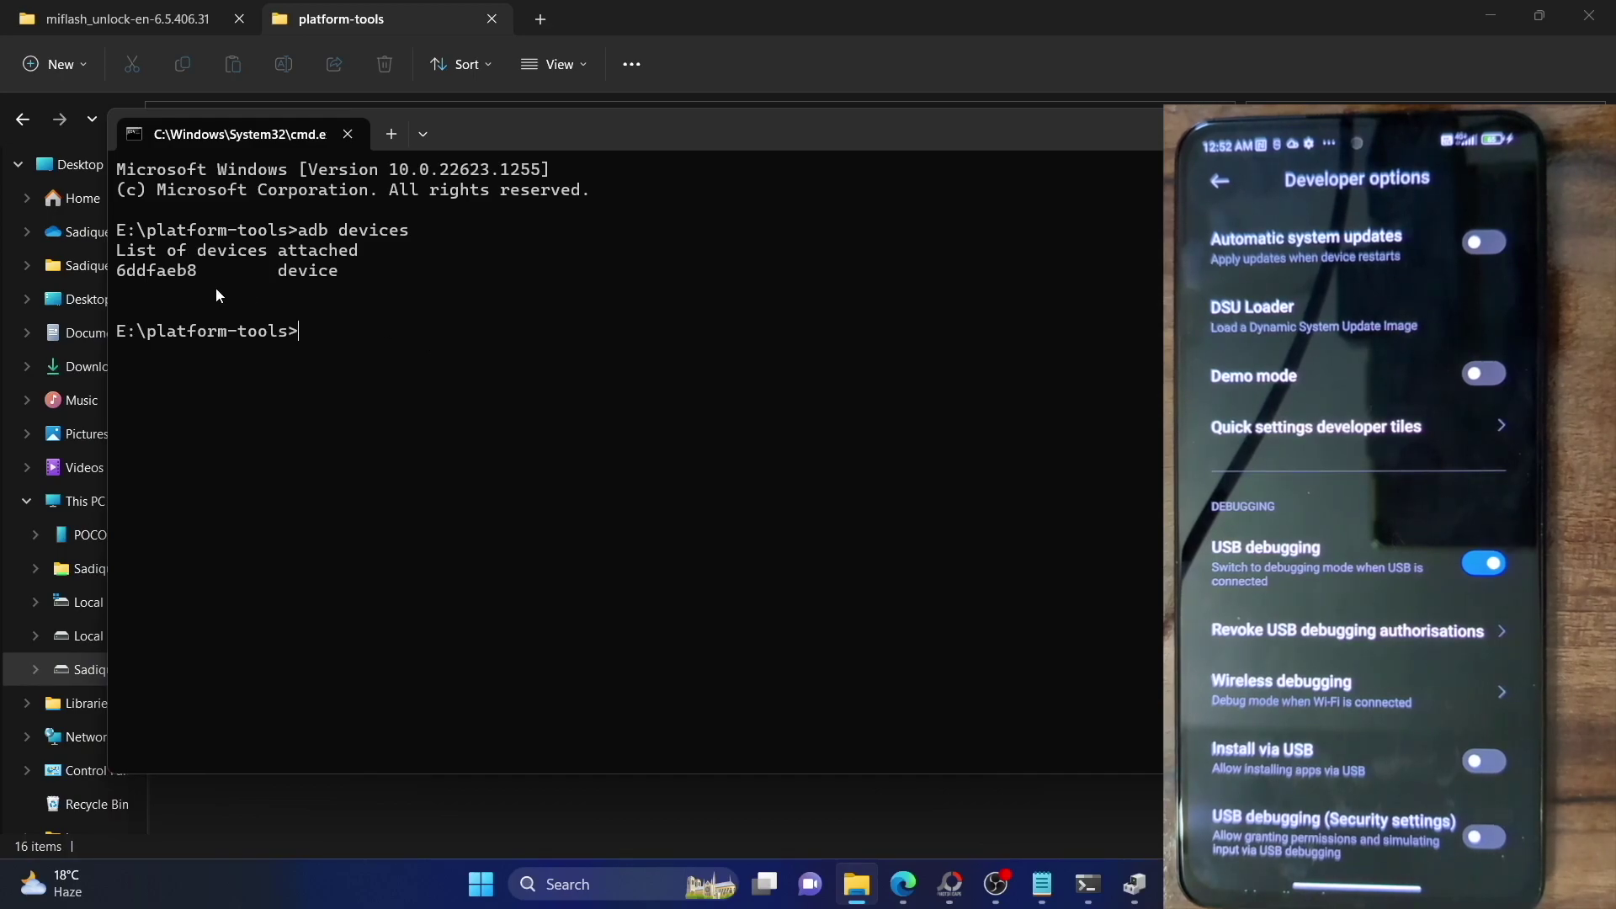
left_click(356, 337)
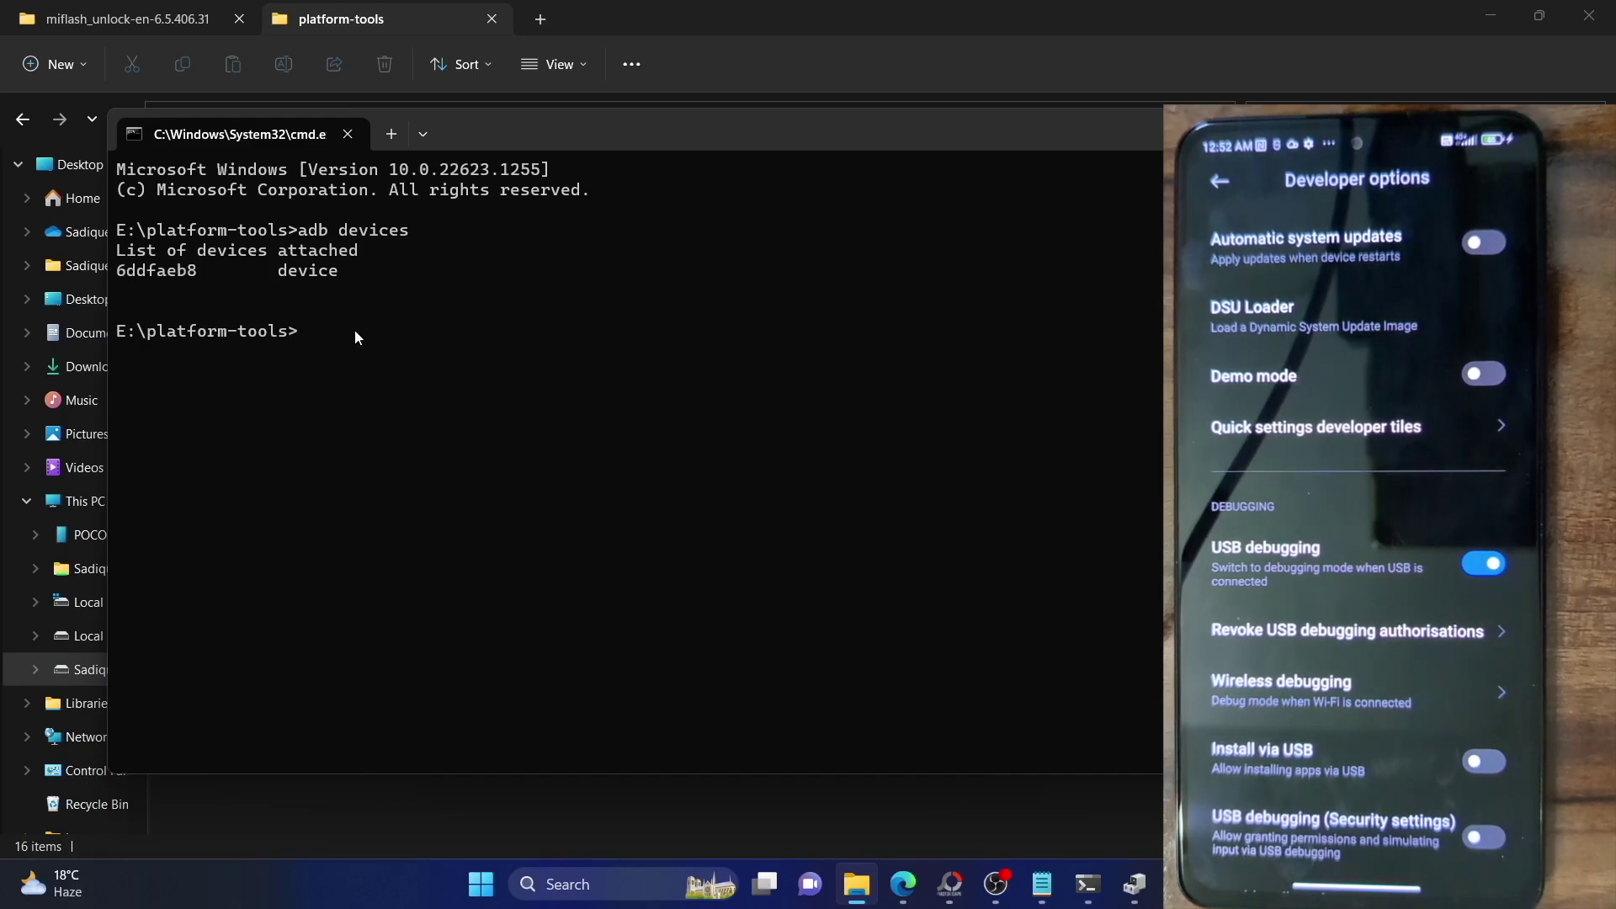
left_click(897, 901)
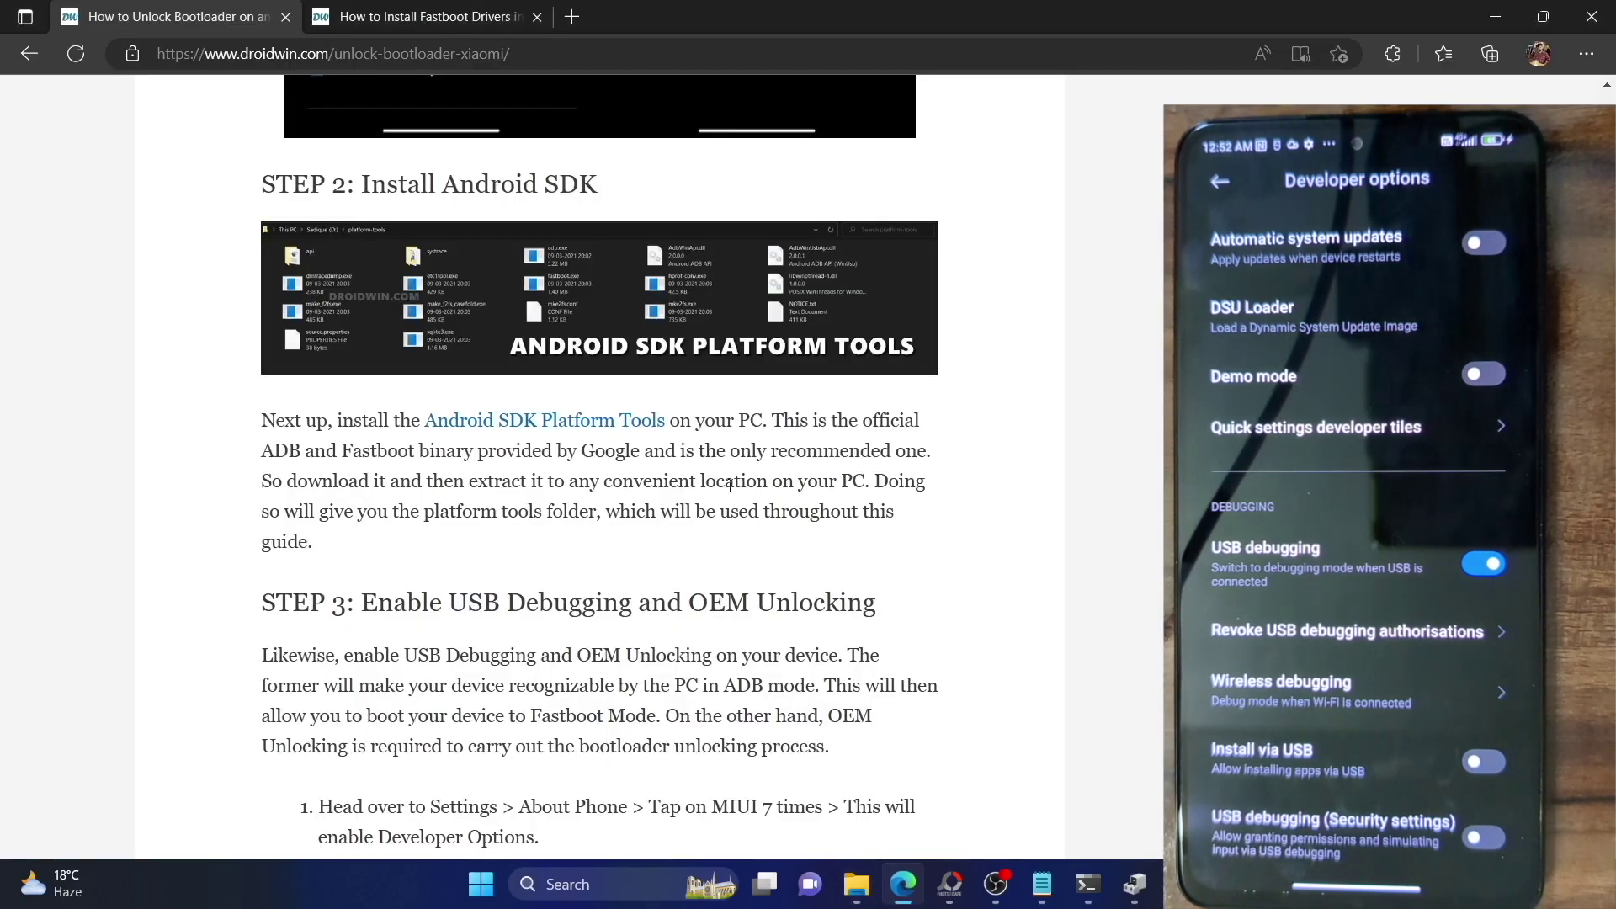
- Scroll past STEP 3 and STEP 4 to the STEP 5 adb reboot bootloader command
scroll(731, 492, "down", 2)
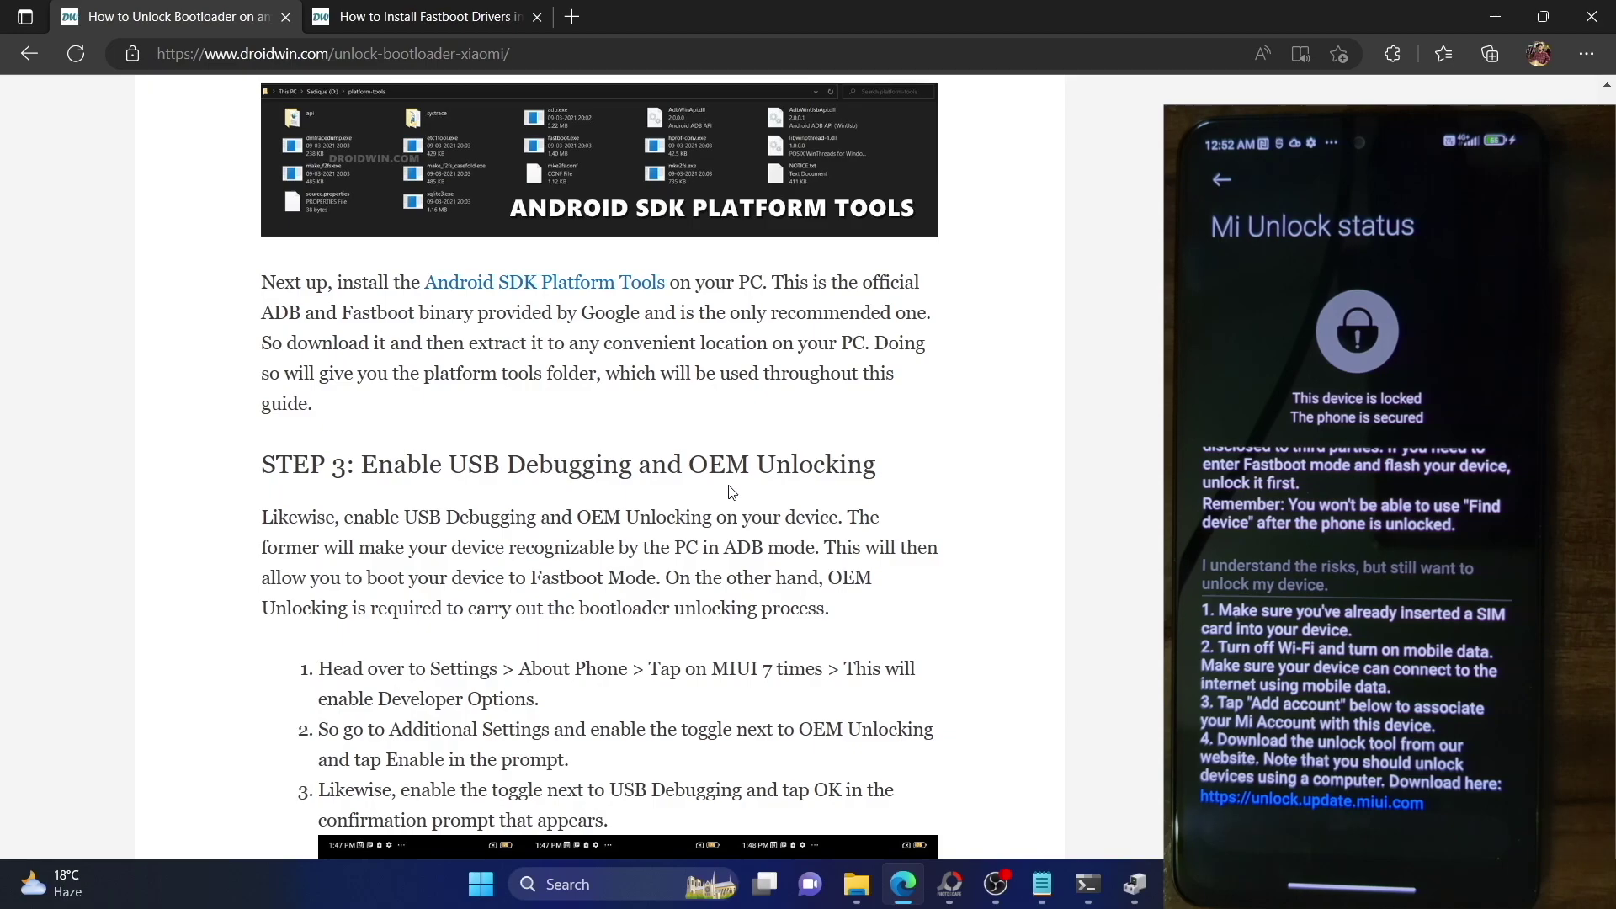
scroll(732, 492, "down", 2)
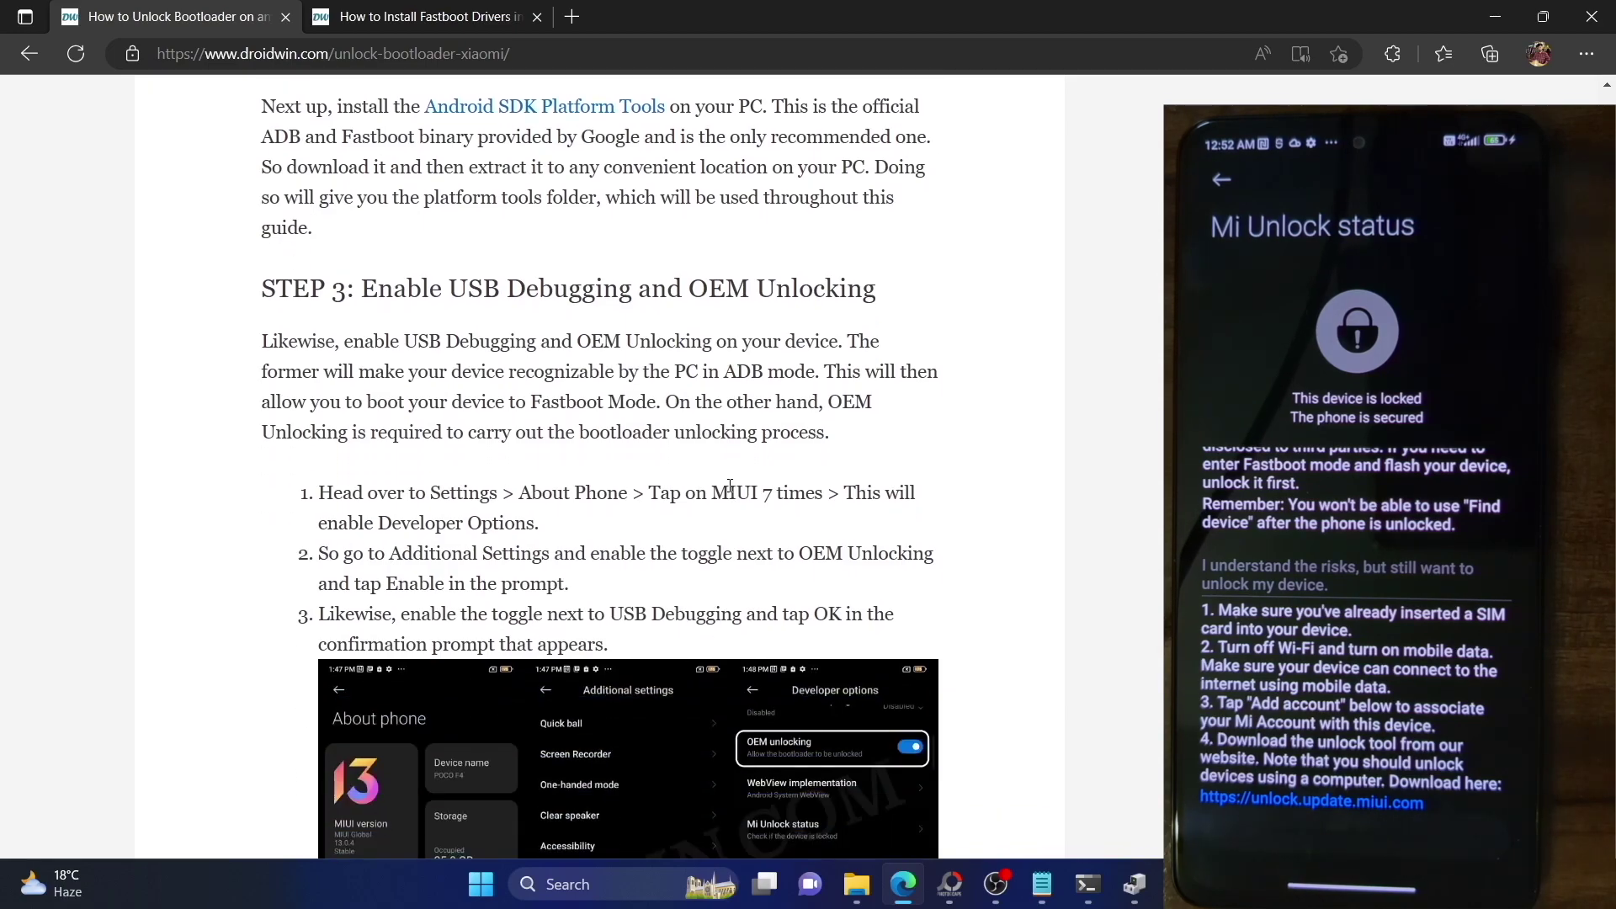
scroll(729, 486, "down", 10)
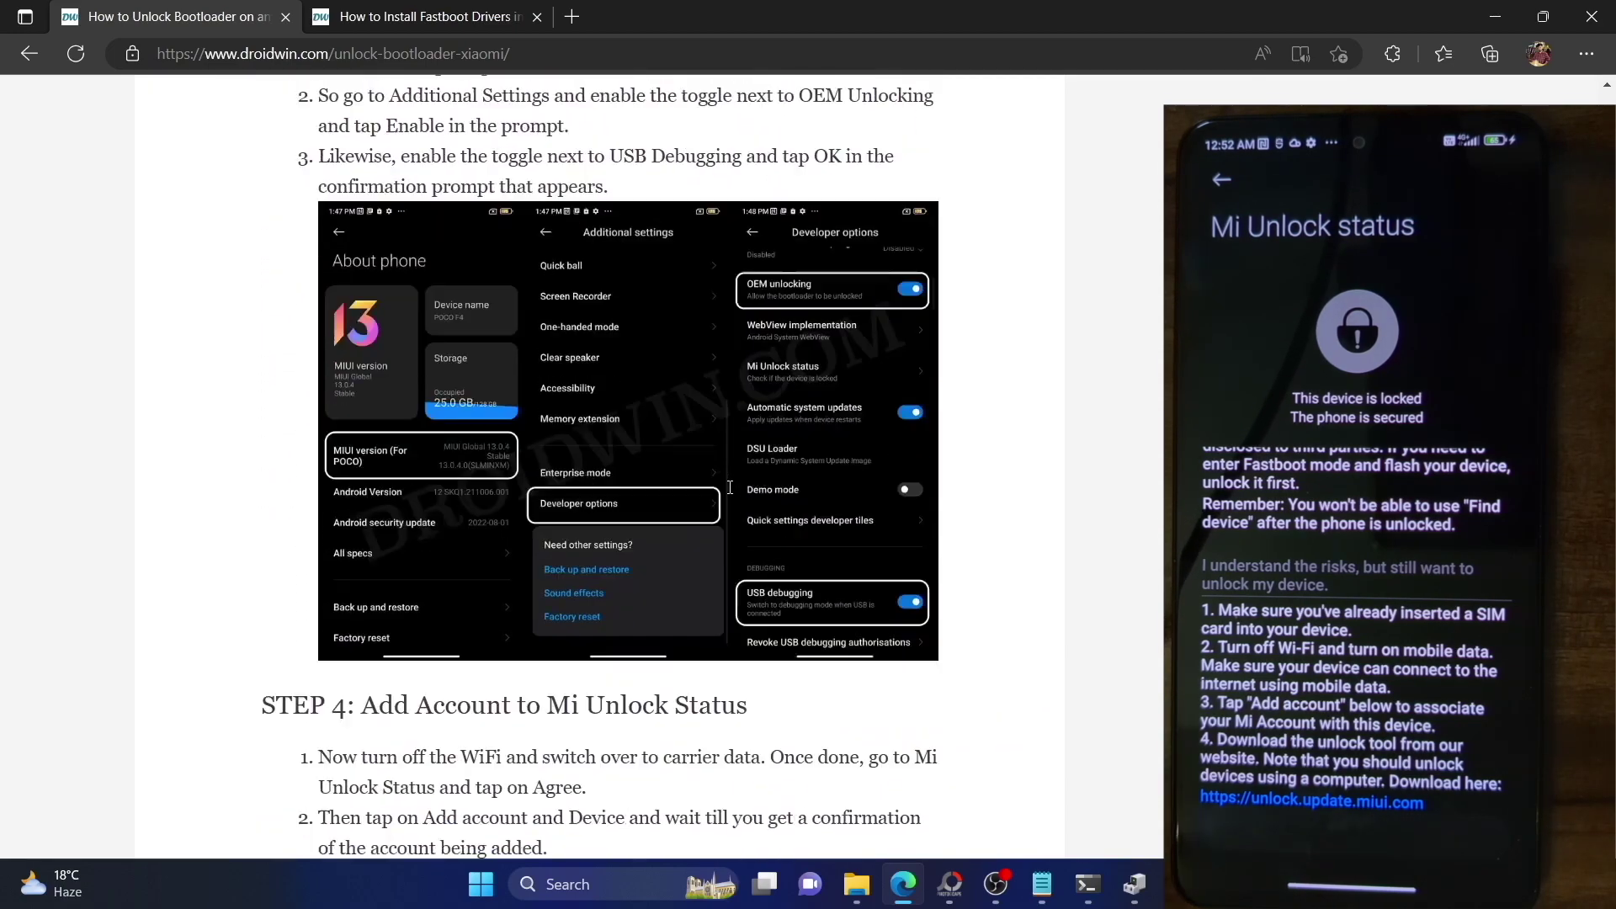
scroll(730, 487, "down", 8)
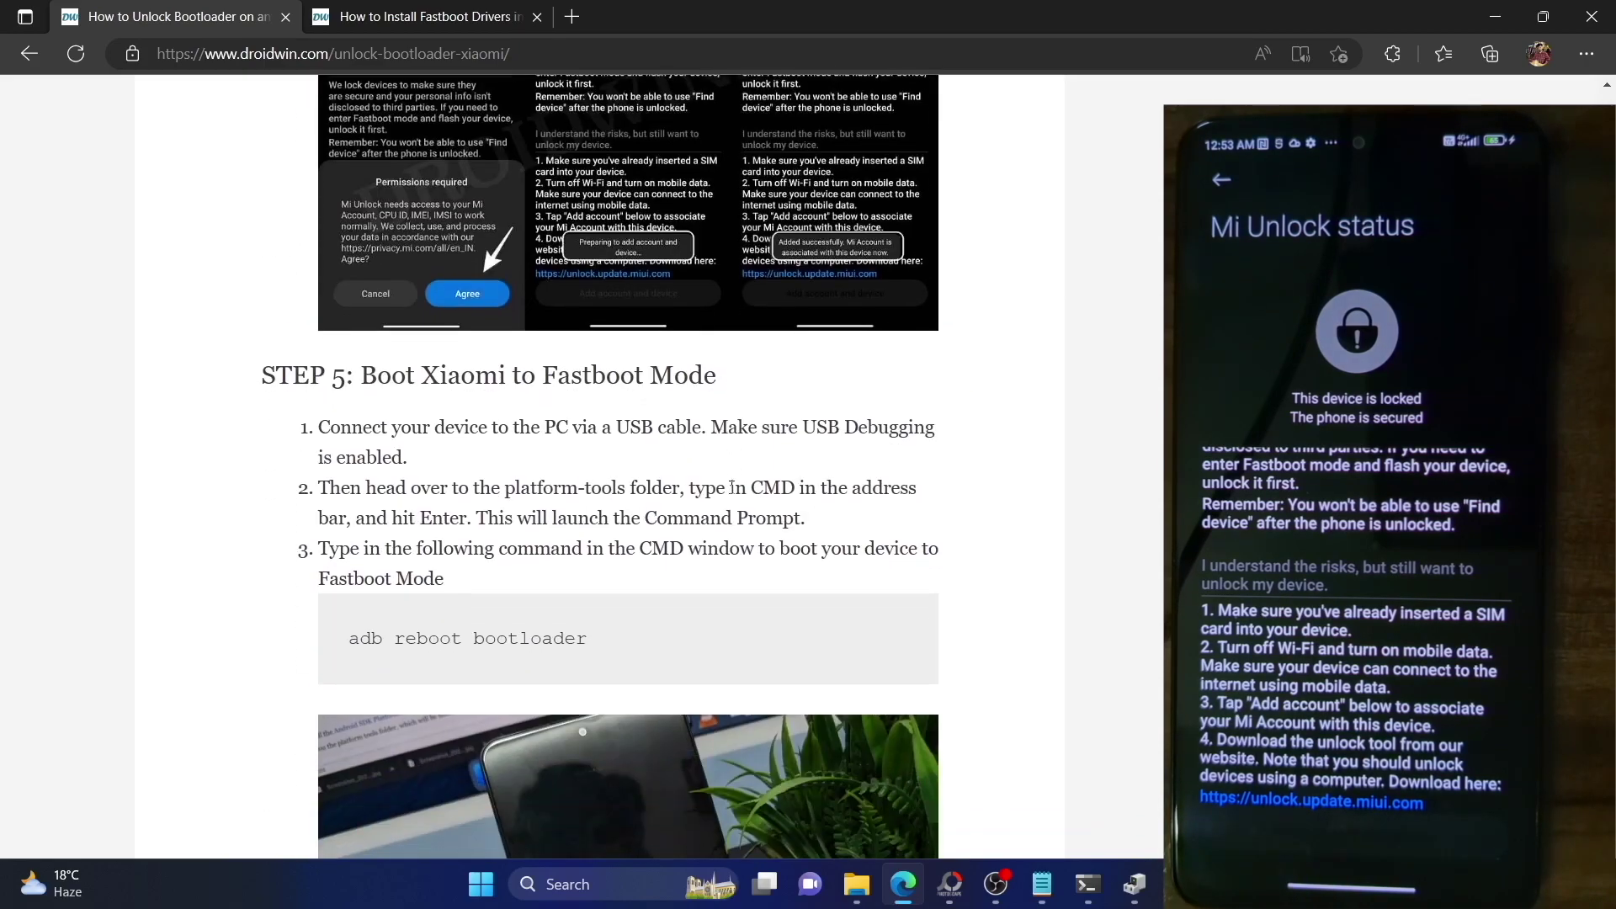
- Show the platform-tools folder on drive E, dismissing the cmd typed in its address bar
left_click(856, 882)
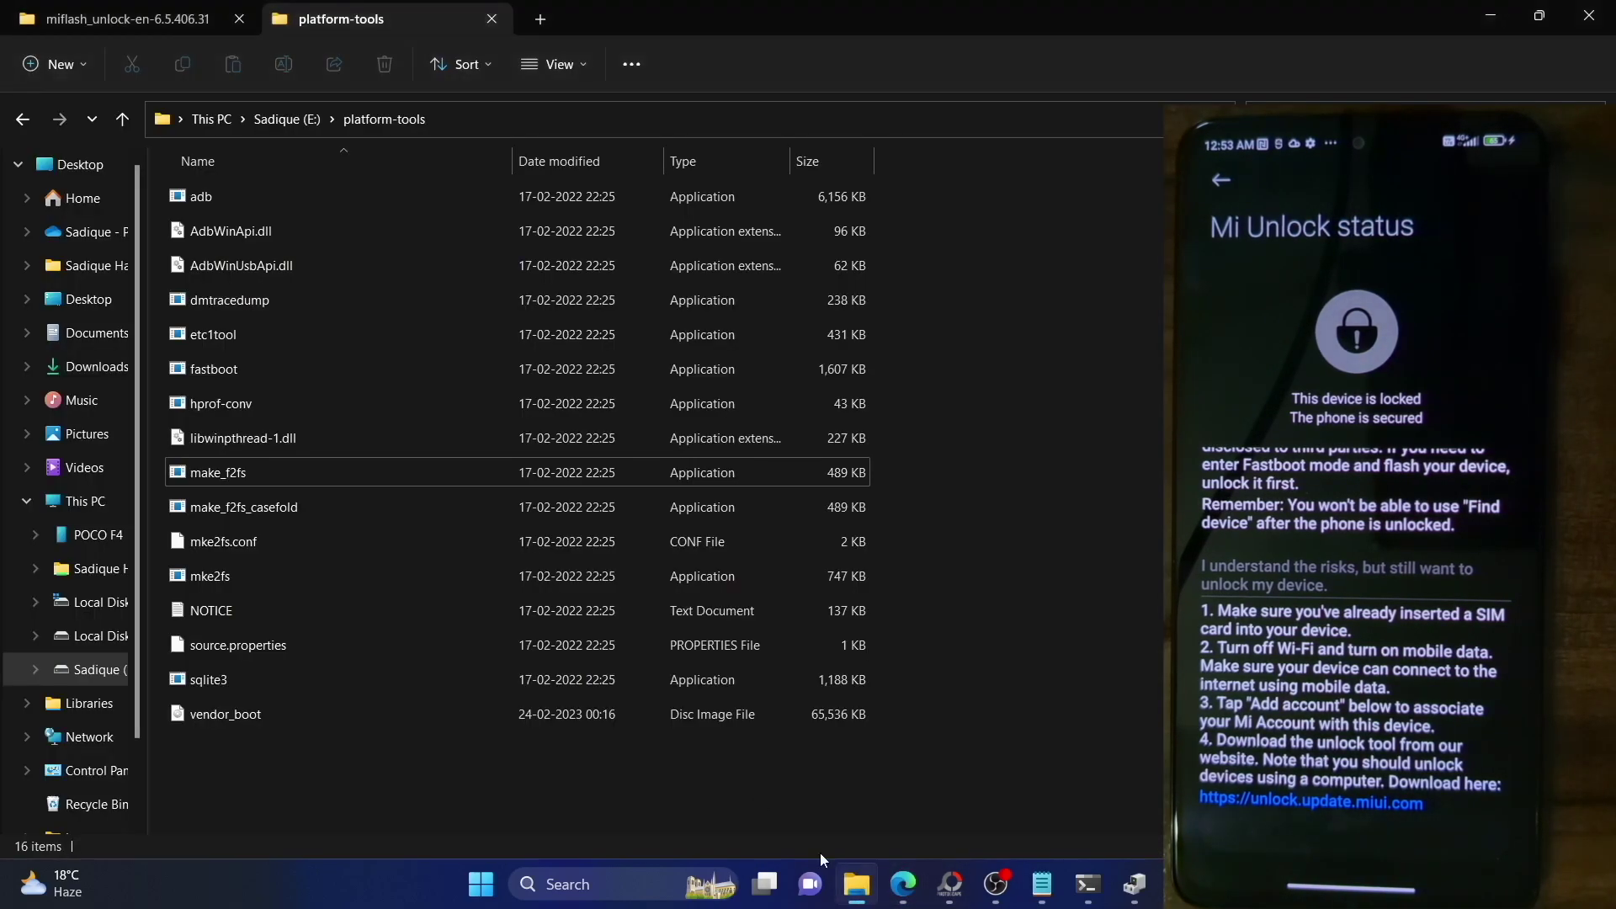
left_click(454, 122)
type("cmd")
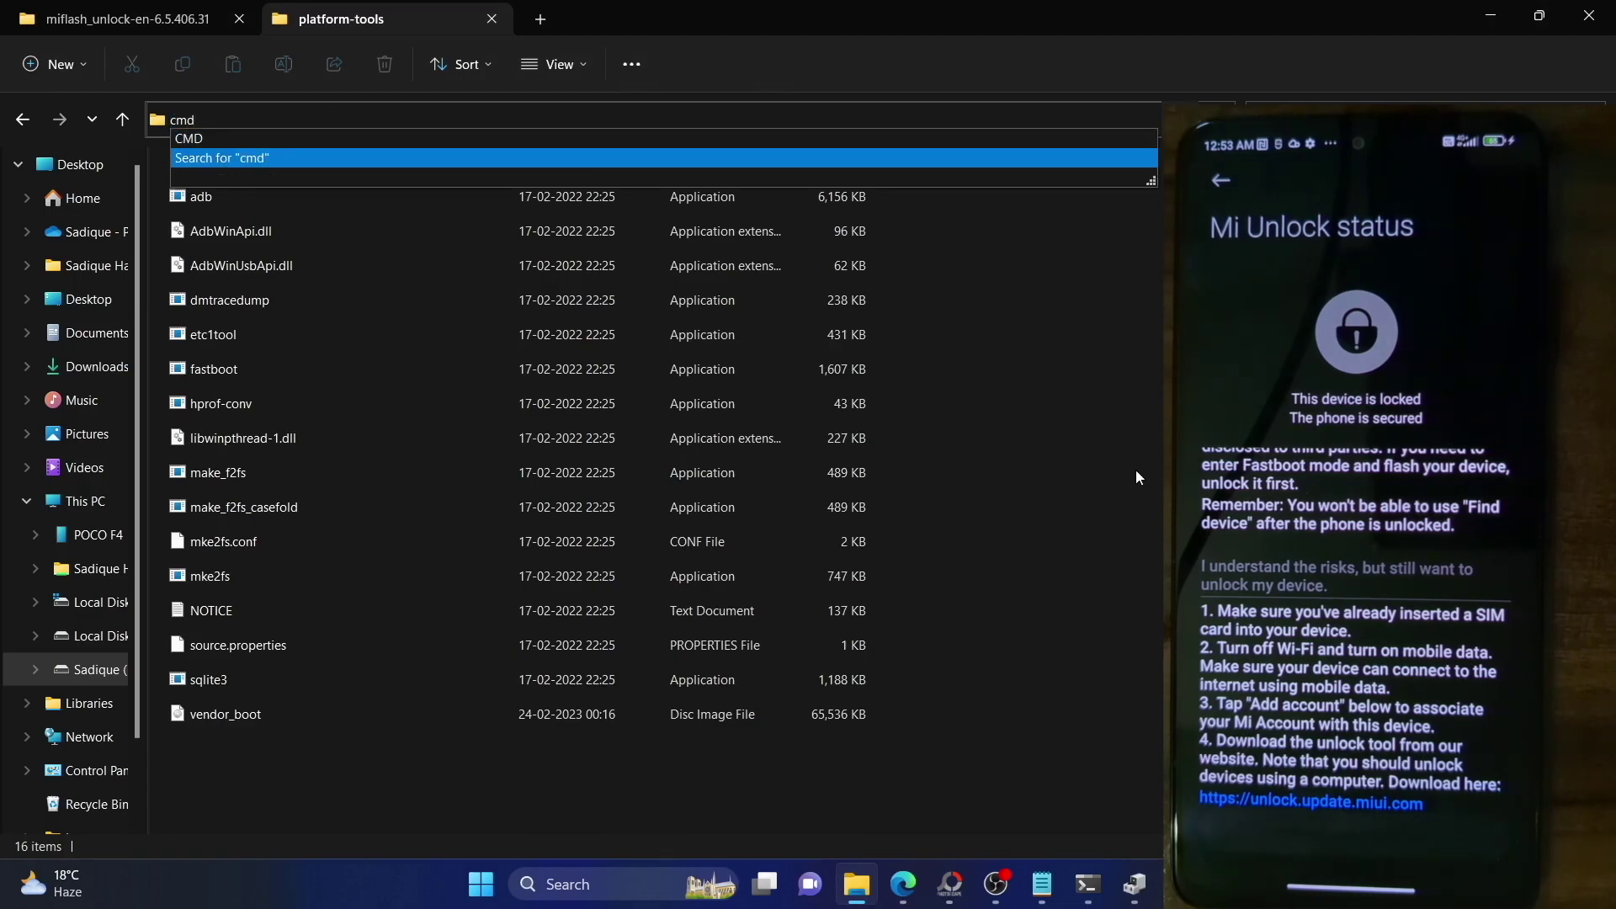
key("Return")
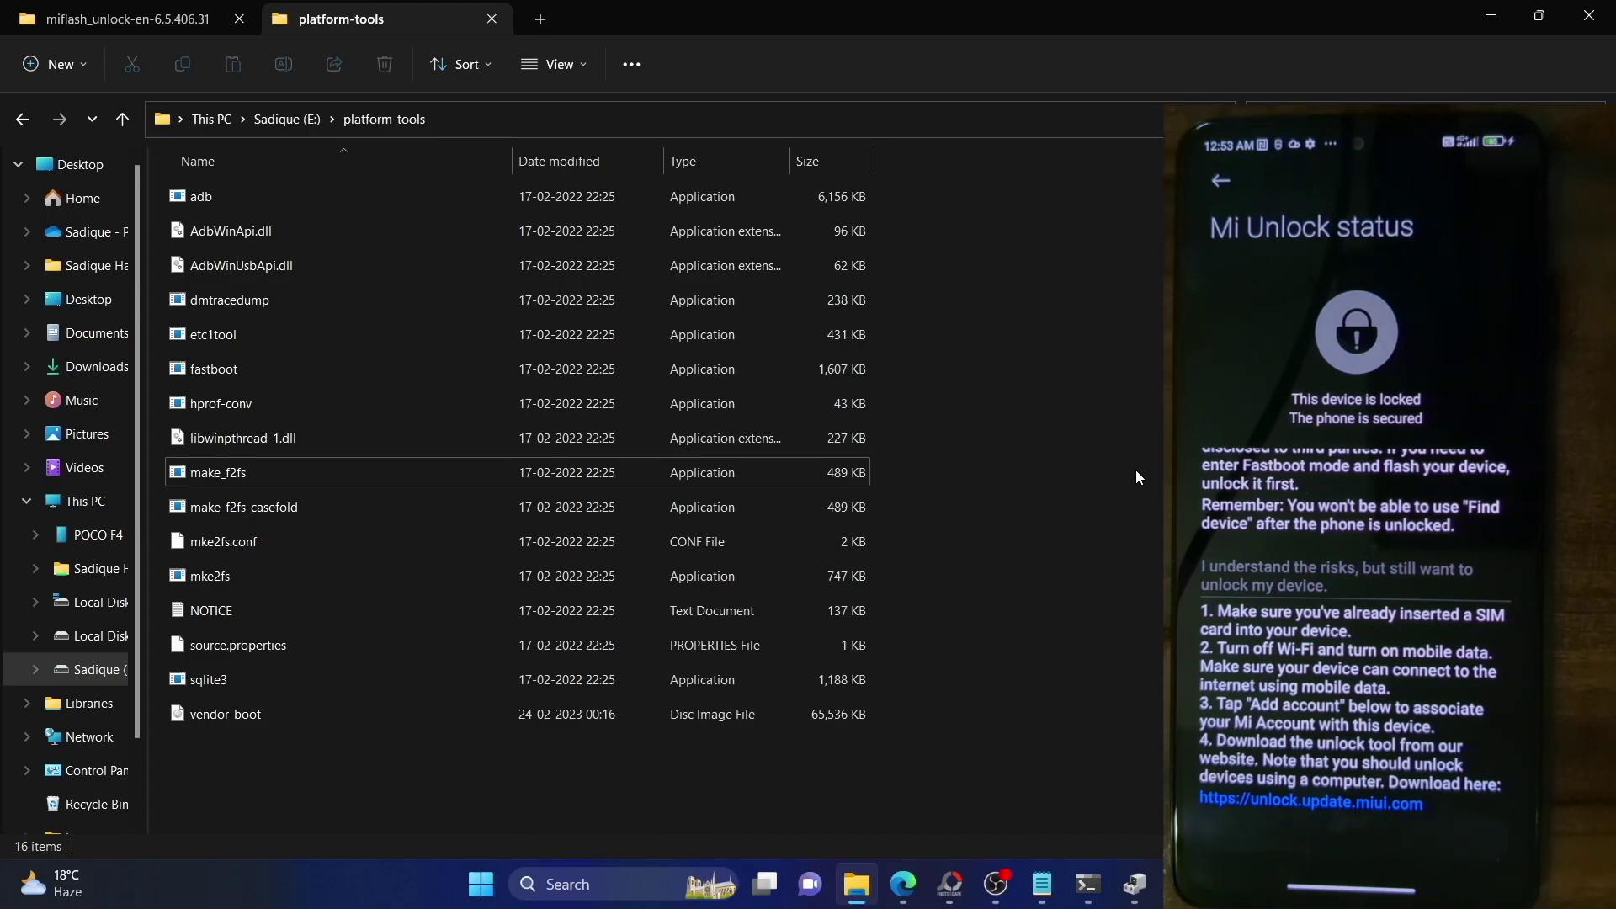
- Scroll the guide to the STEP 7 Unlock Xiaomi Bootloader using Mi Unlock Tool heading
left_click(904, 884)
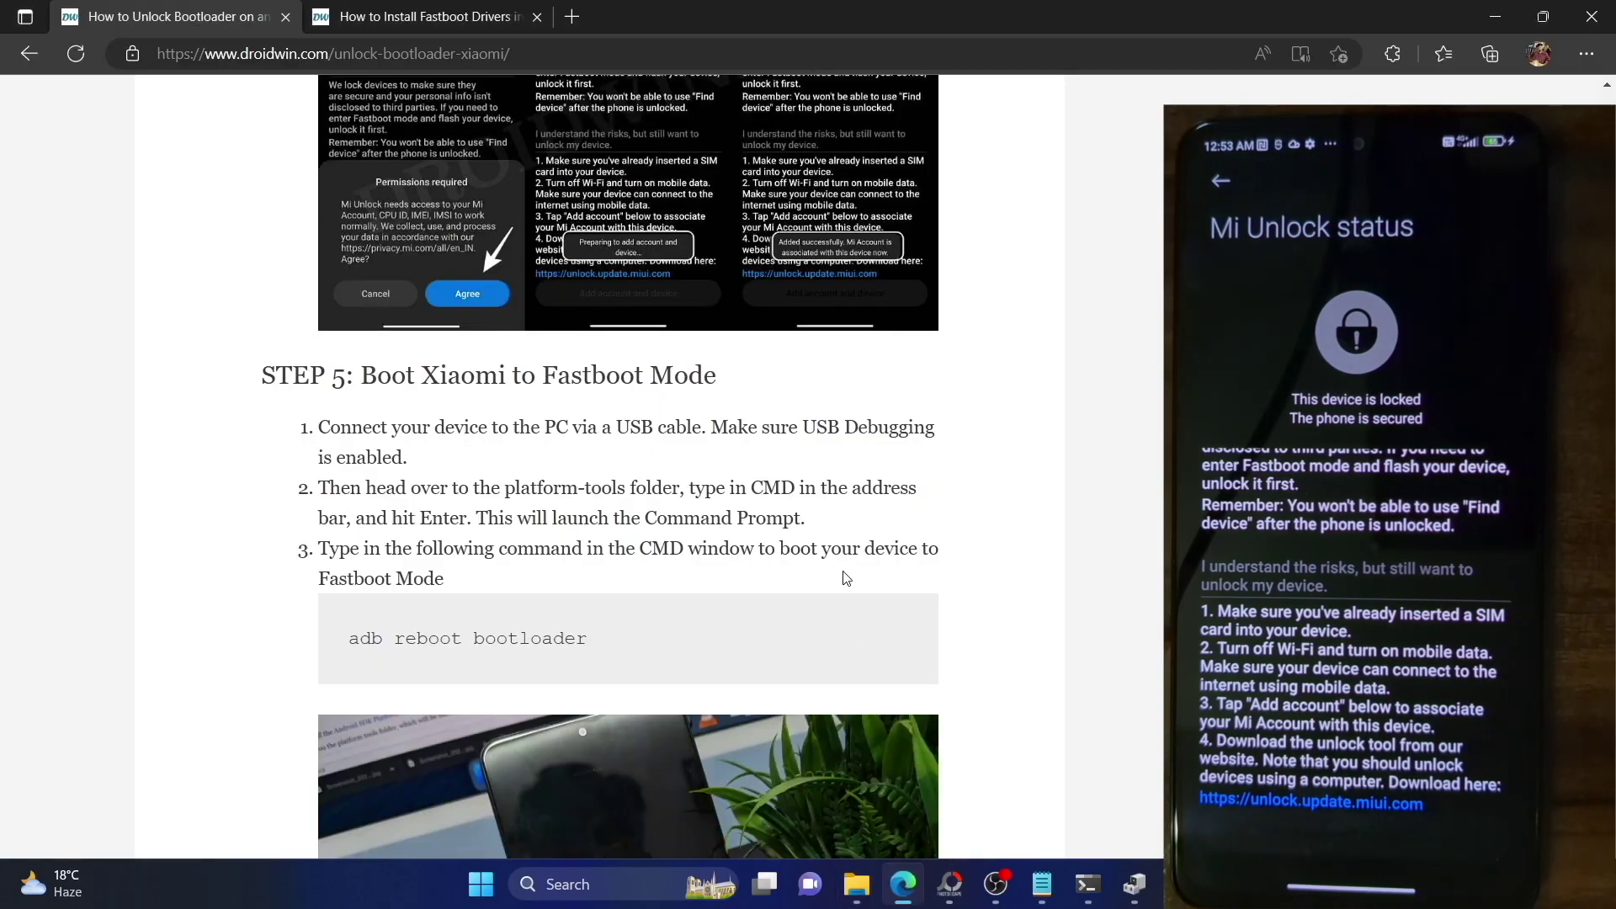
scroll(842, 571, "down", 6)
scroll(842, 570, "down", 10)
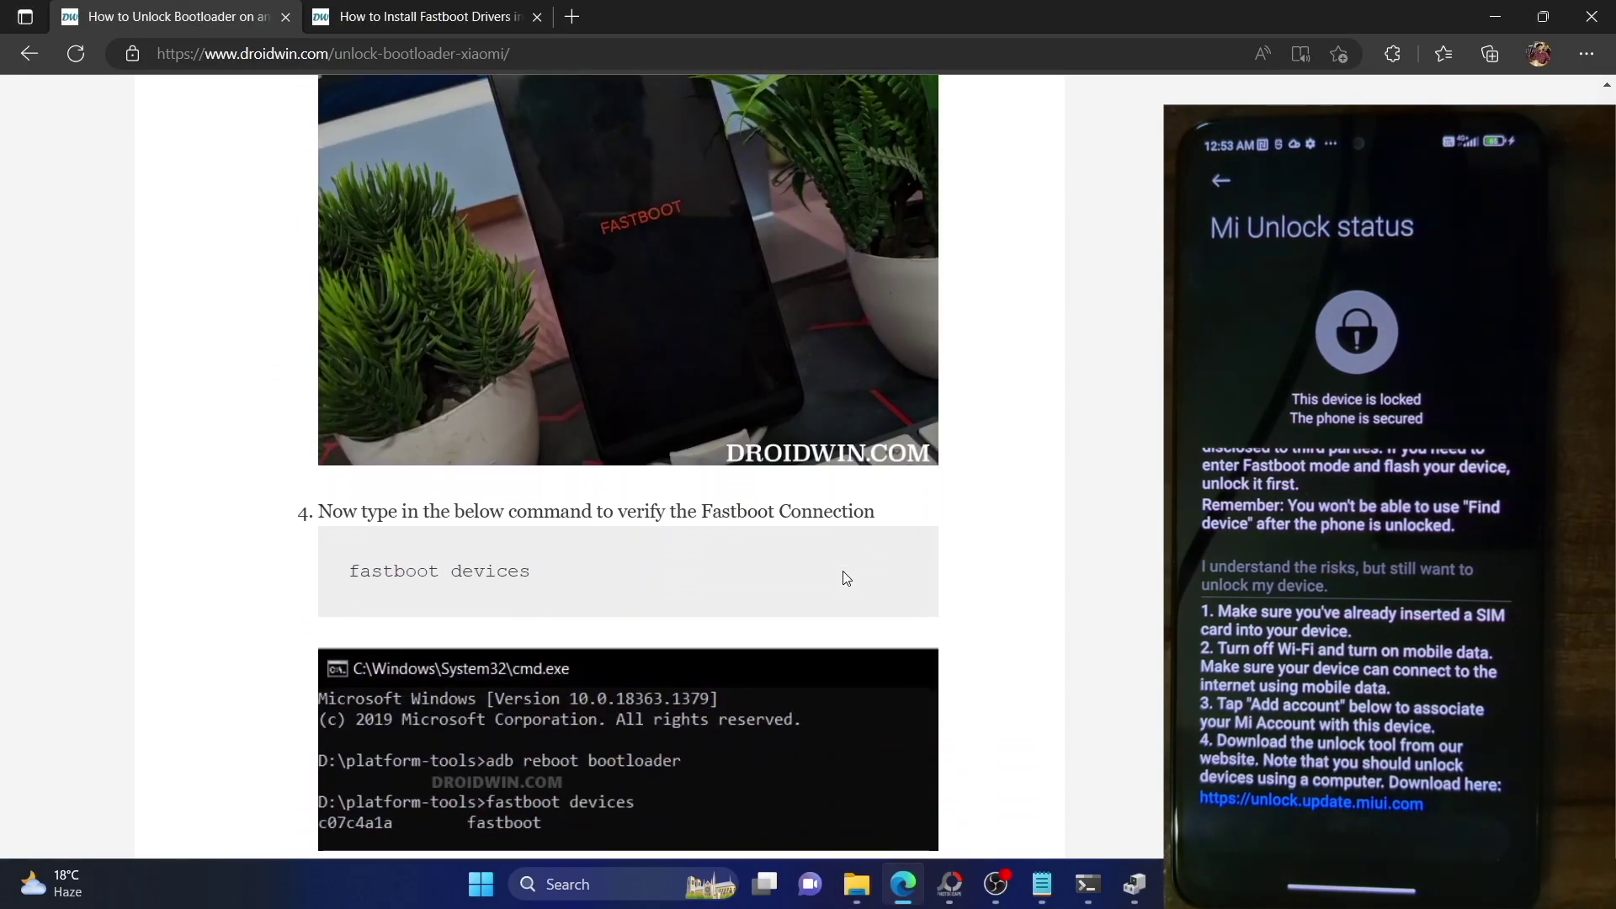
scroll(846, 578, "down", 12)
scroll(846, 578, "up", 4)
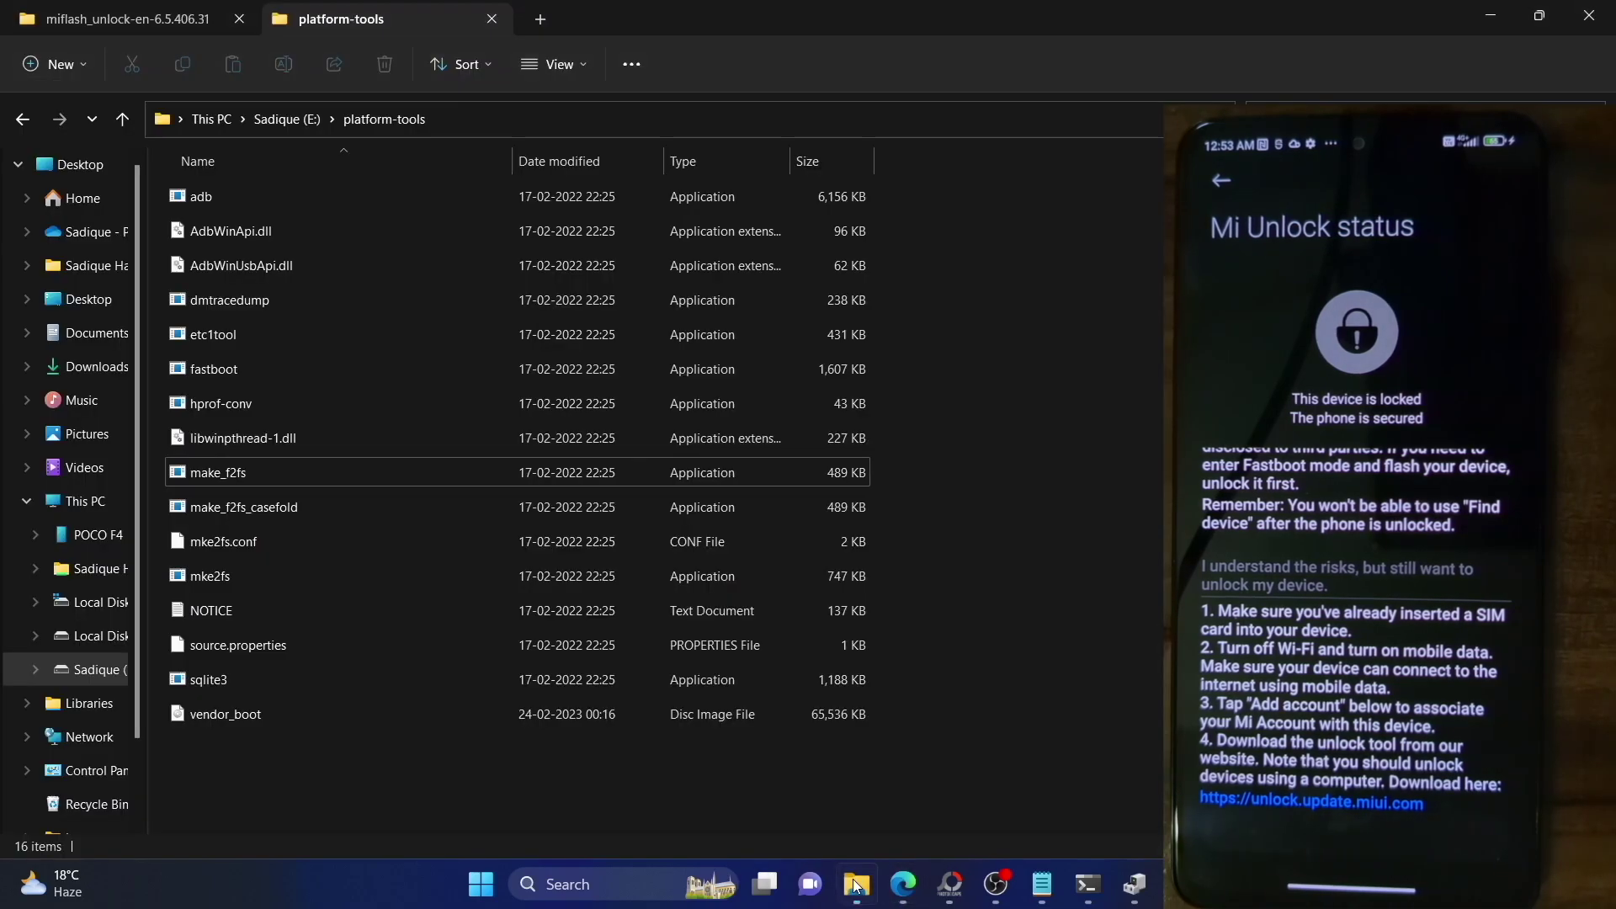
- Run miflash_unlock from the miflash_unlock-en-6.5.406.31 folder tab to bring up its Disclaimer
left_click(857, 884)
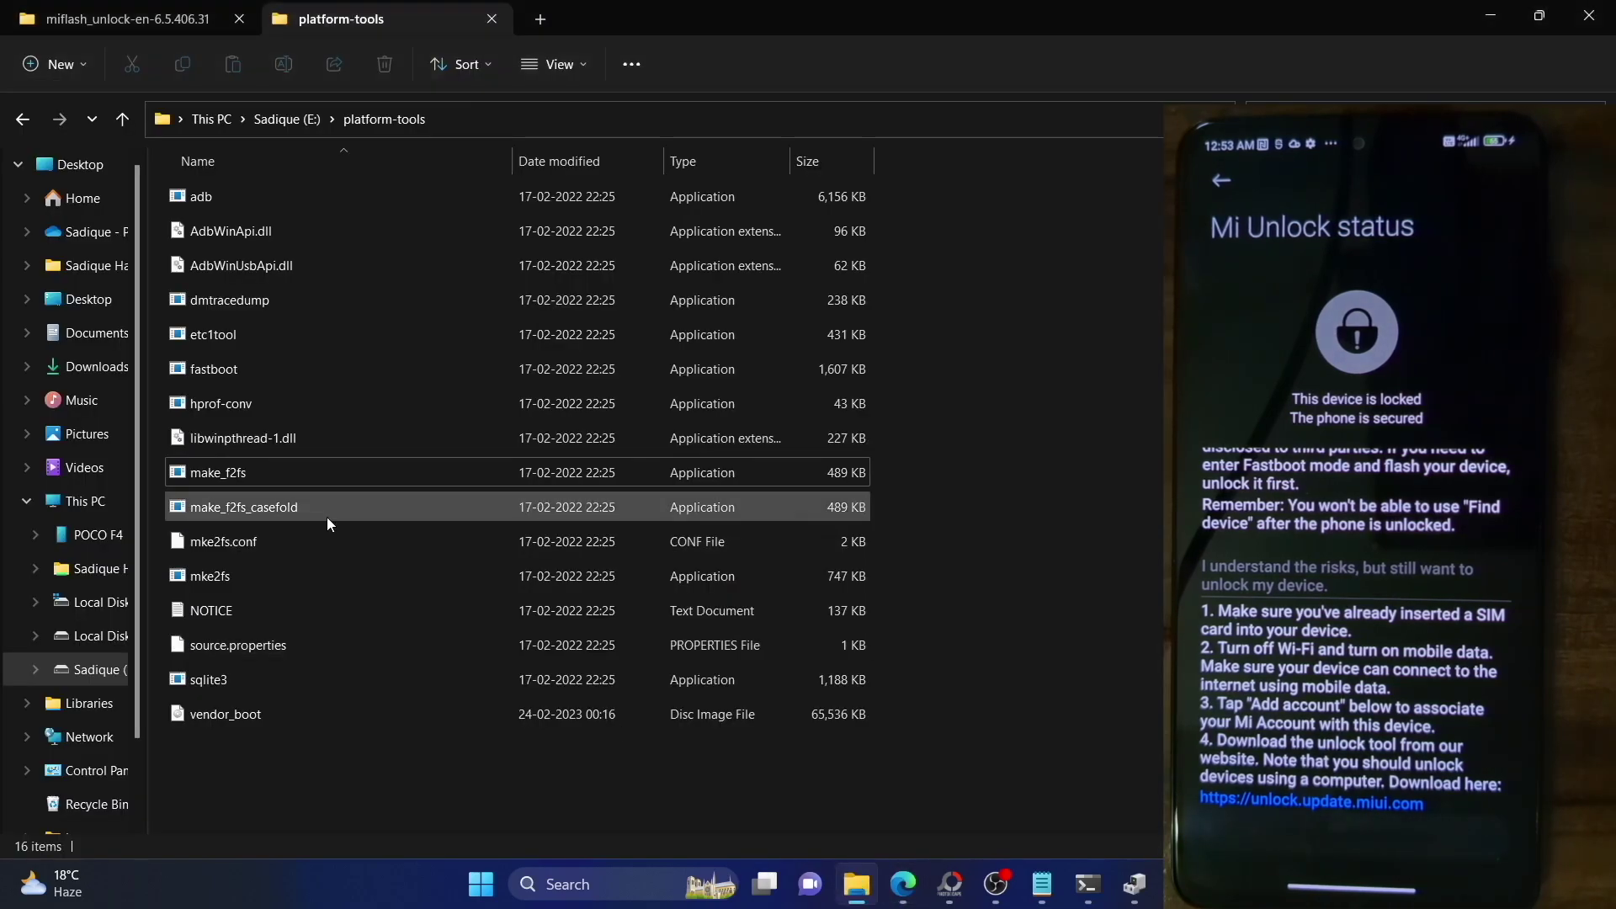
left_click(202, 16)
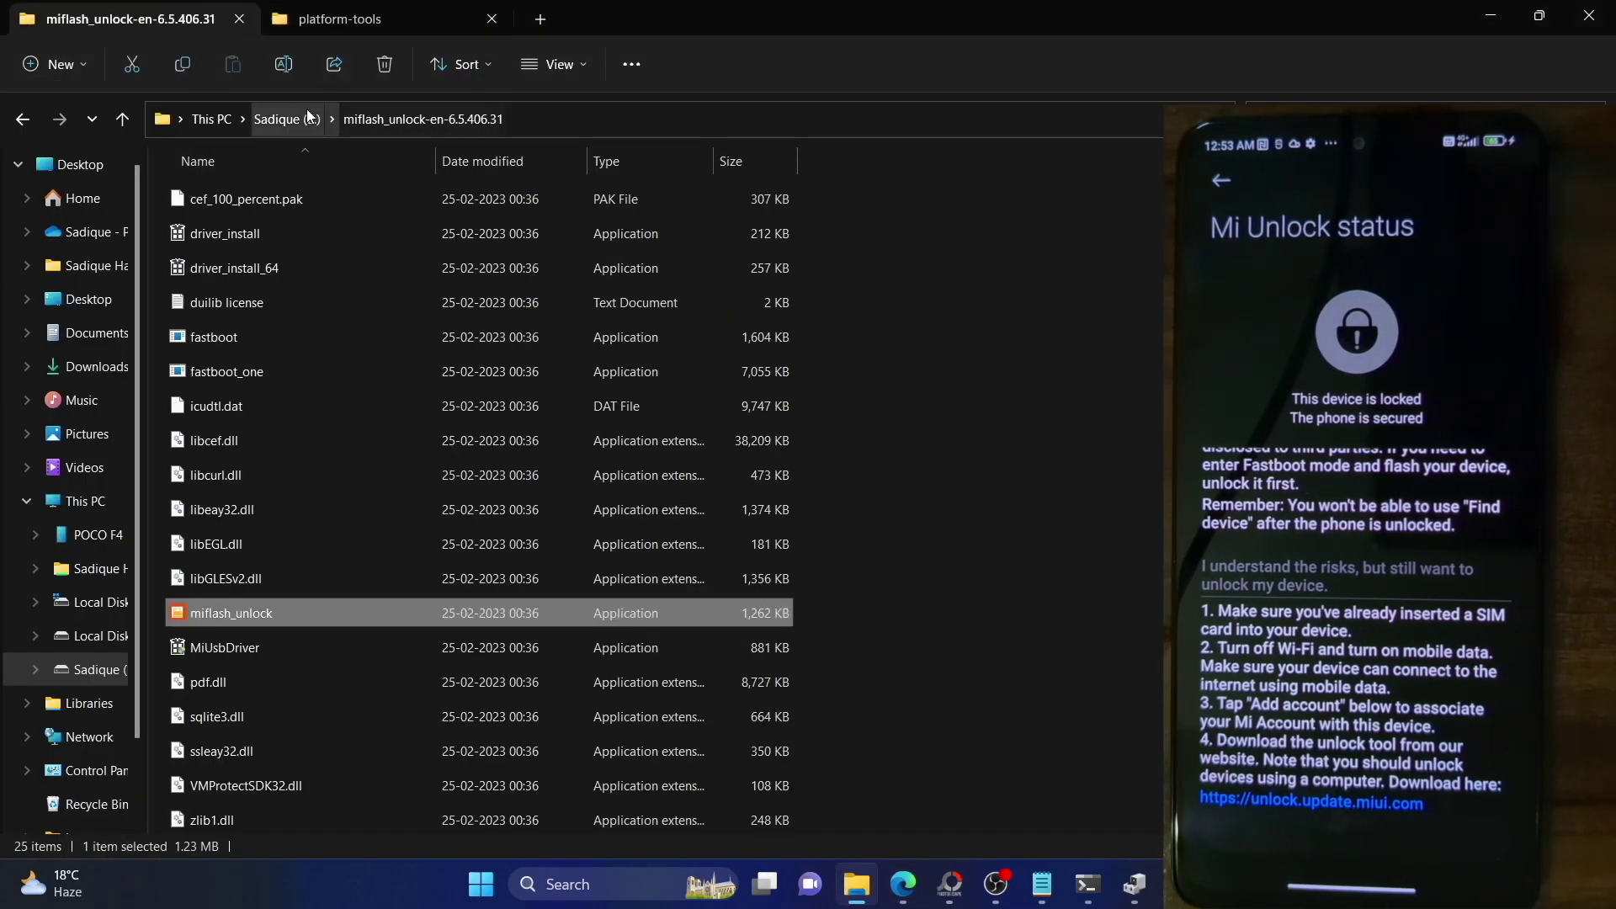
left_click(1102, 299)
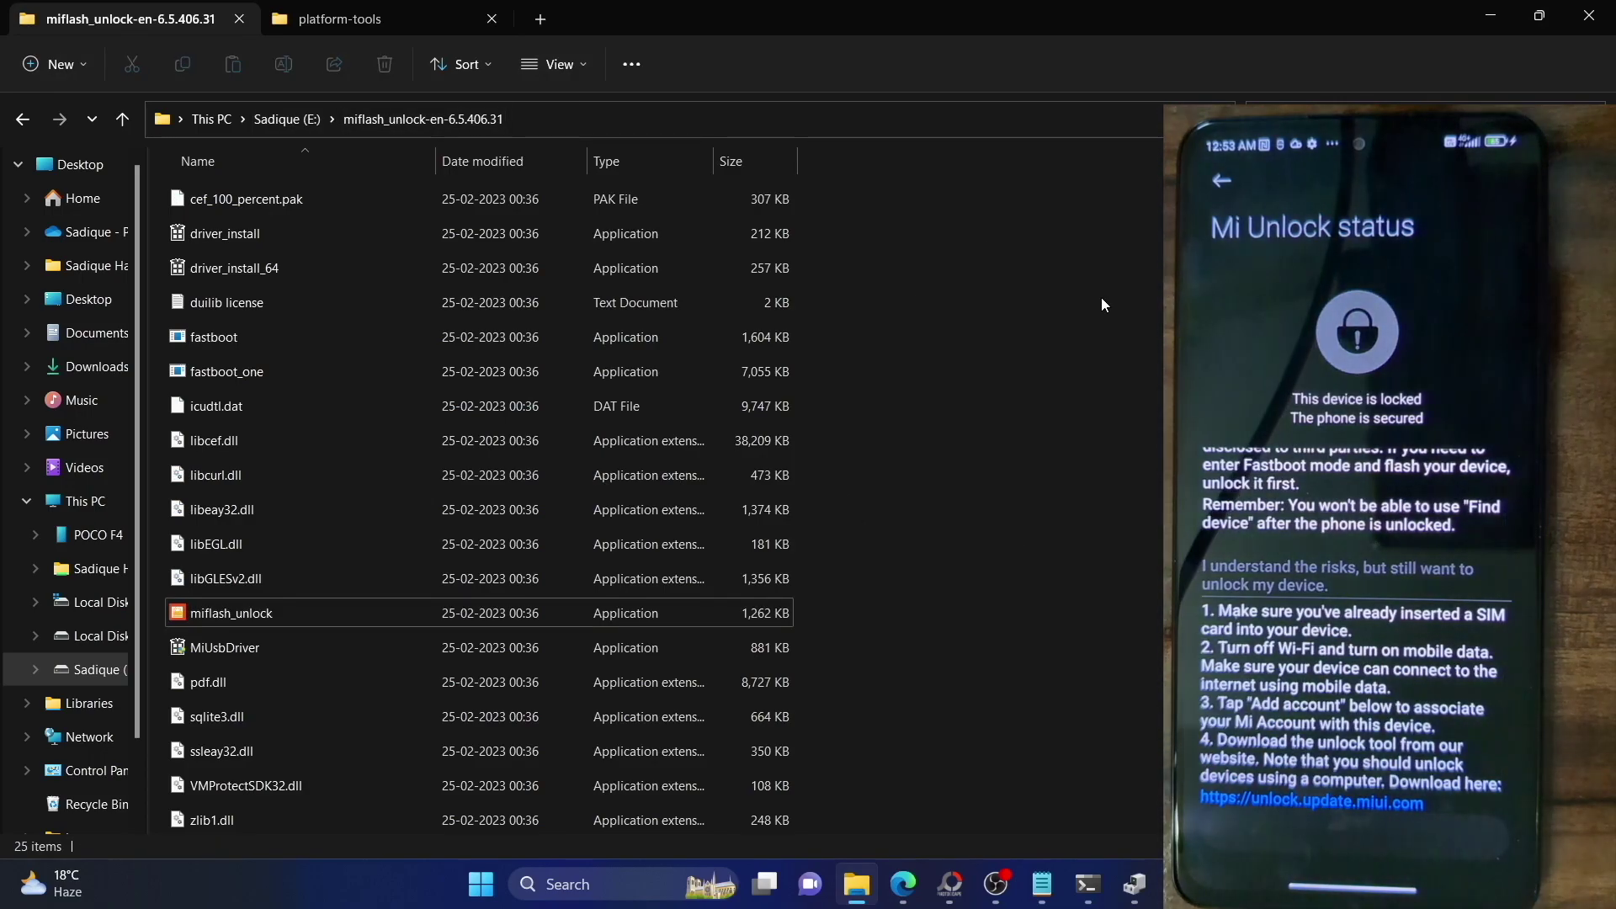
left_click(274, 618)
double_click(275, 618)
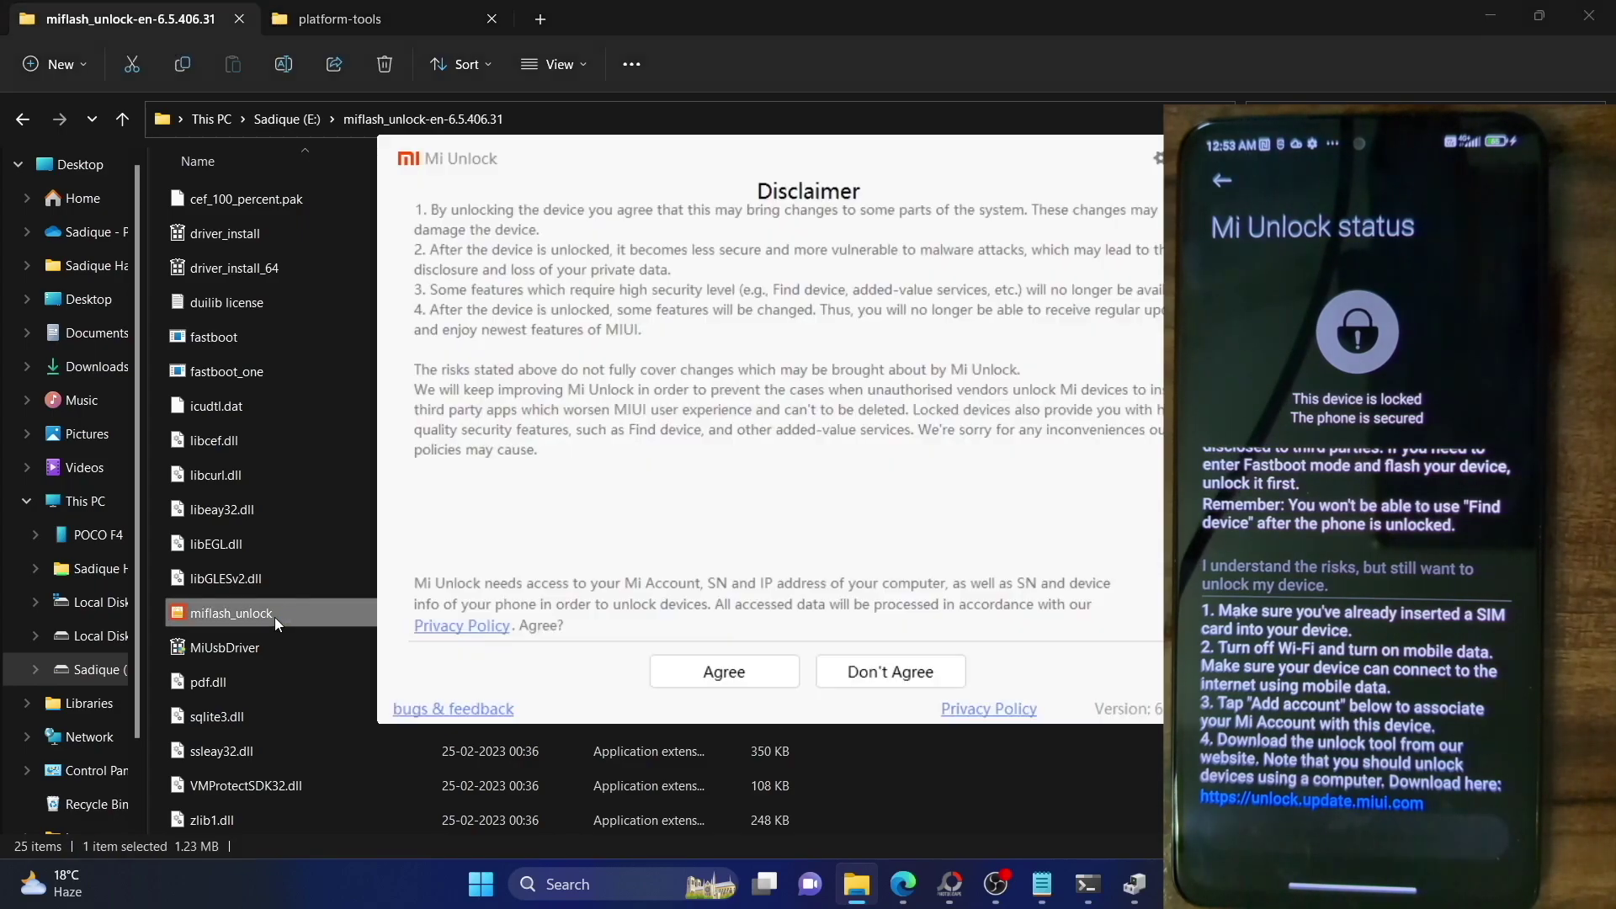
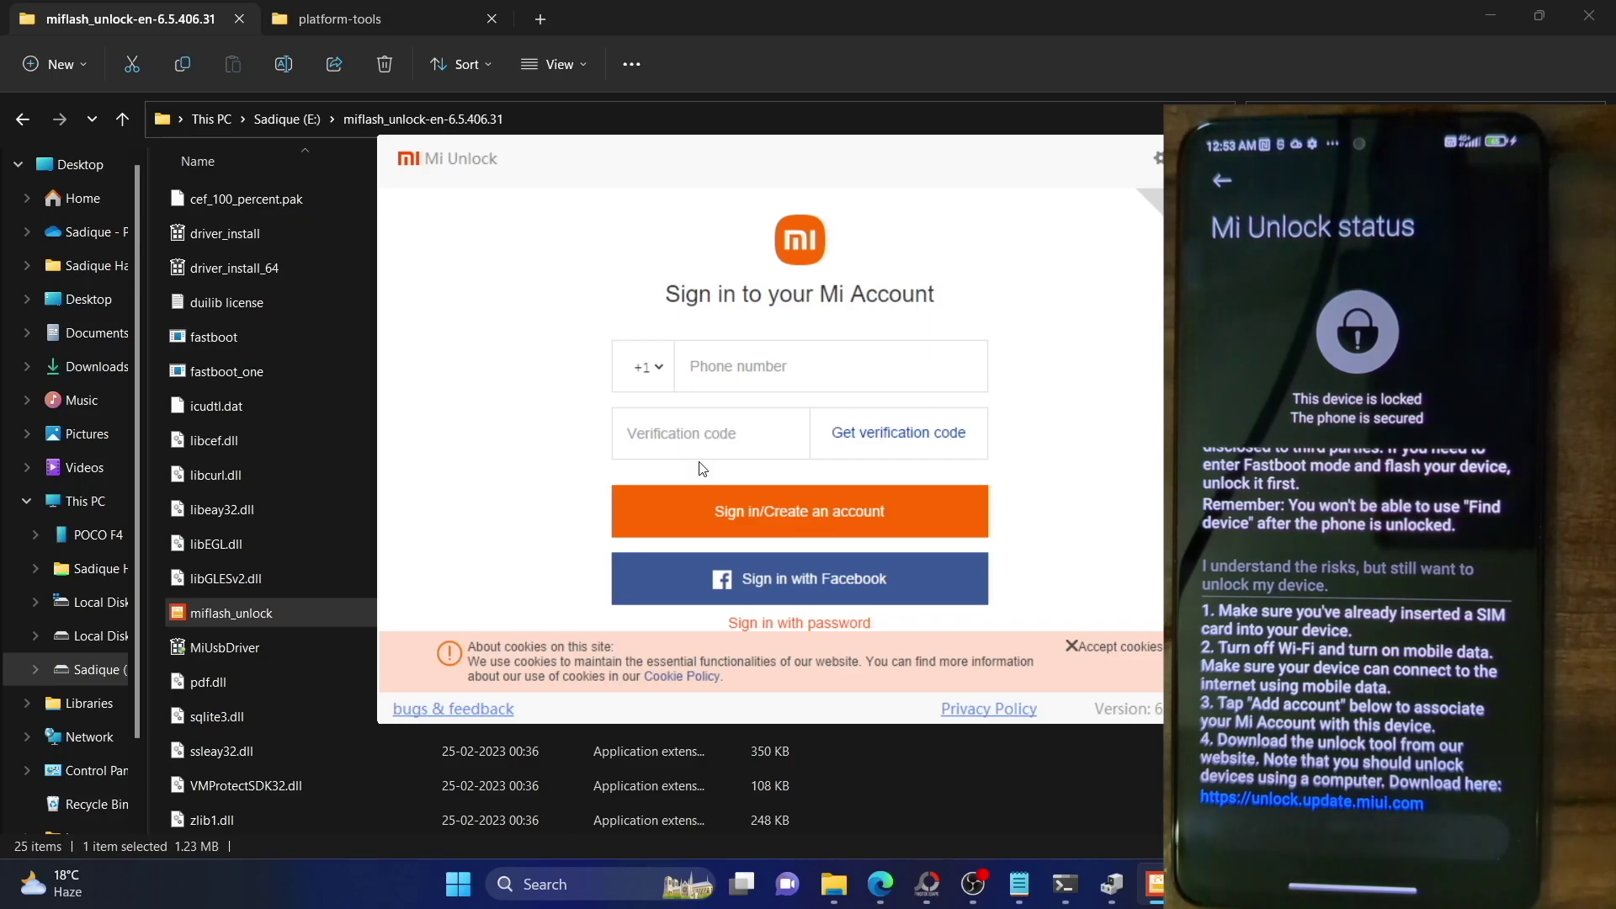
- Sign in to the Mi Account with a +91 India phone number and the SMS verification code
left_click(644, 371)
type("india")
left_click(693, 524)
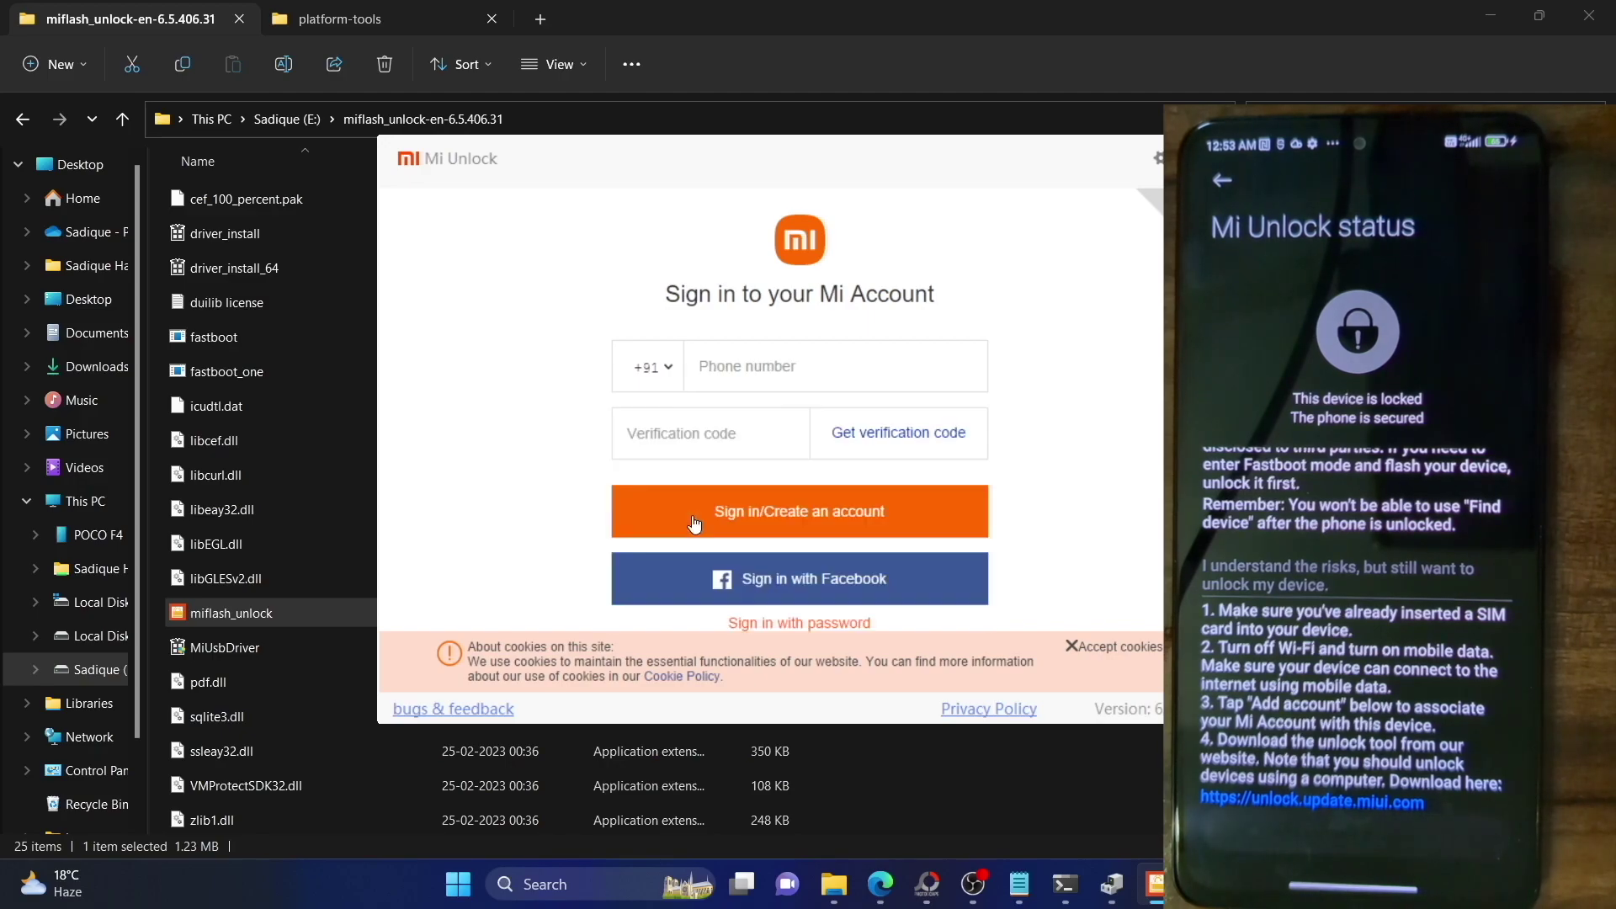
left_click(919, 444)
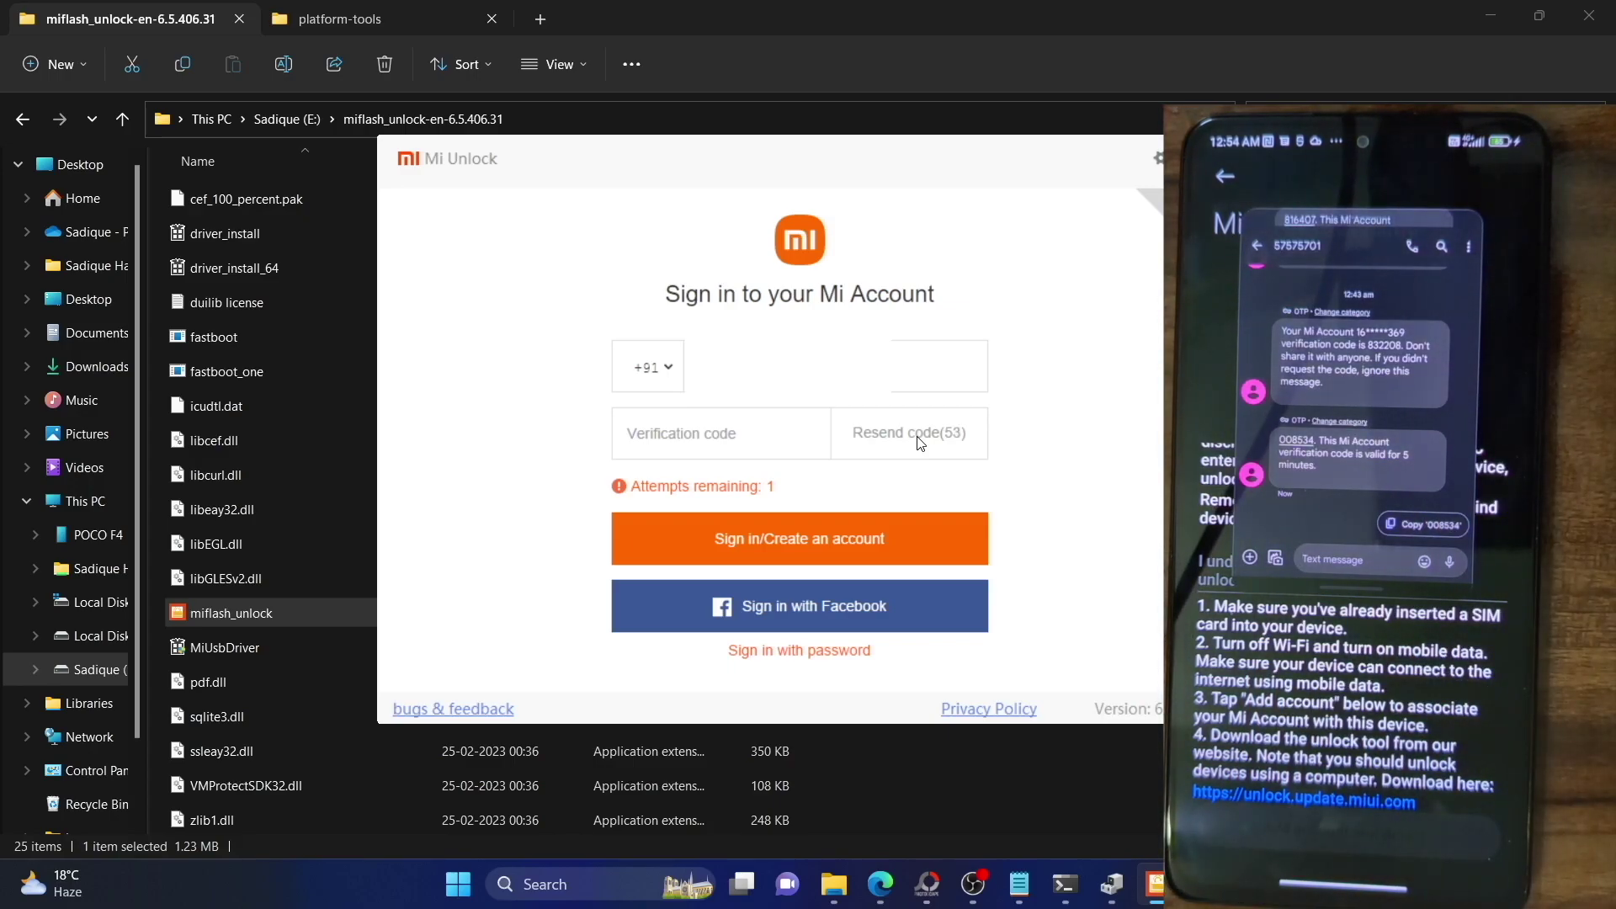
left_click(741, 430)
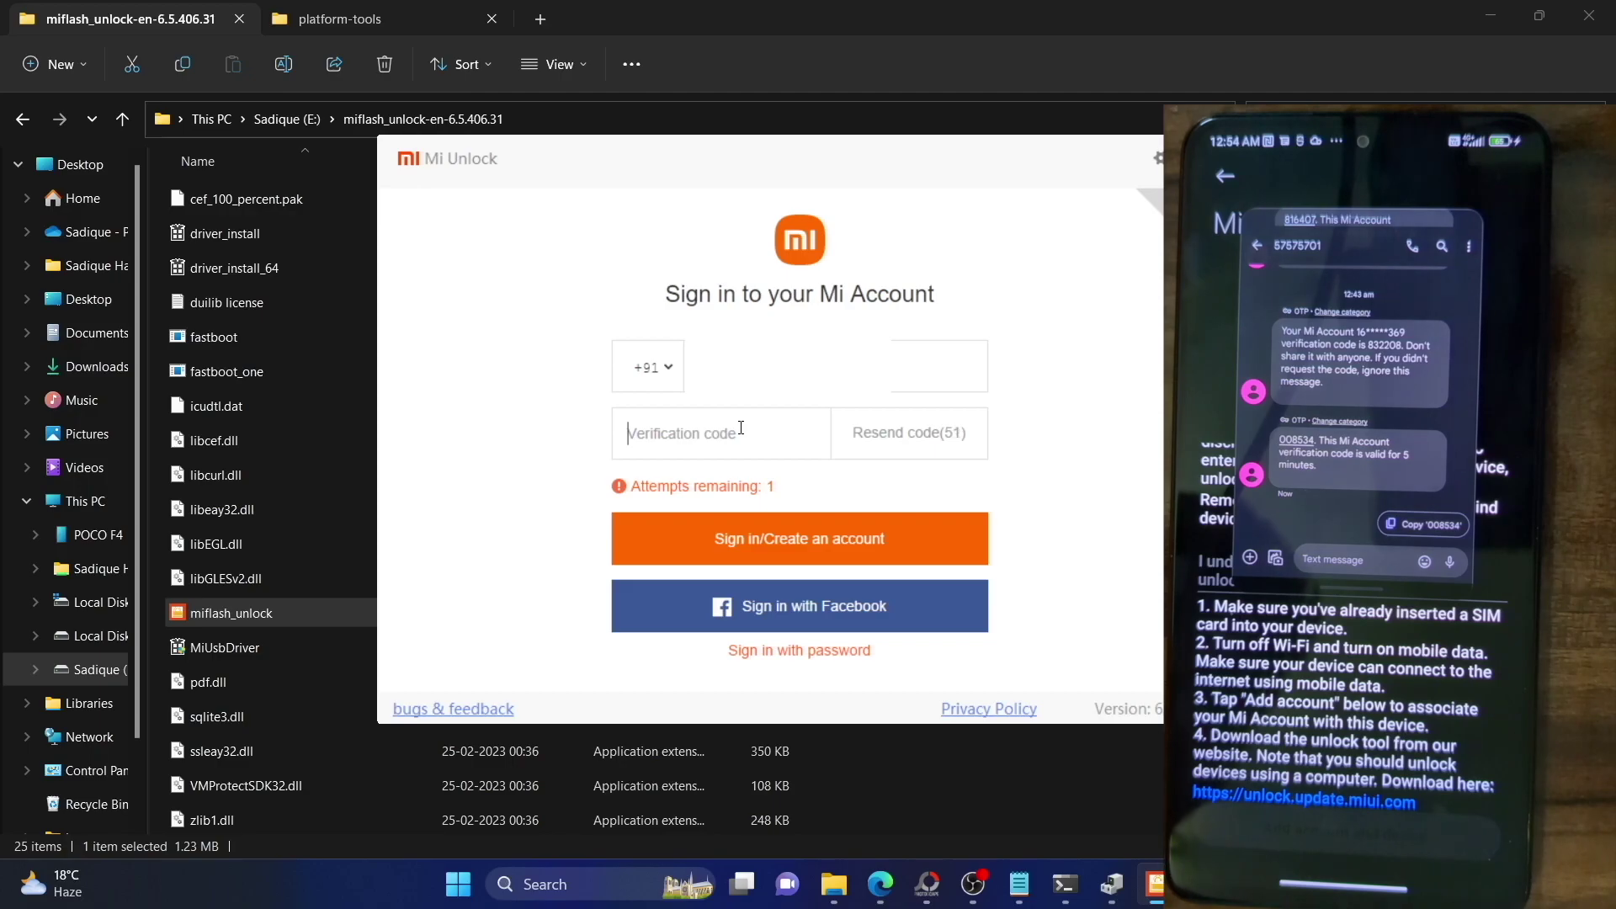
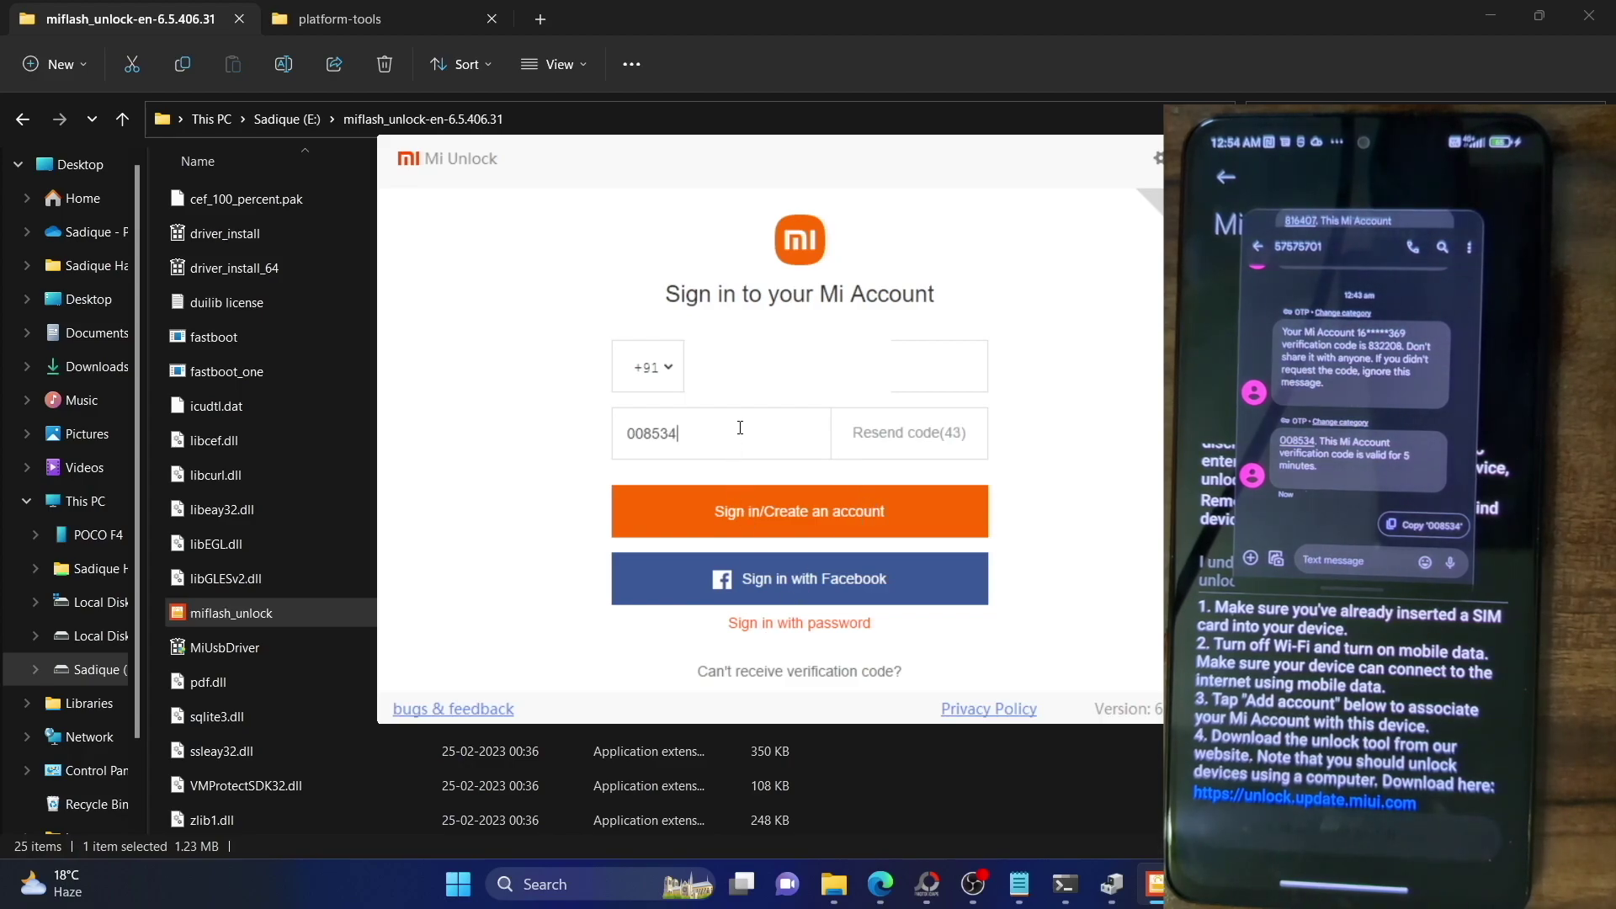
key("Return")
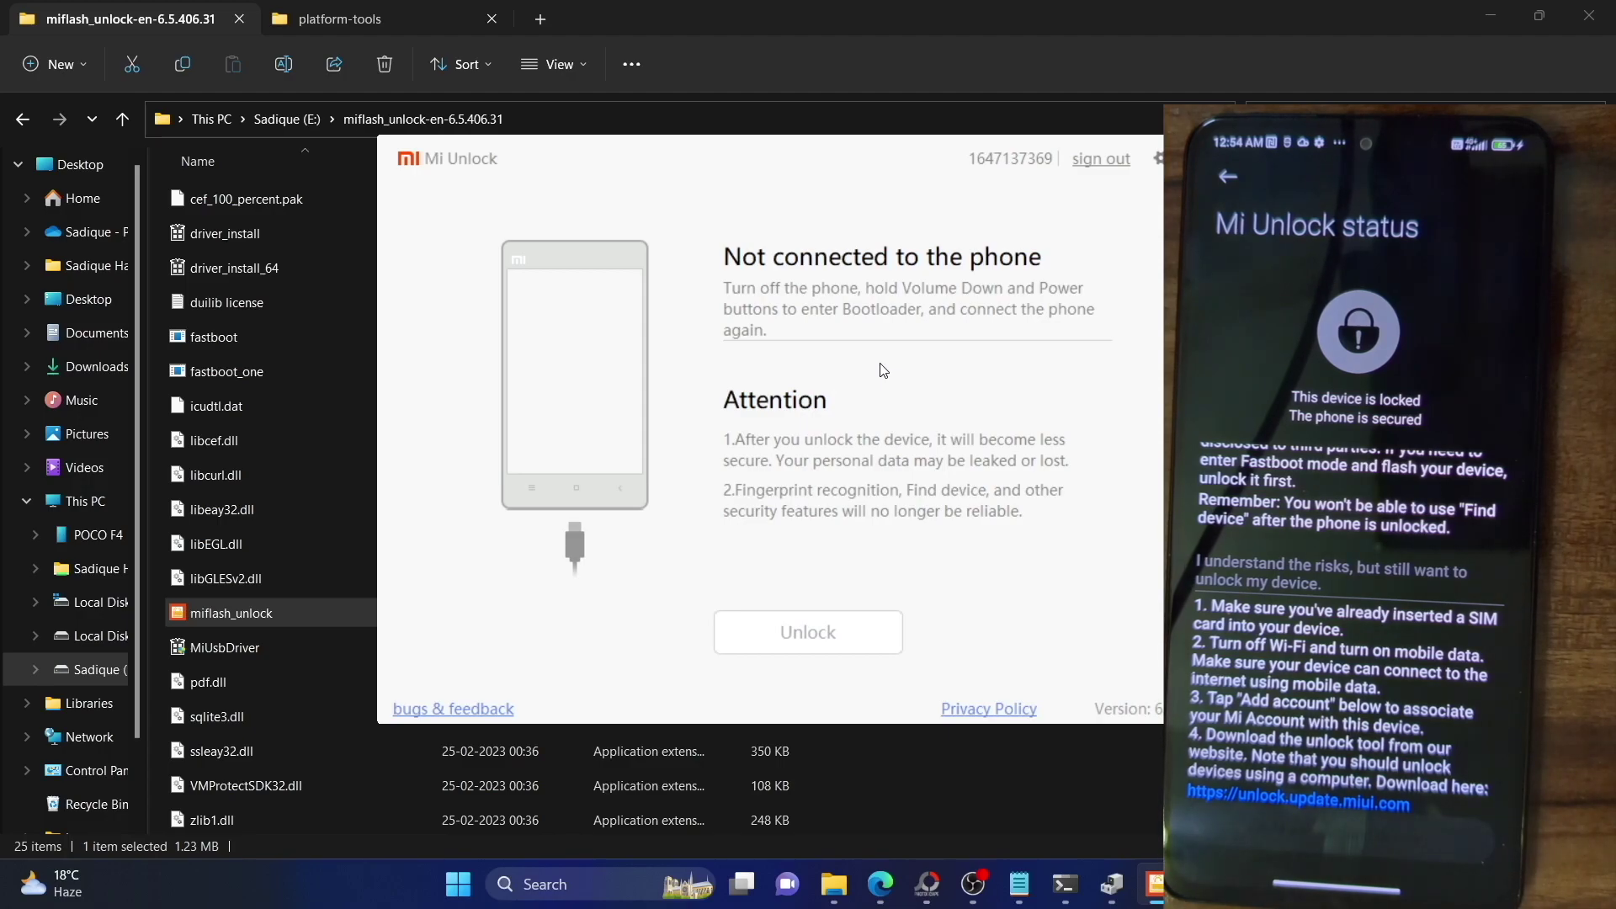
- Open a Command Prompt in the platform-tools folder and run adb reboot bootloader
left_click(291, 10)
left_click(518, 121)
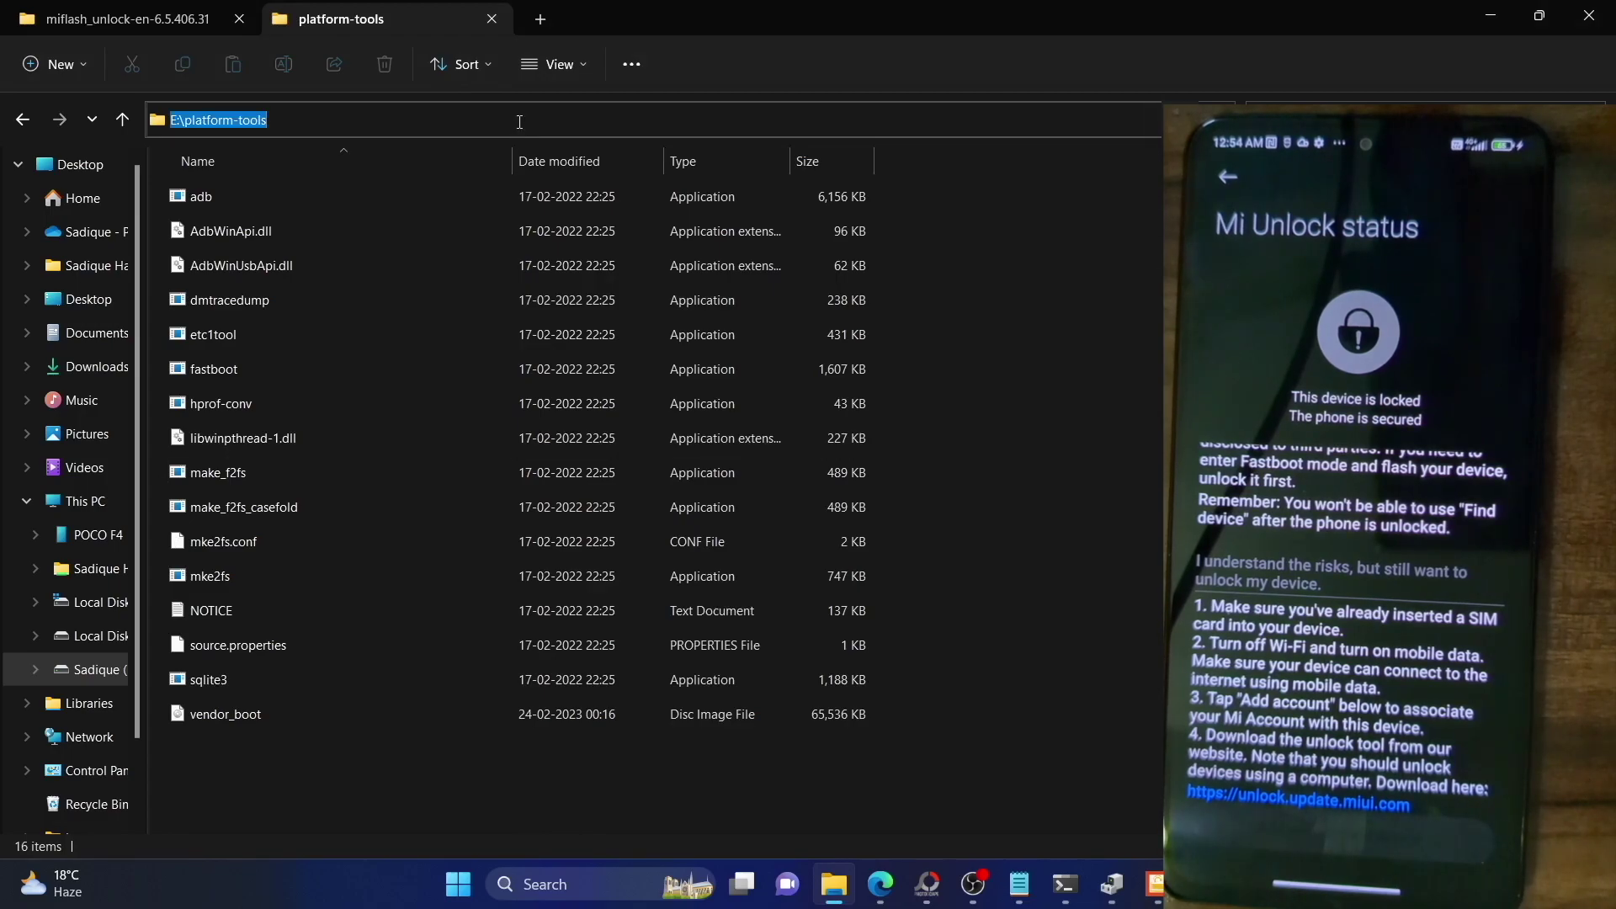
type("cmd")
key("Return")
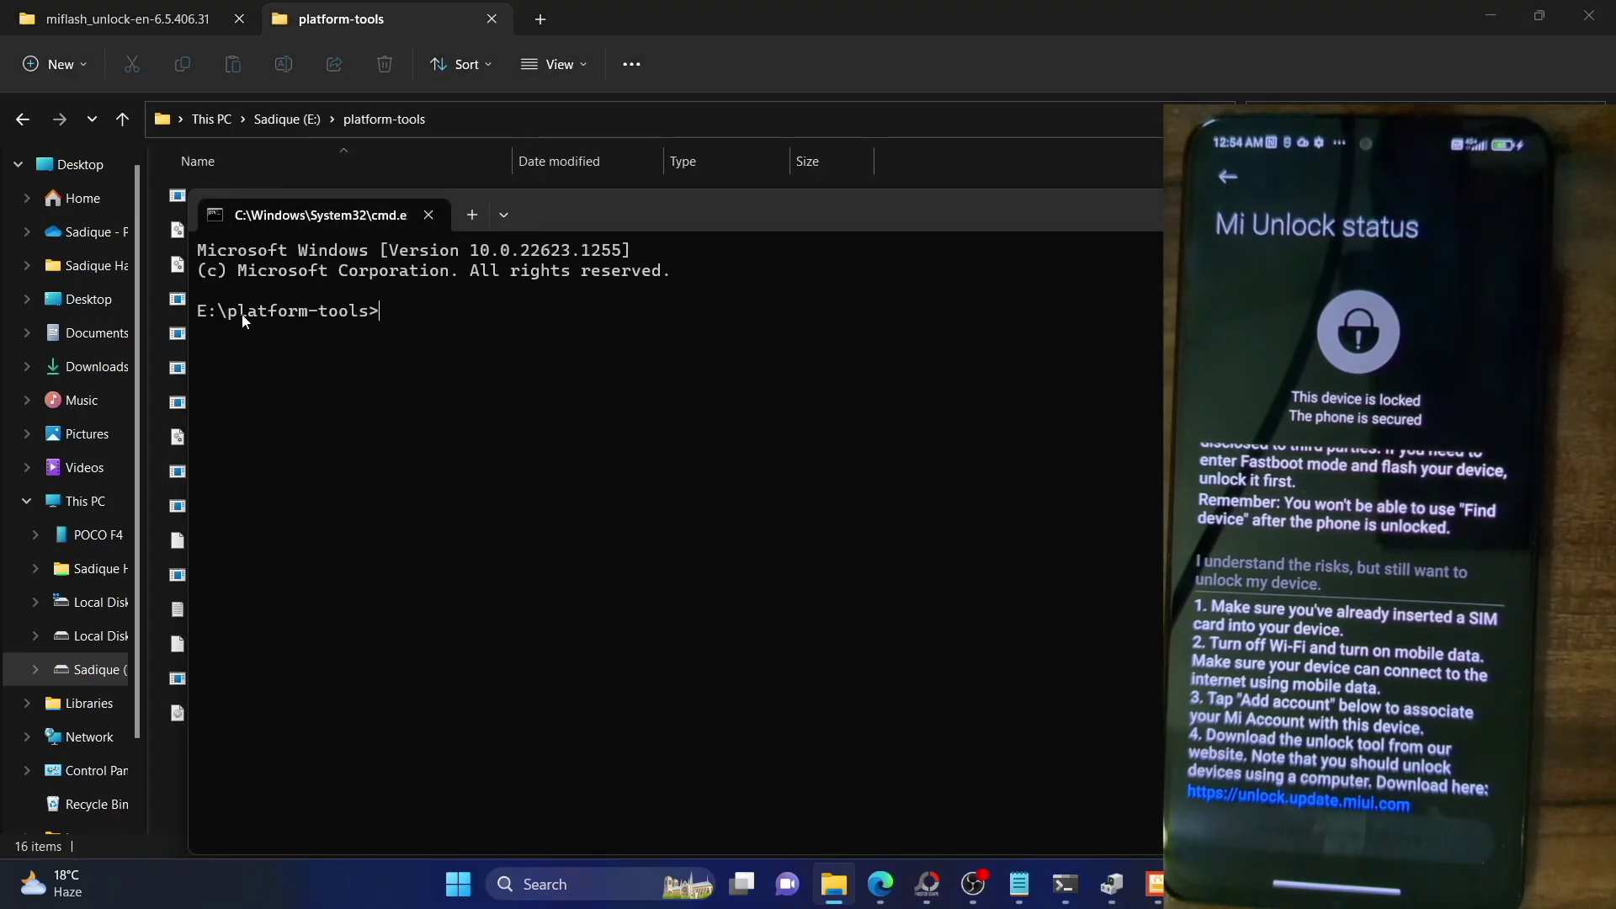
type("adb reboot bootloader")
key("Return")
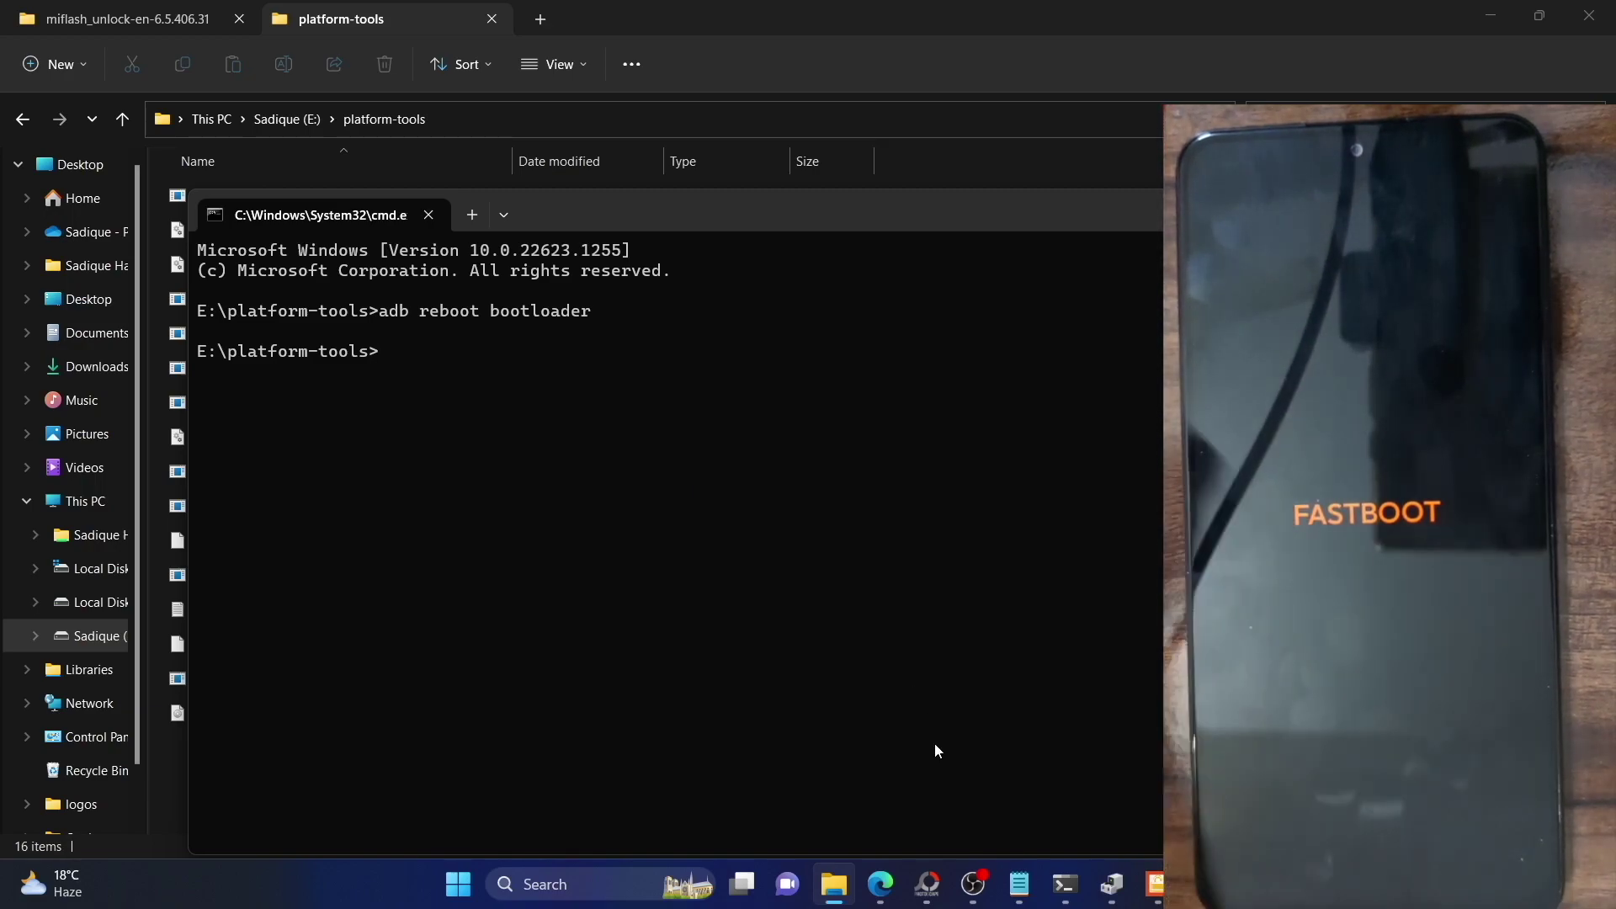
- Run fastboot devices twice until the phone's serial is listed in fastboot mode
type("fastboot devices")
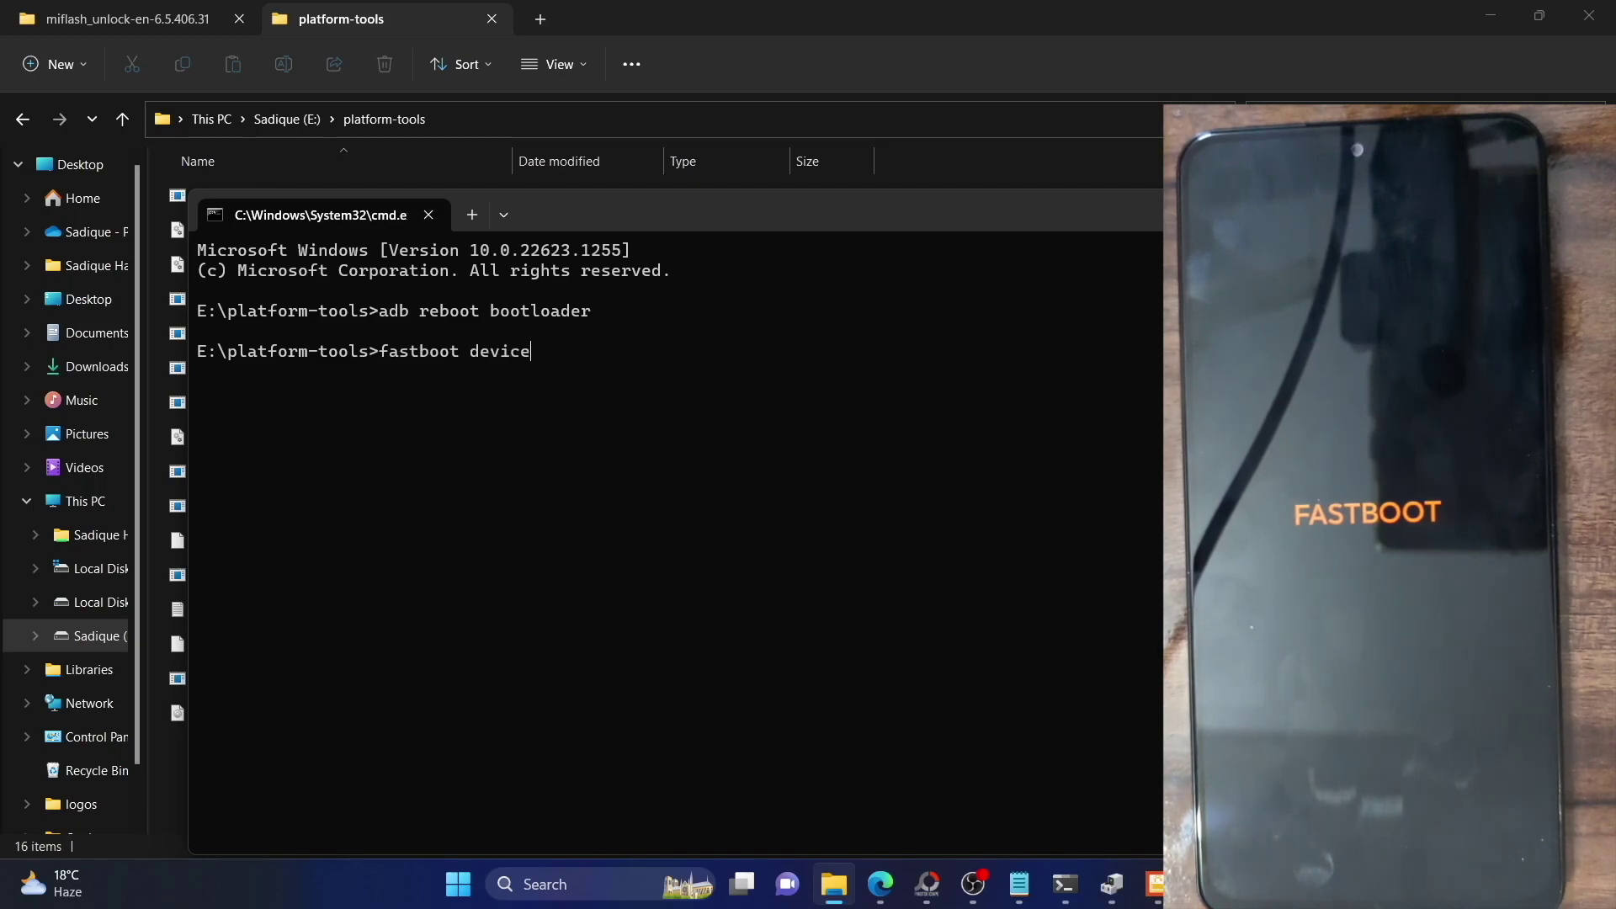
key("Return")
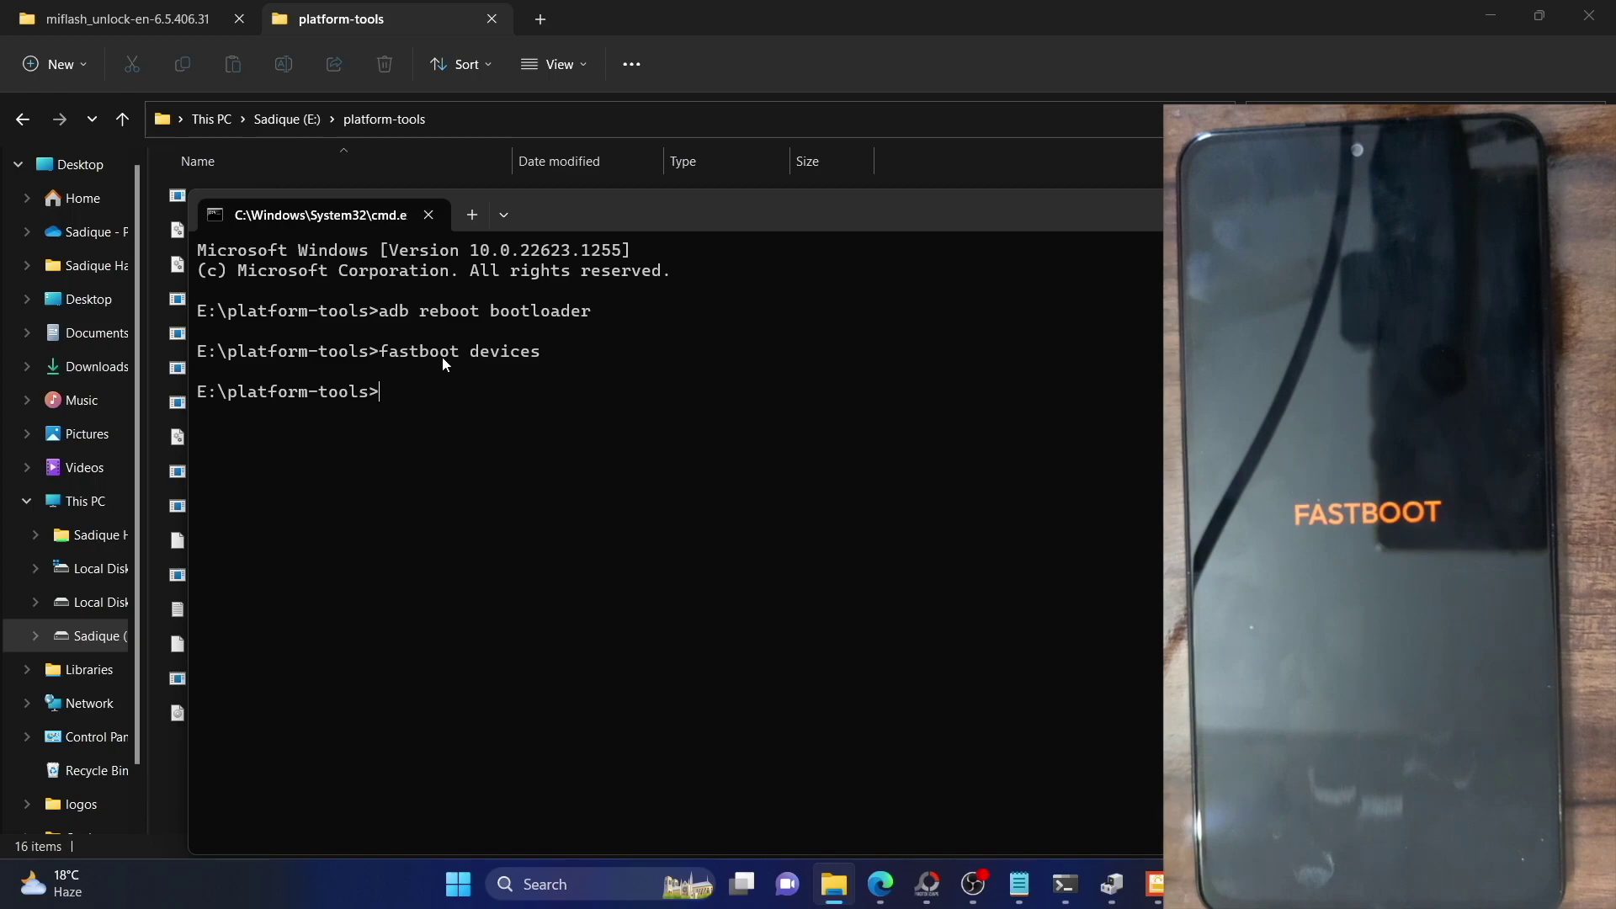
key("Up")
key("Return")
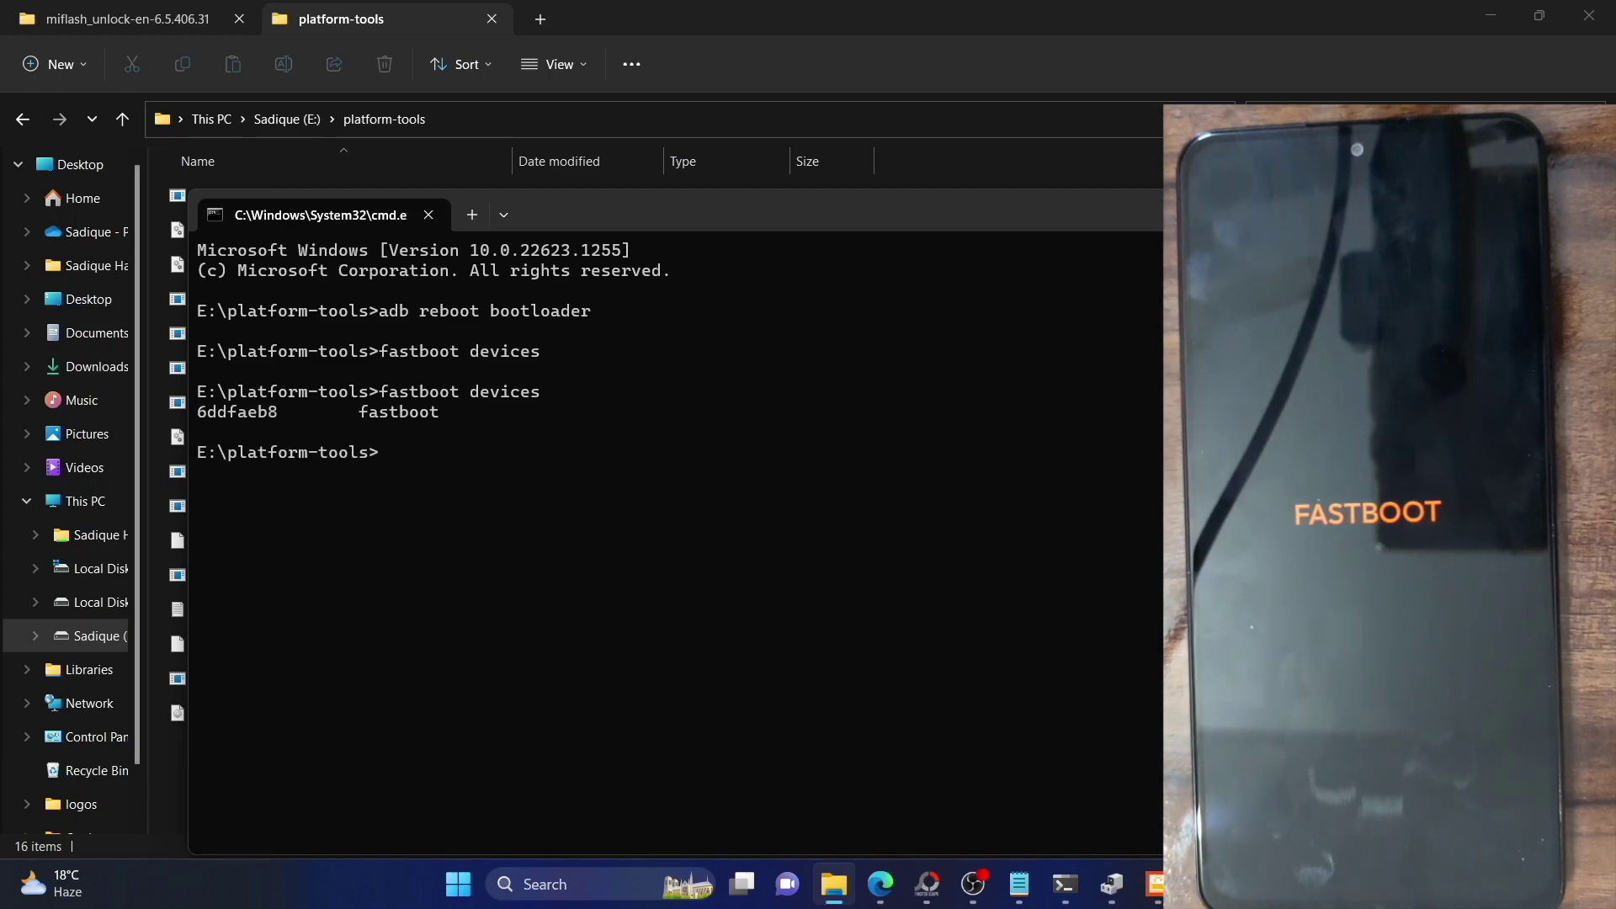
double_click(241, 415)
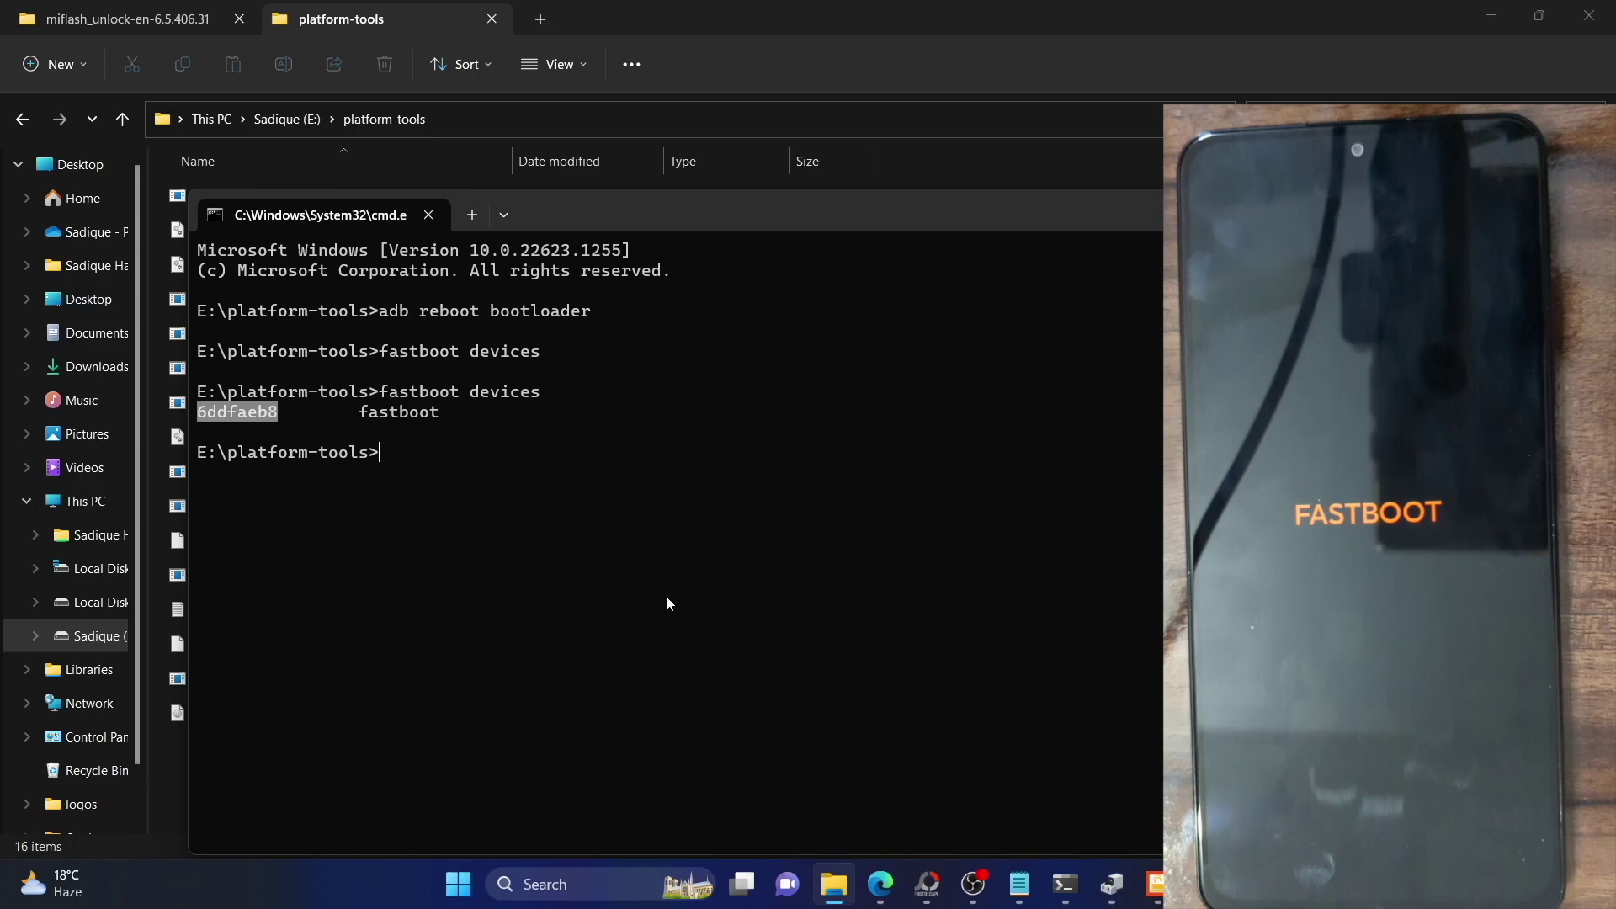
- Bring up Edge and view the Install Fastboot Drivers article
left_click(880, 884)
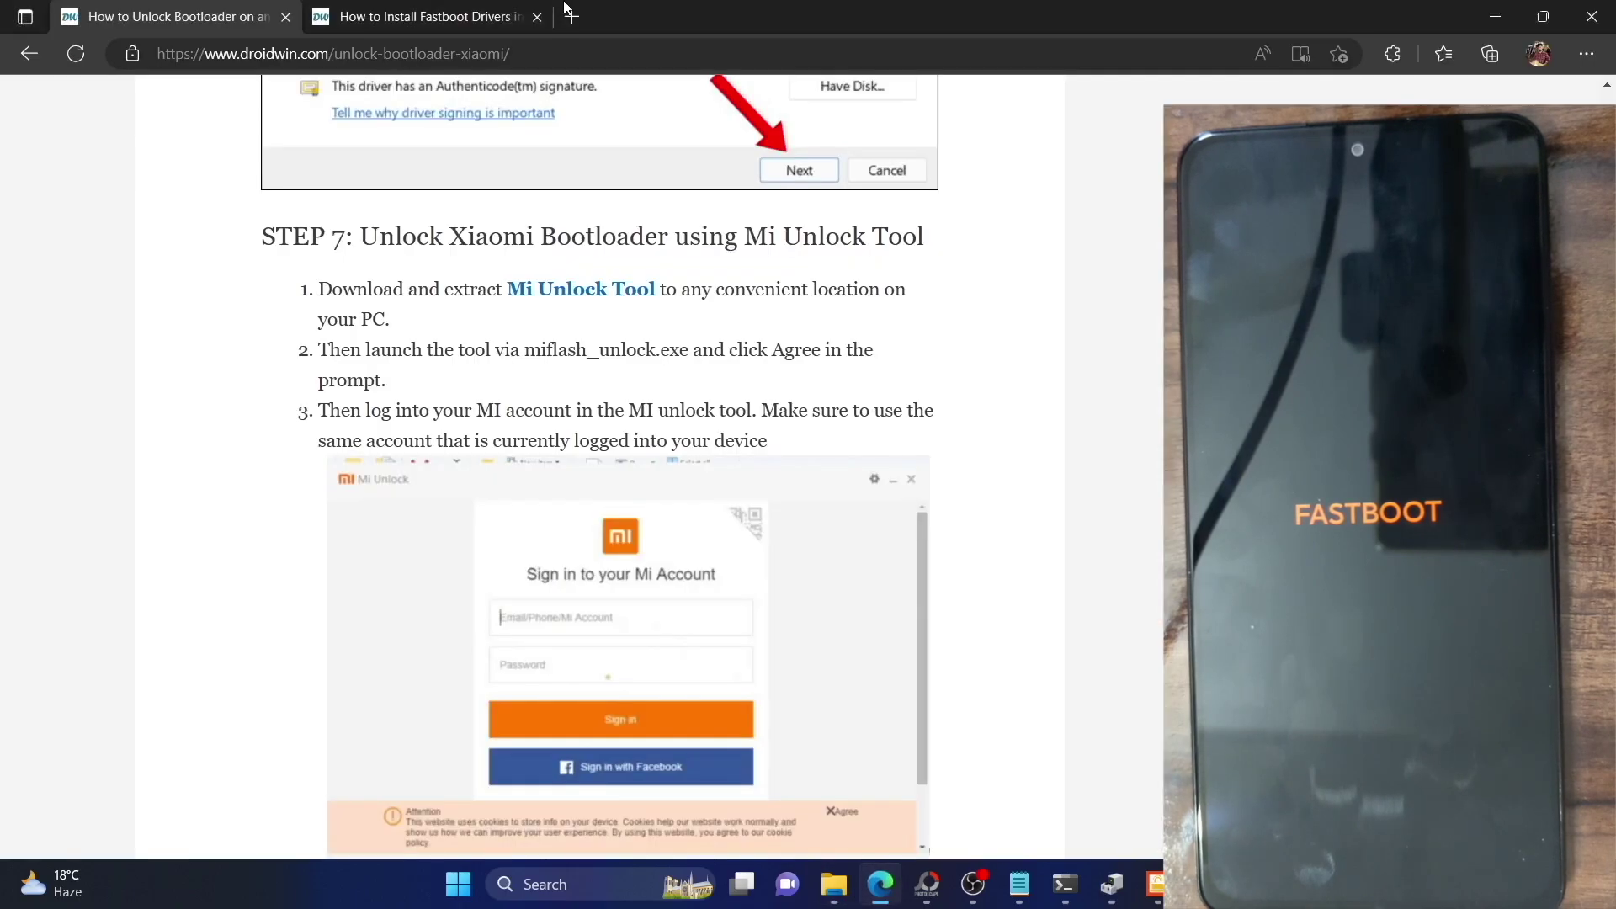
left_click(413, 16)
scroll(683, 517, "up", 1)
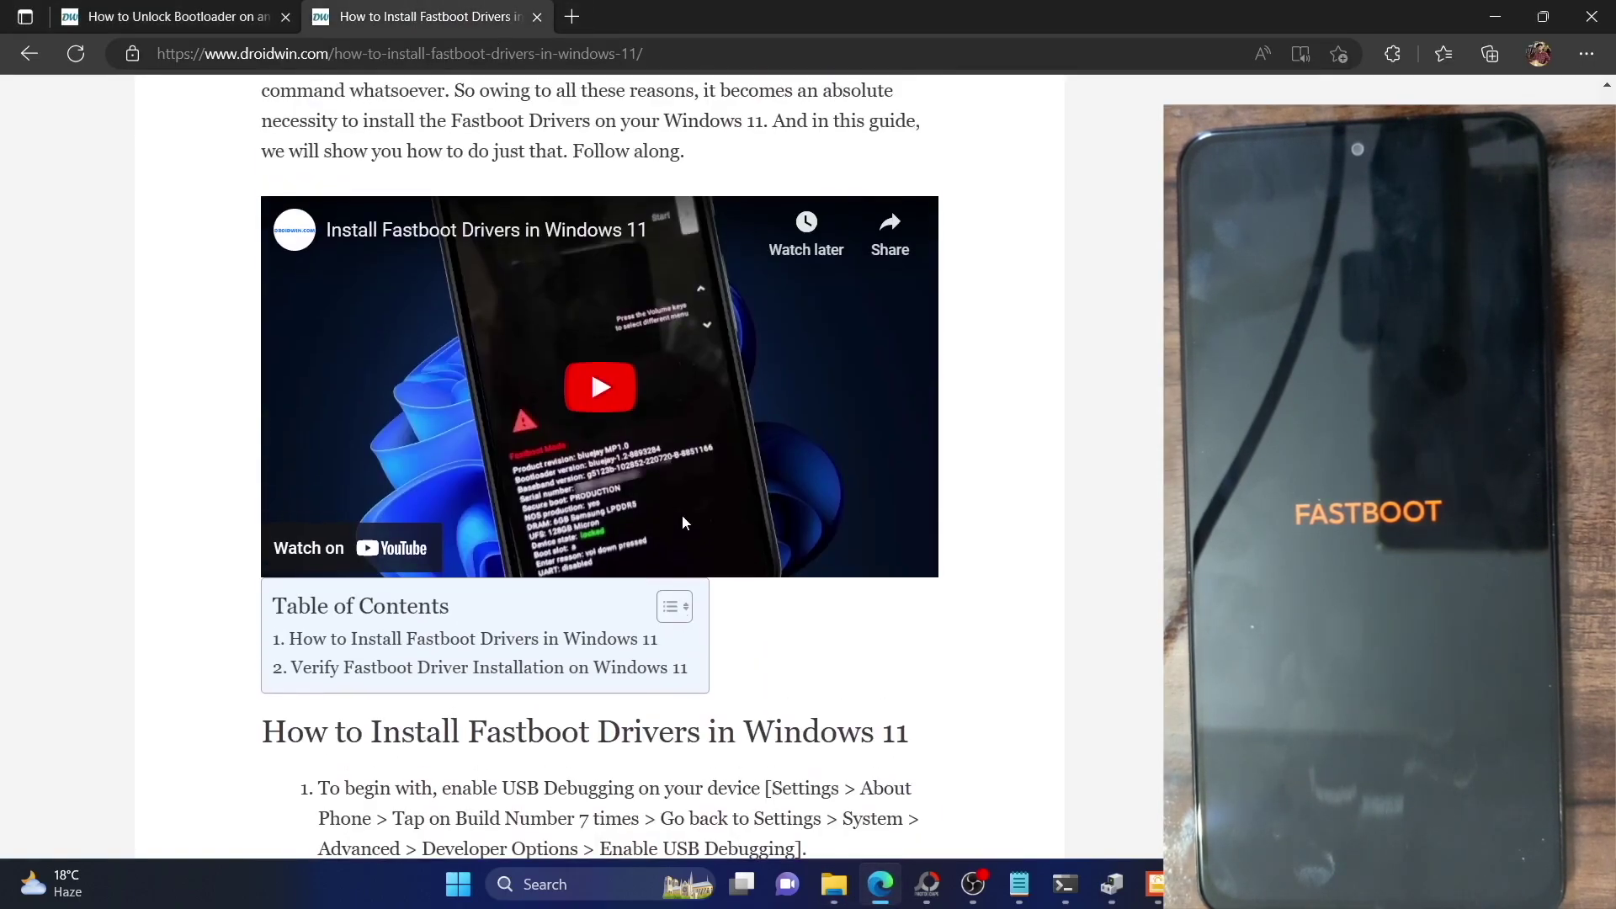
scroll(681, 513, "up", 2)
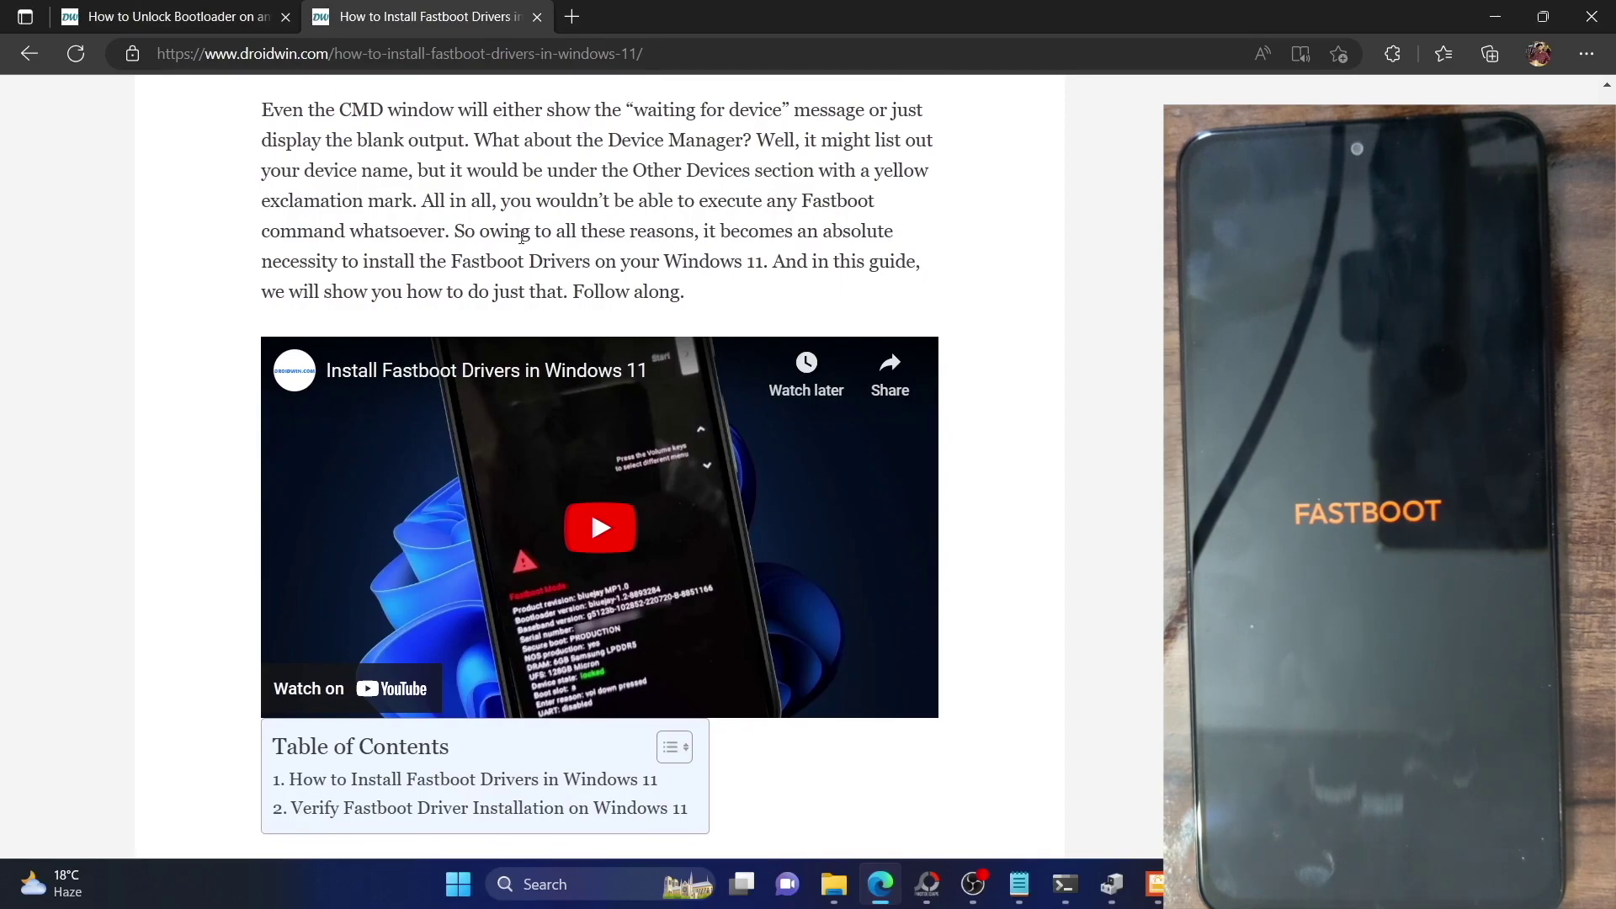
- Close the three leftover Command Prompt windows, keeping the one with fastboot output
left_click(833, 884)
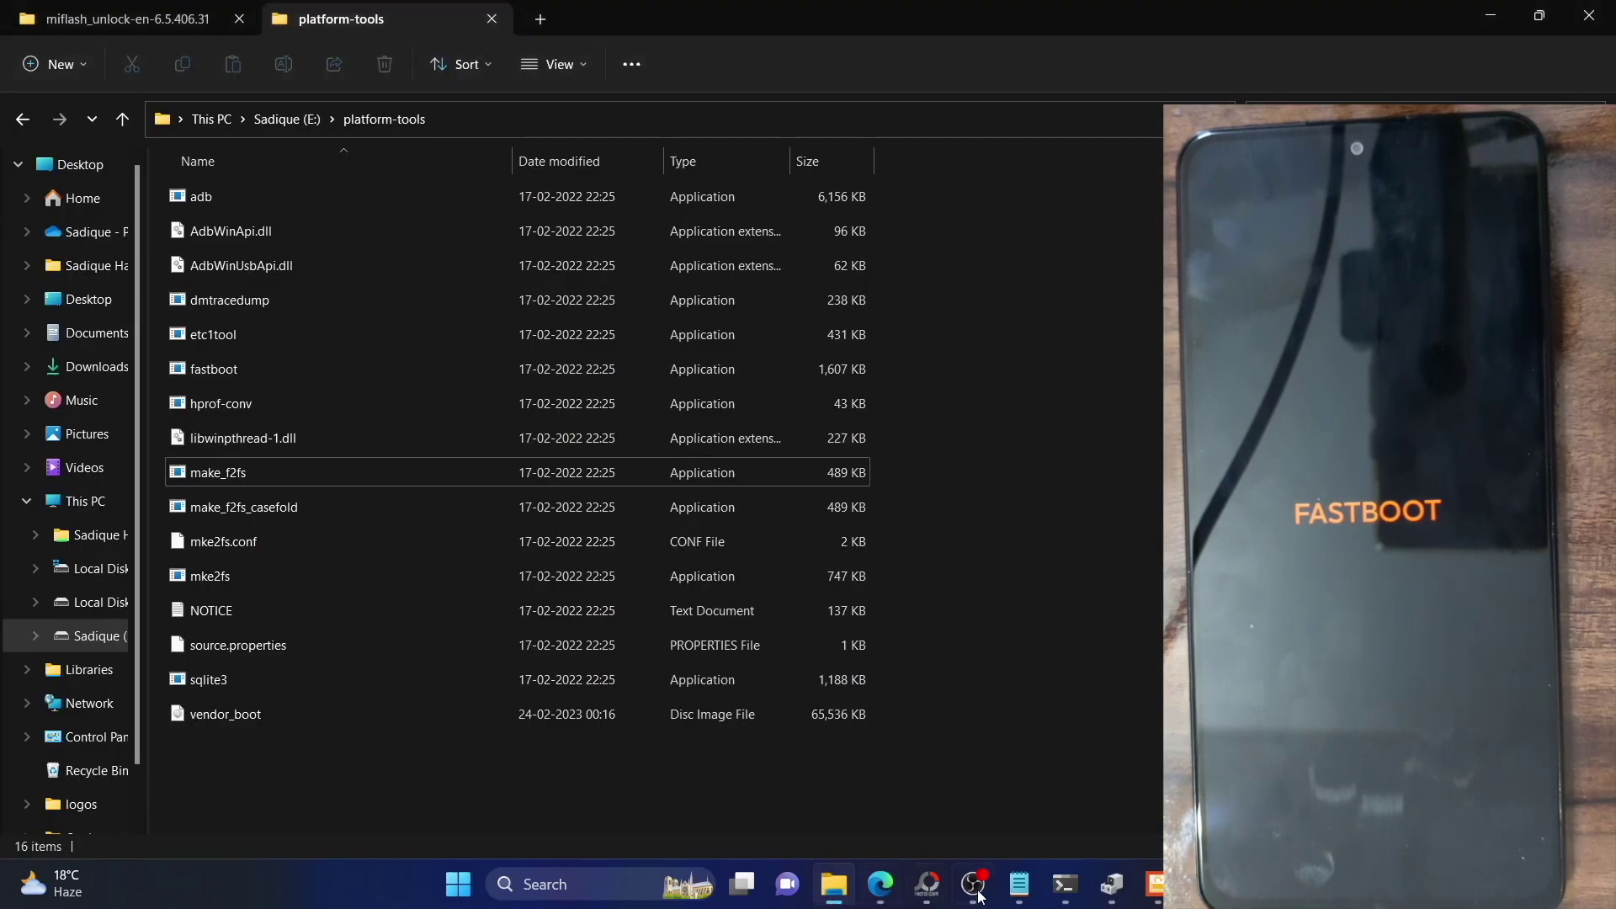
mouse_move(1065, 884)
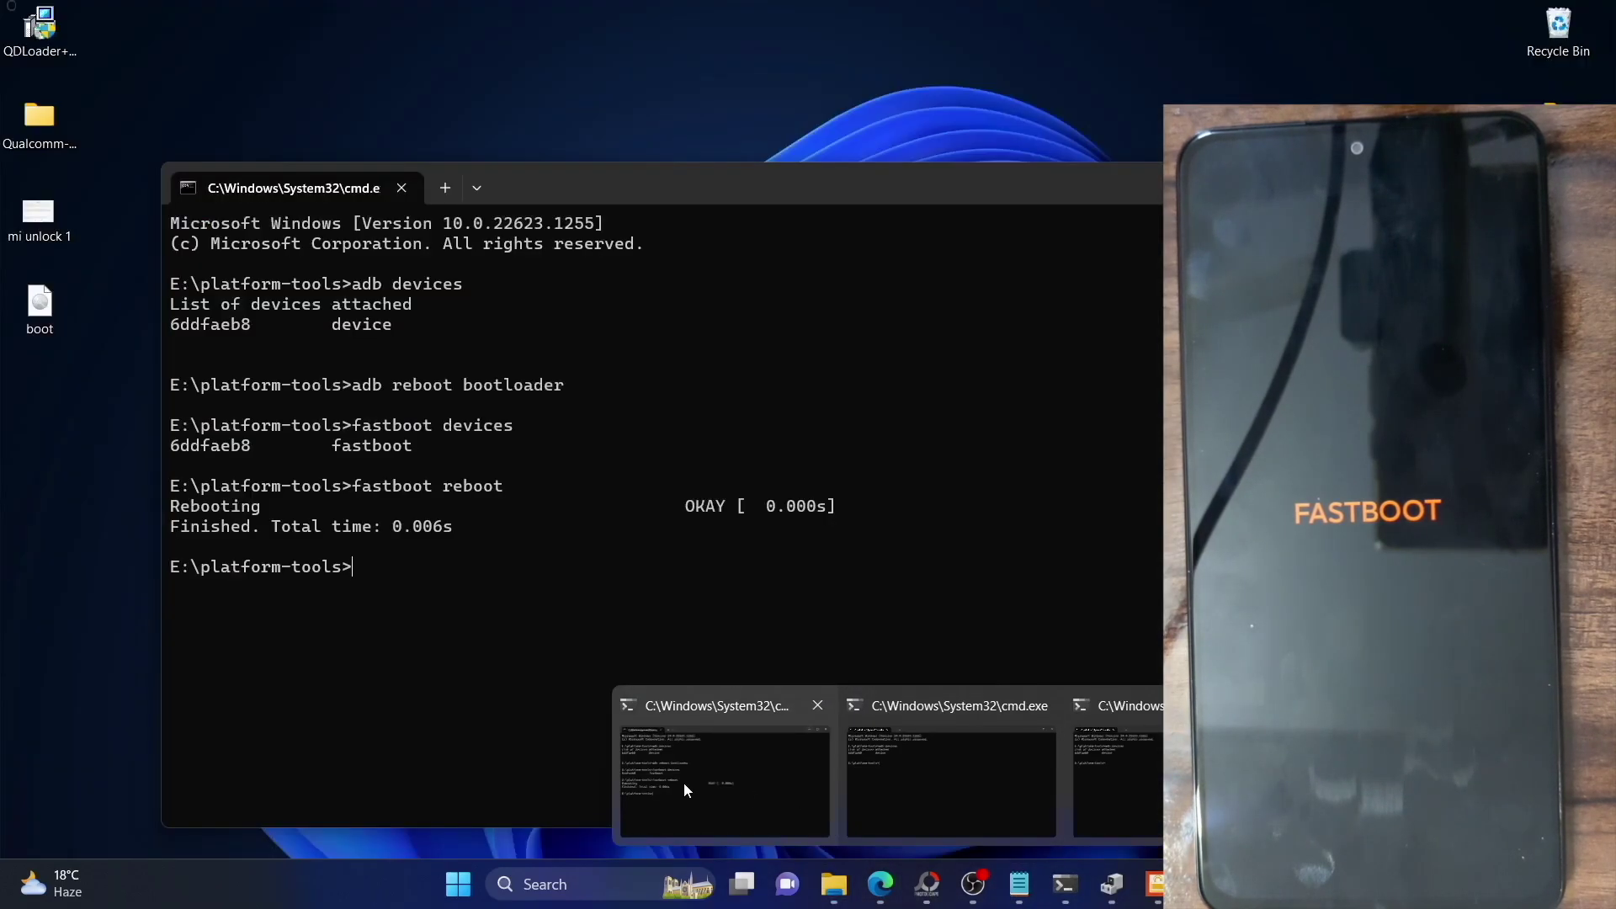
left_click(818, 711)
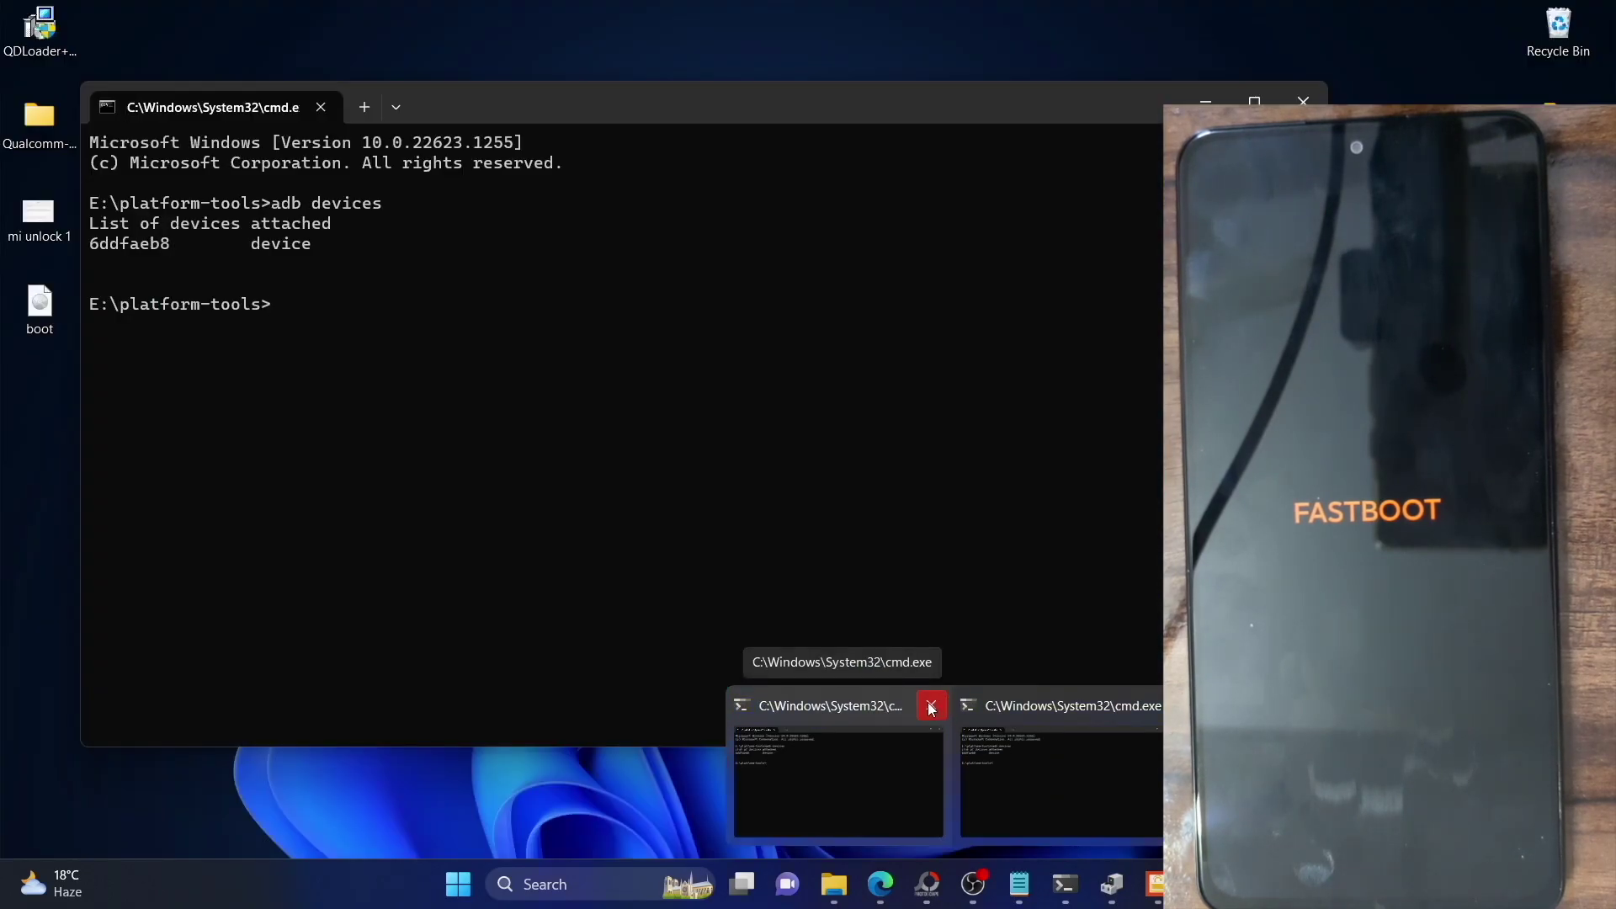
left_click(931, 709)
left_click(1043, 712)
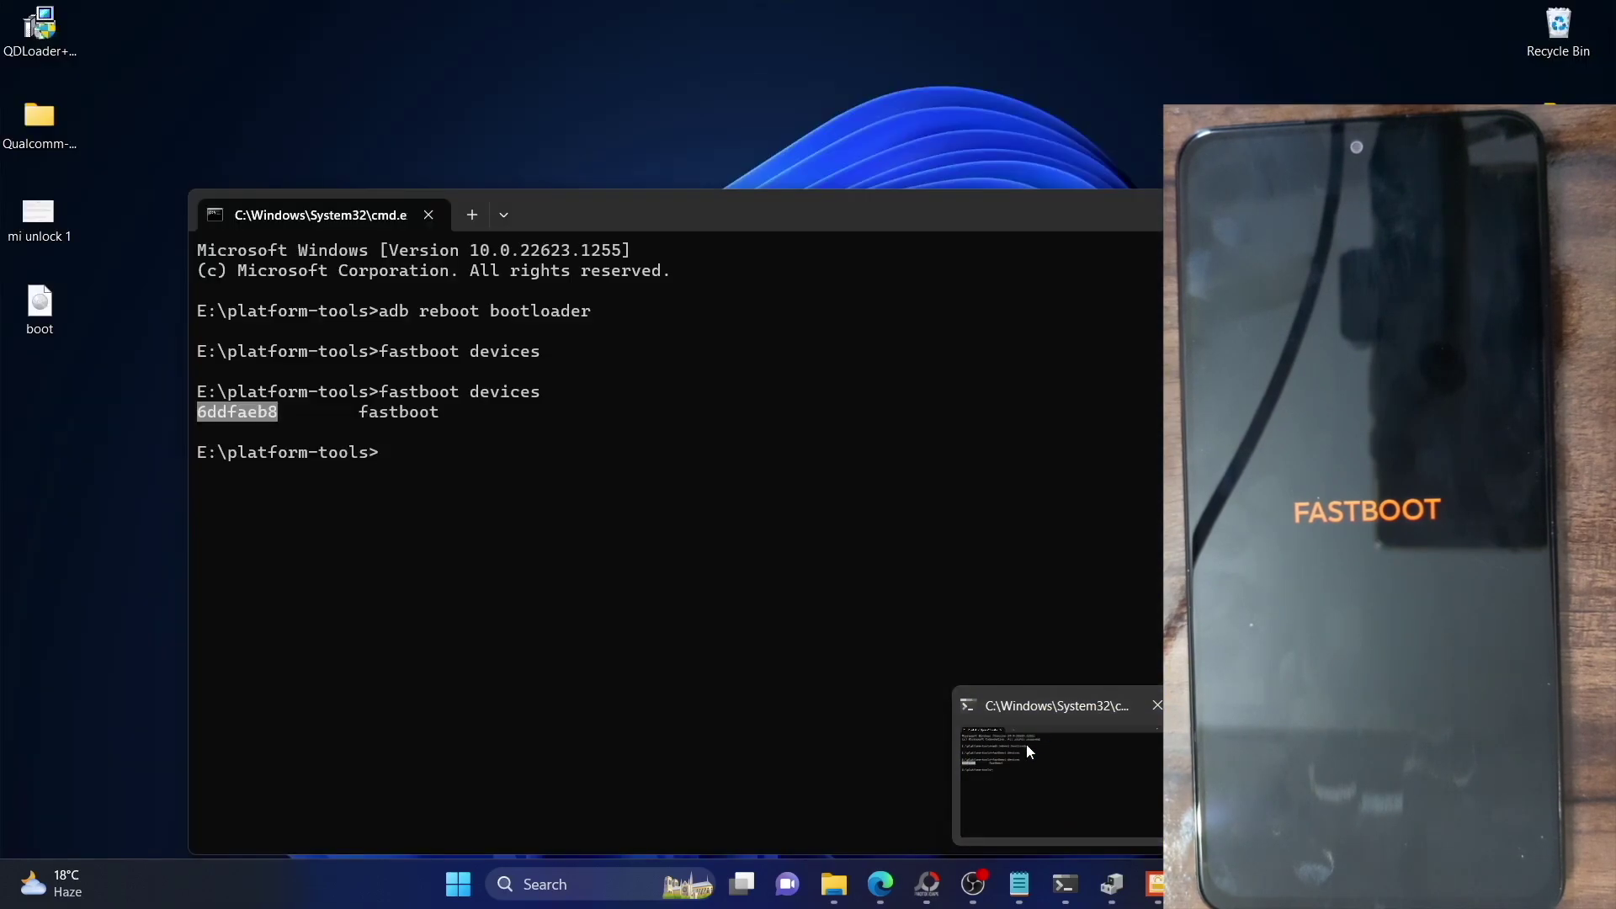
left_click(1008, 742)
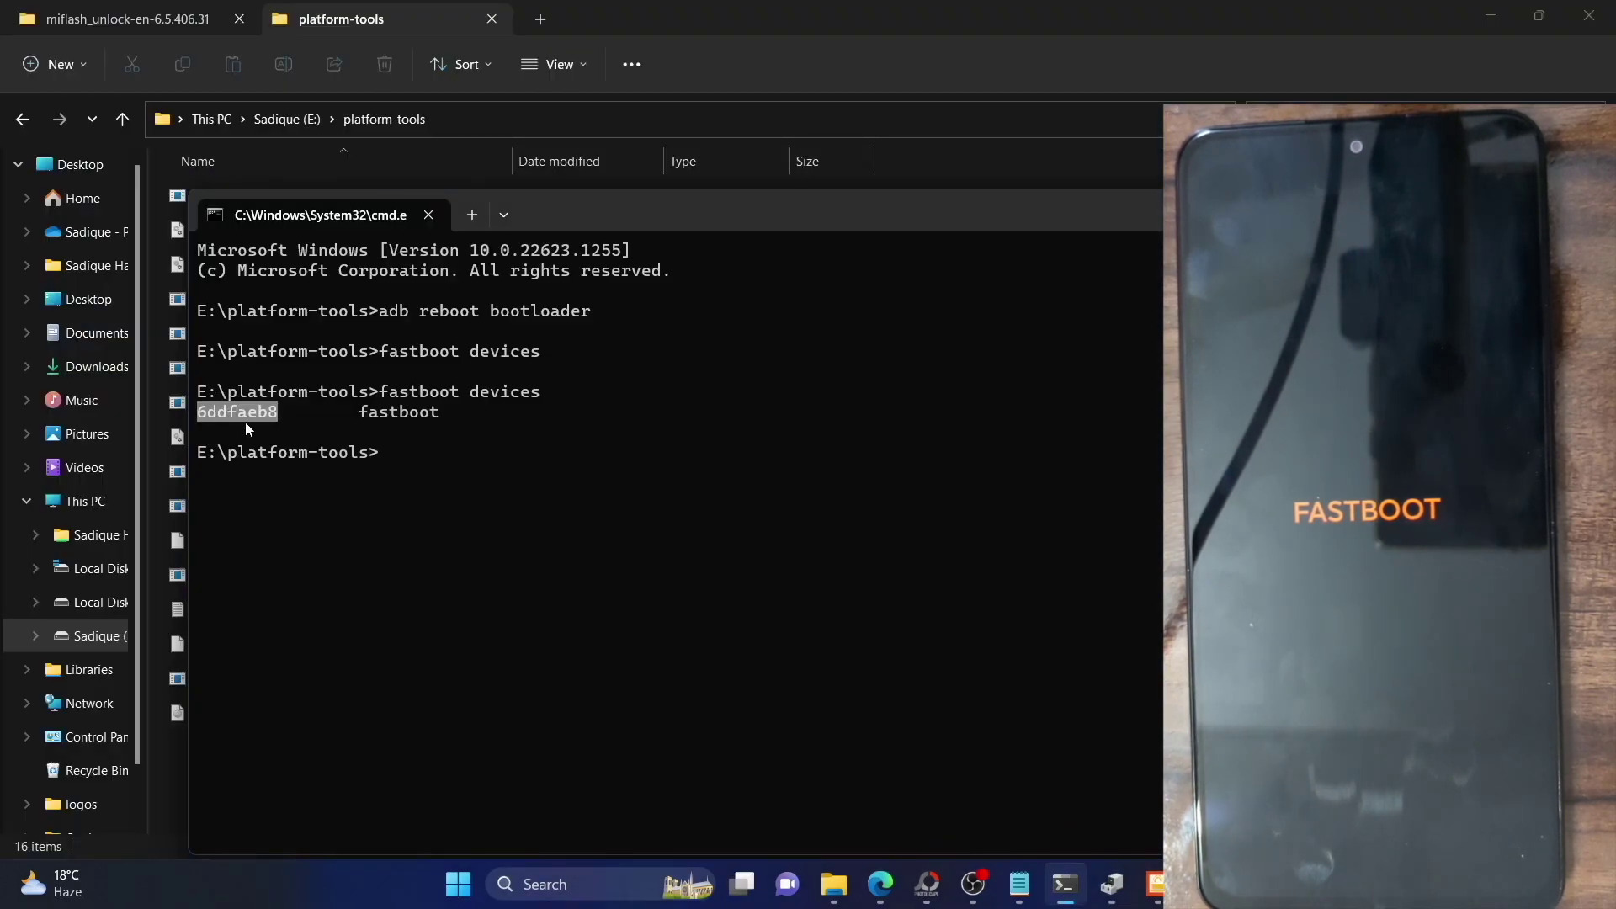
left_click(244, 421)
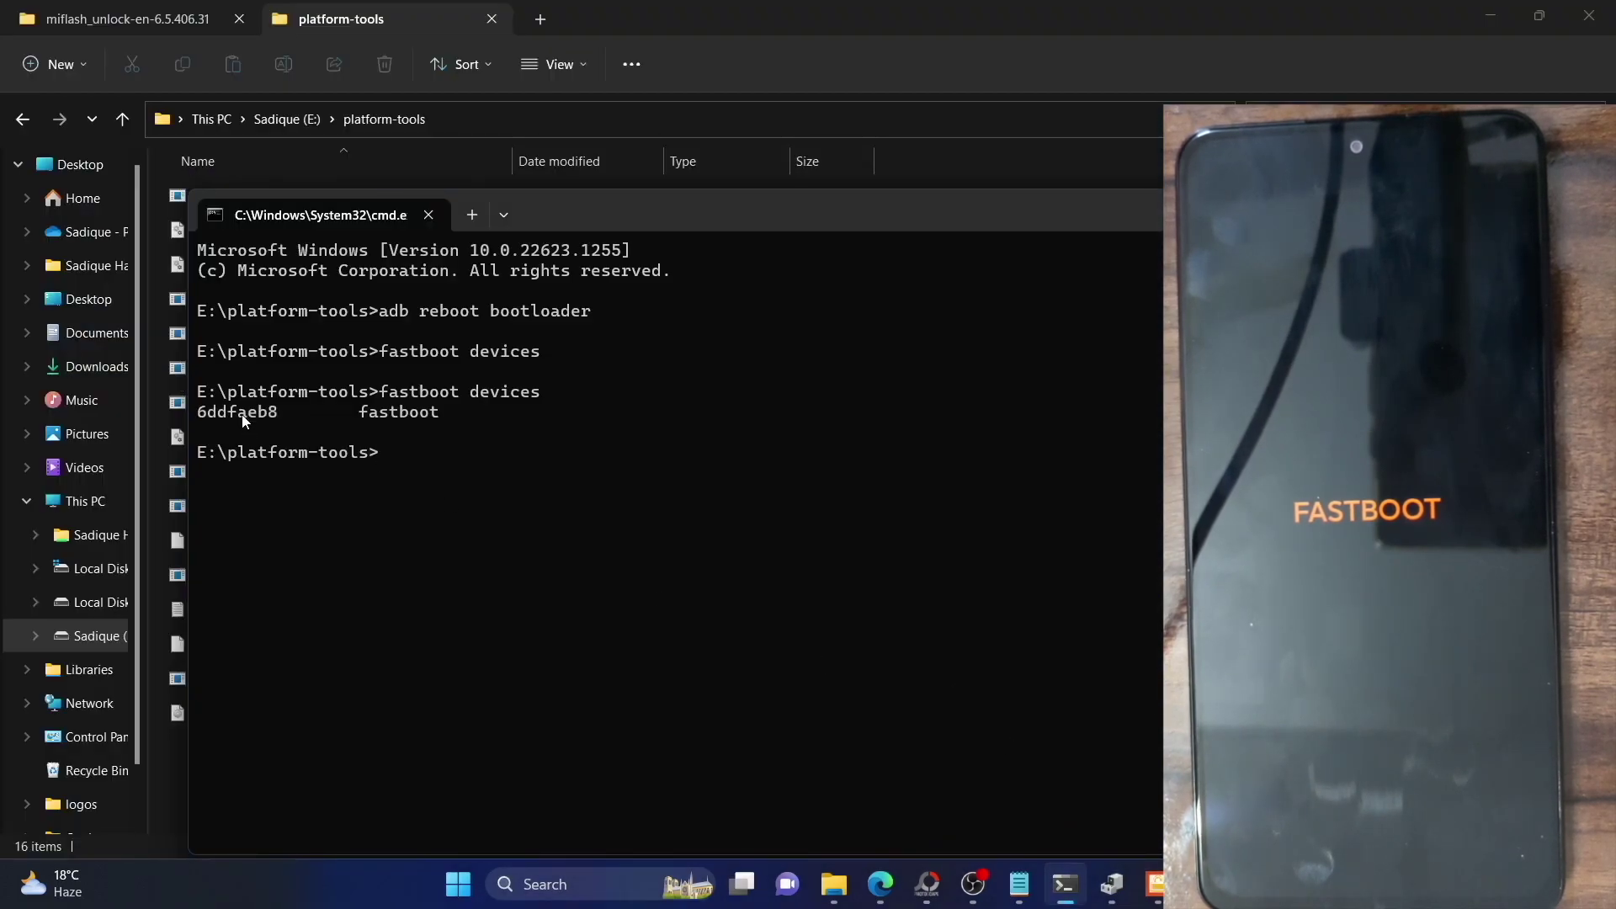
- Open Device Manager and verify Android Phone lists an Android Bootloader Interface, then minimize it
right_click(444, 902)
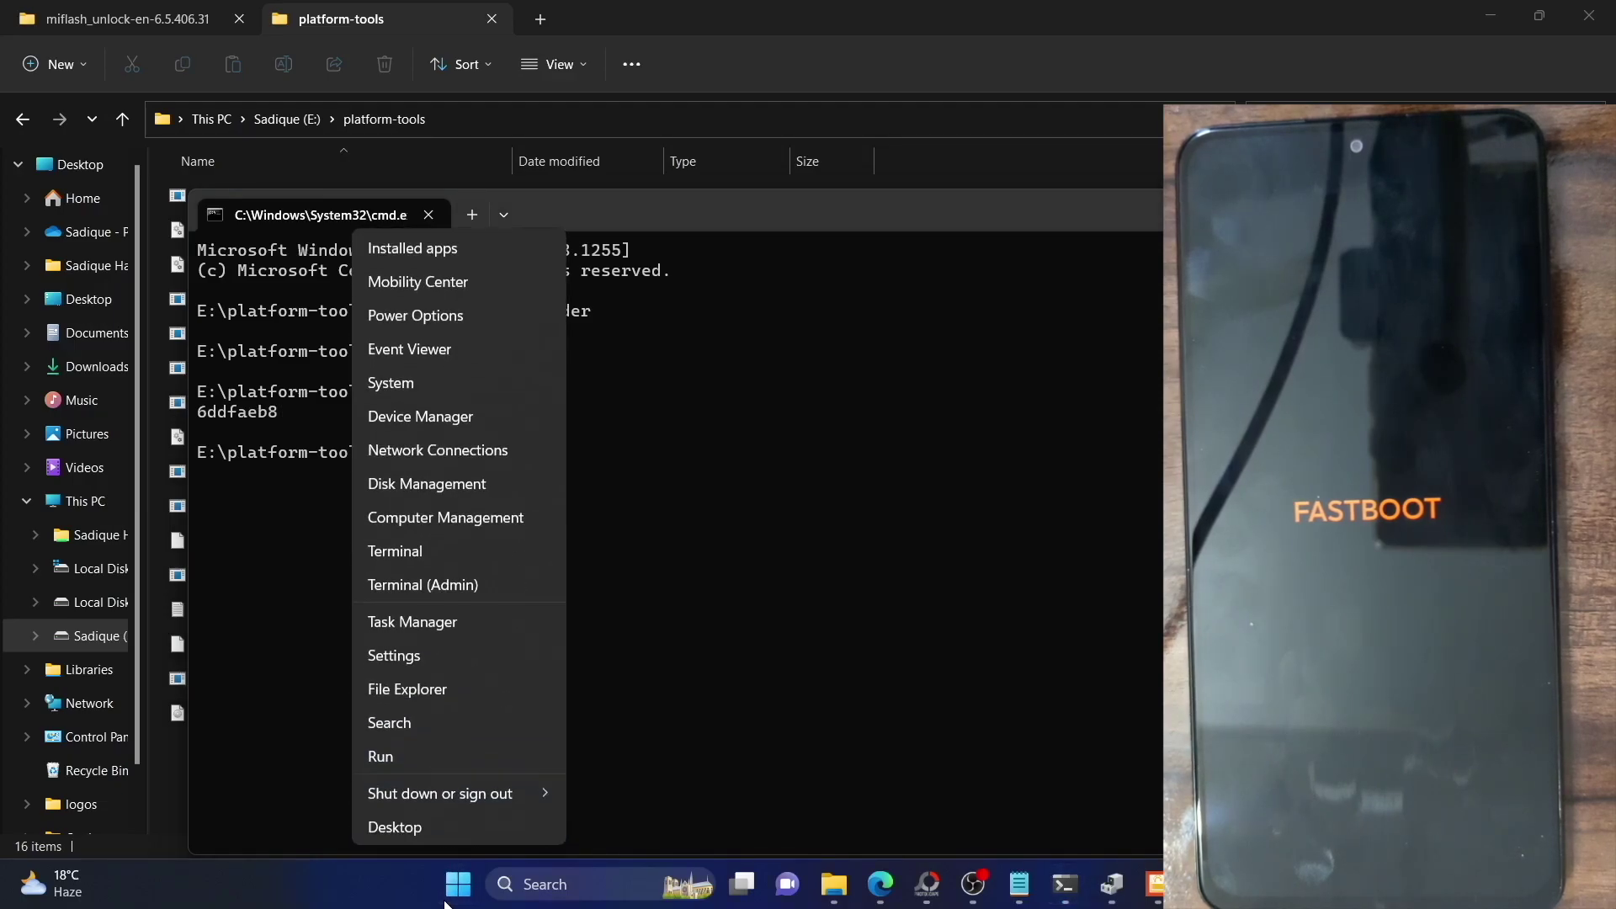
left_click(453, 417)
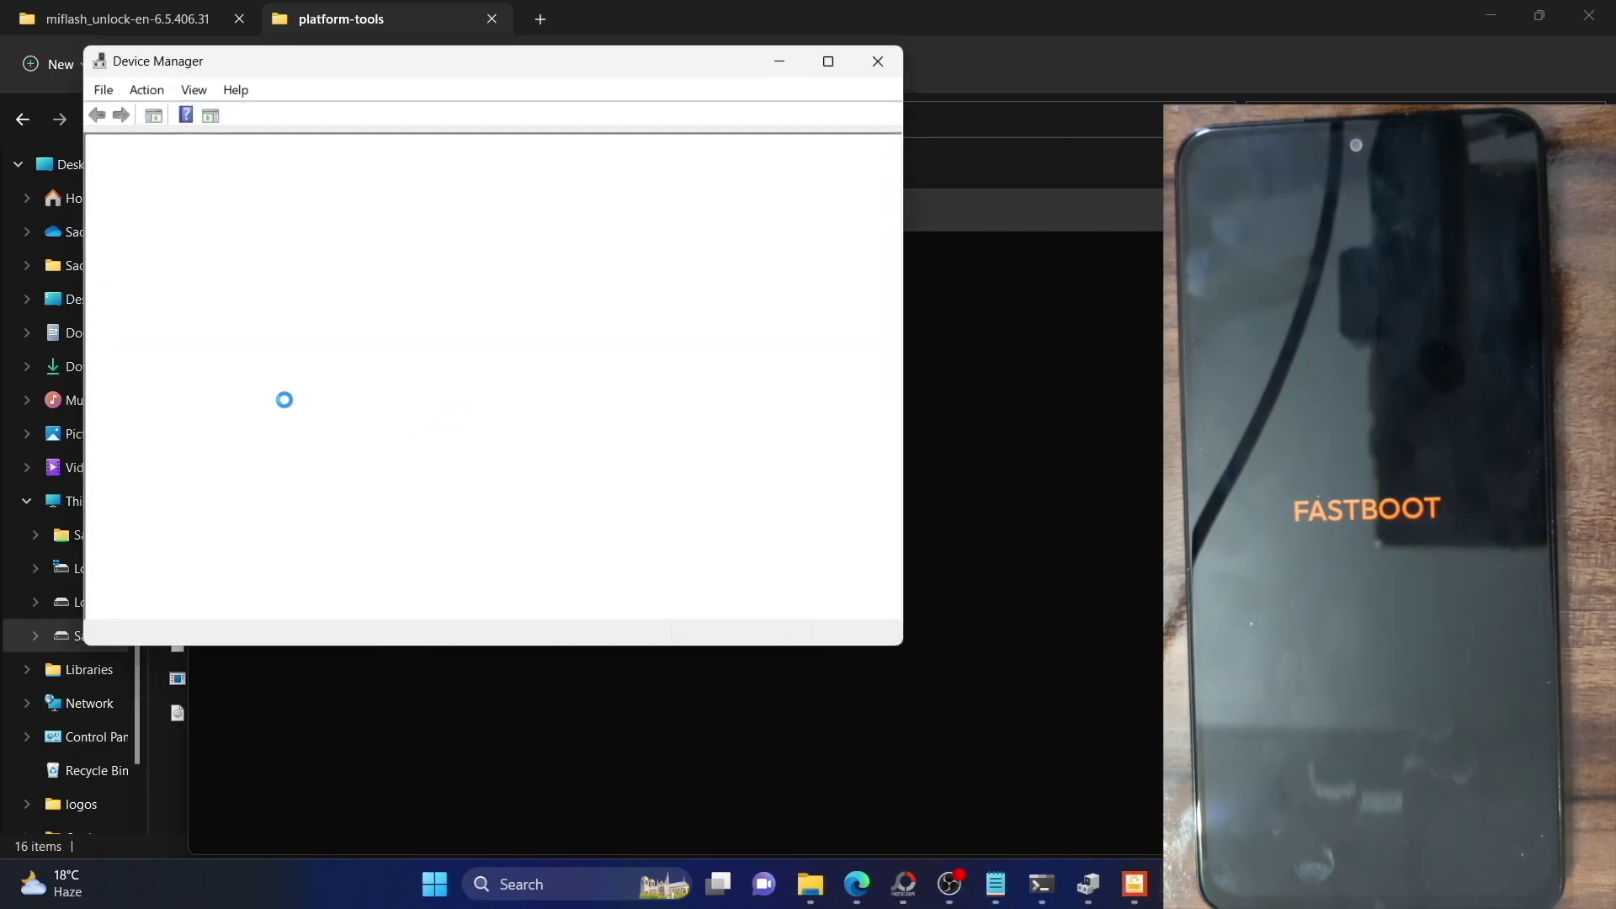
left_click(118, 165)
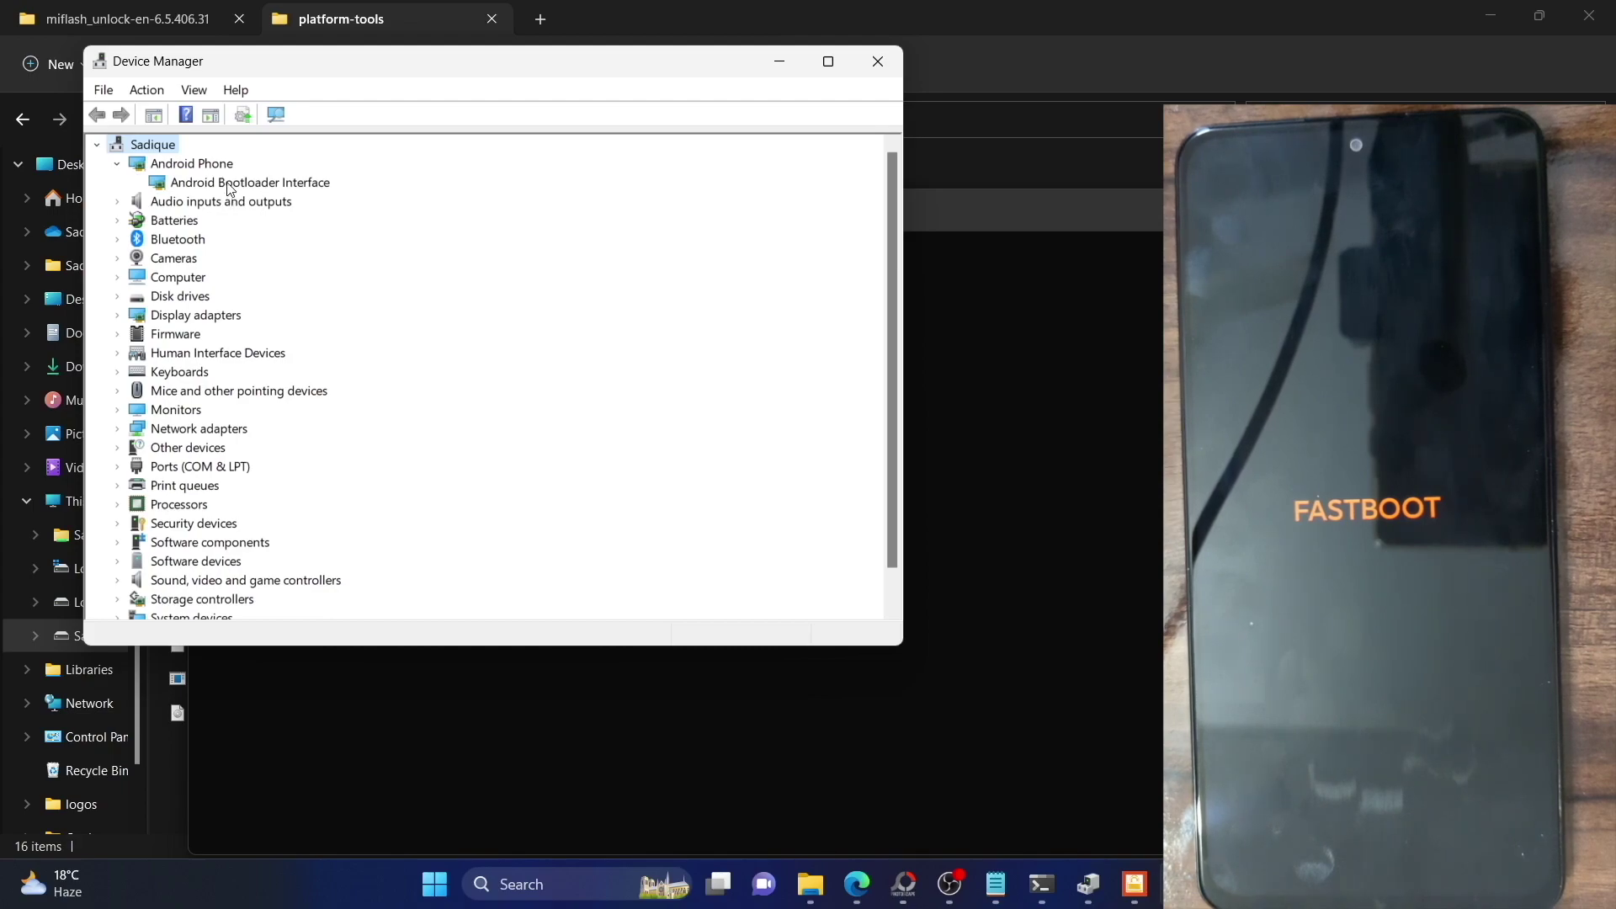
left_click(230, 186)
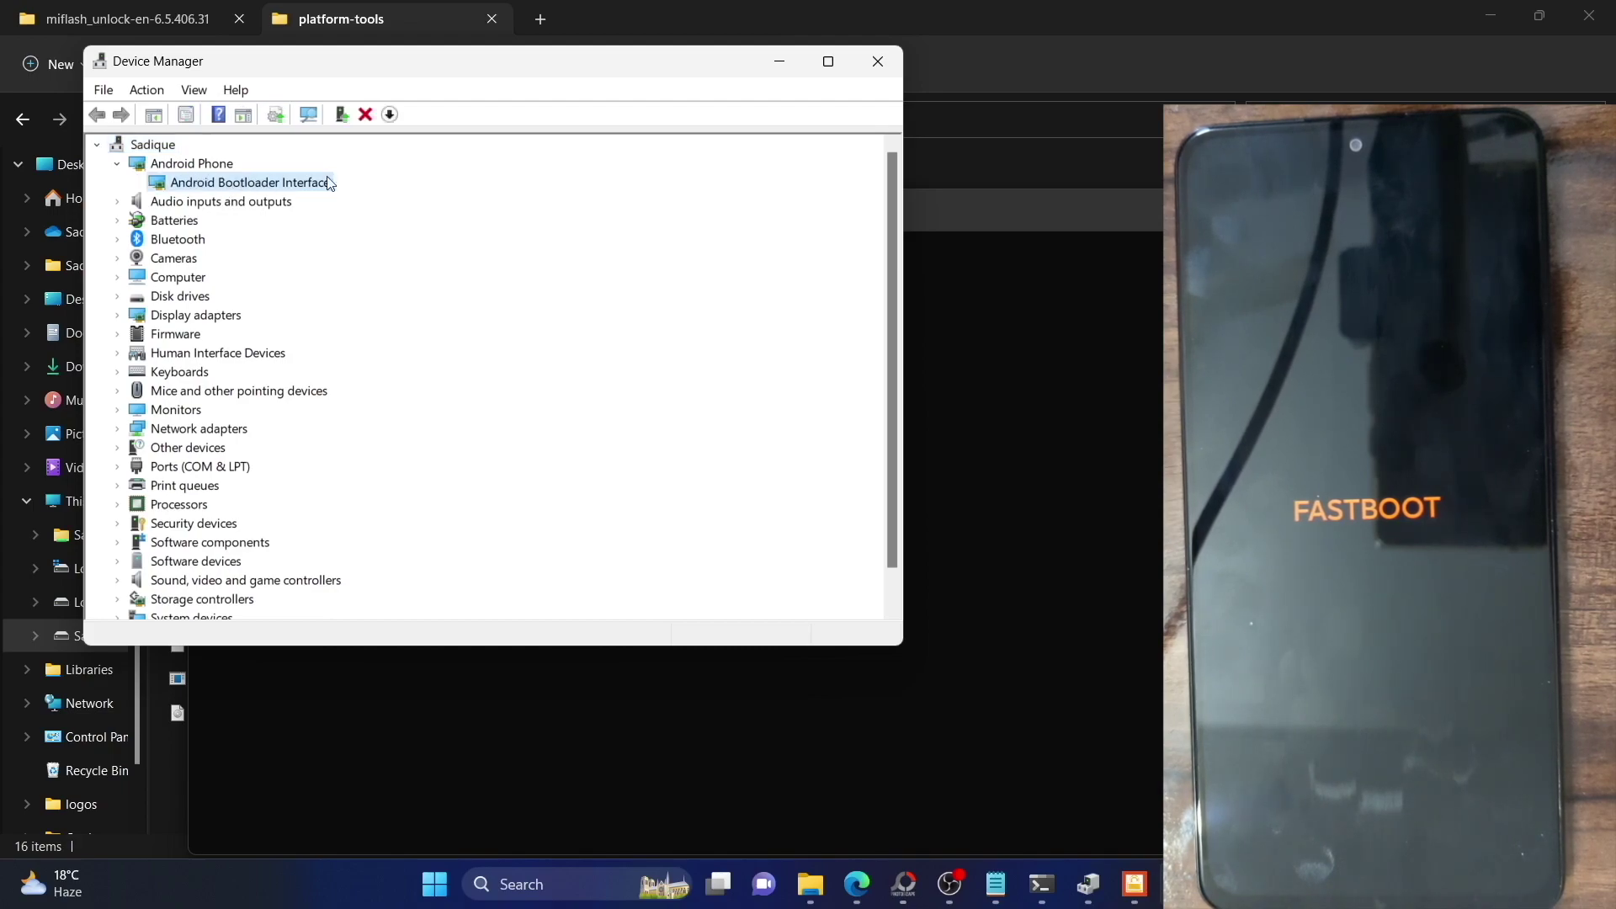
left_click(779, 62)
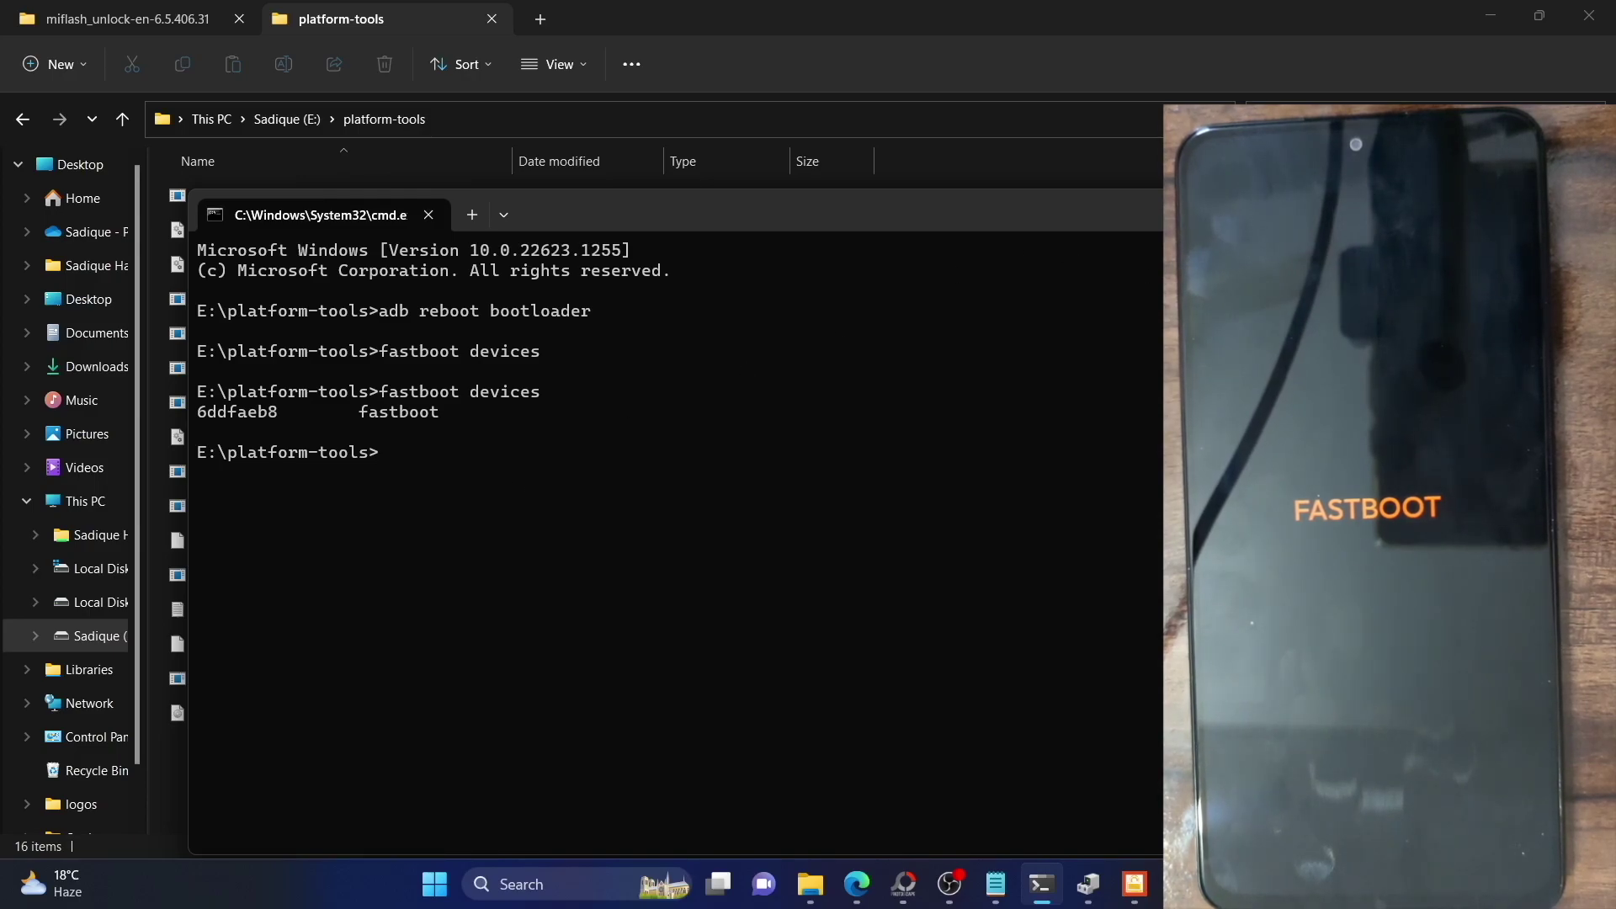
- Run Unlock in Mi Unlock and accept both warnings; it fails with a 144-hour wait
left_click(1041, 884)
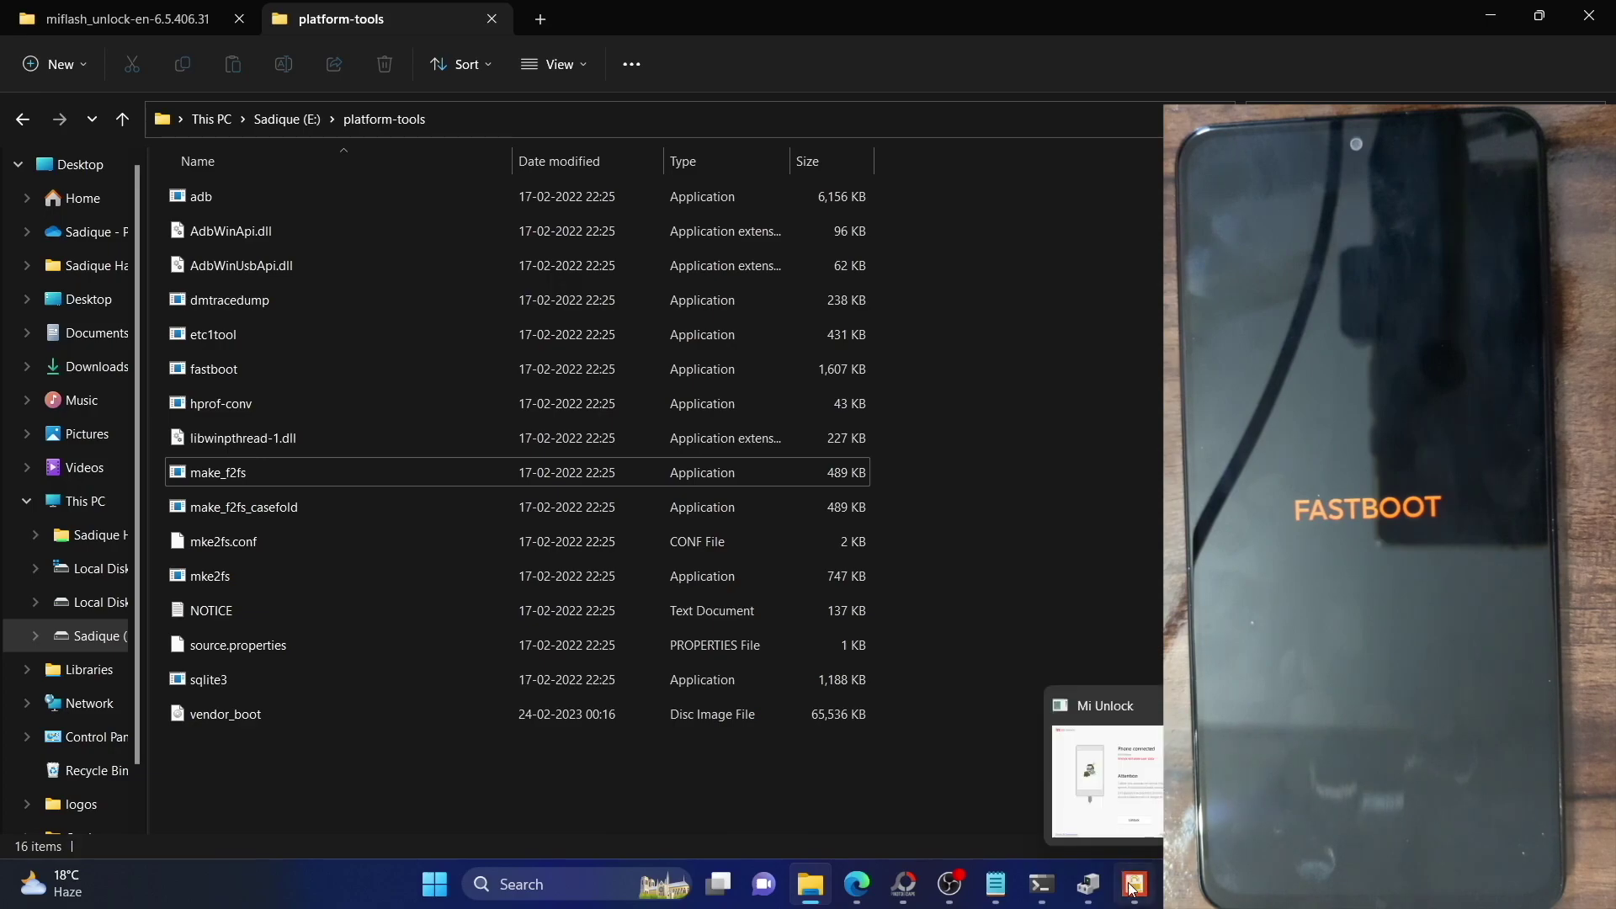
left_click(1048, 828)
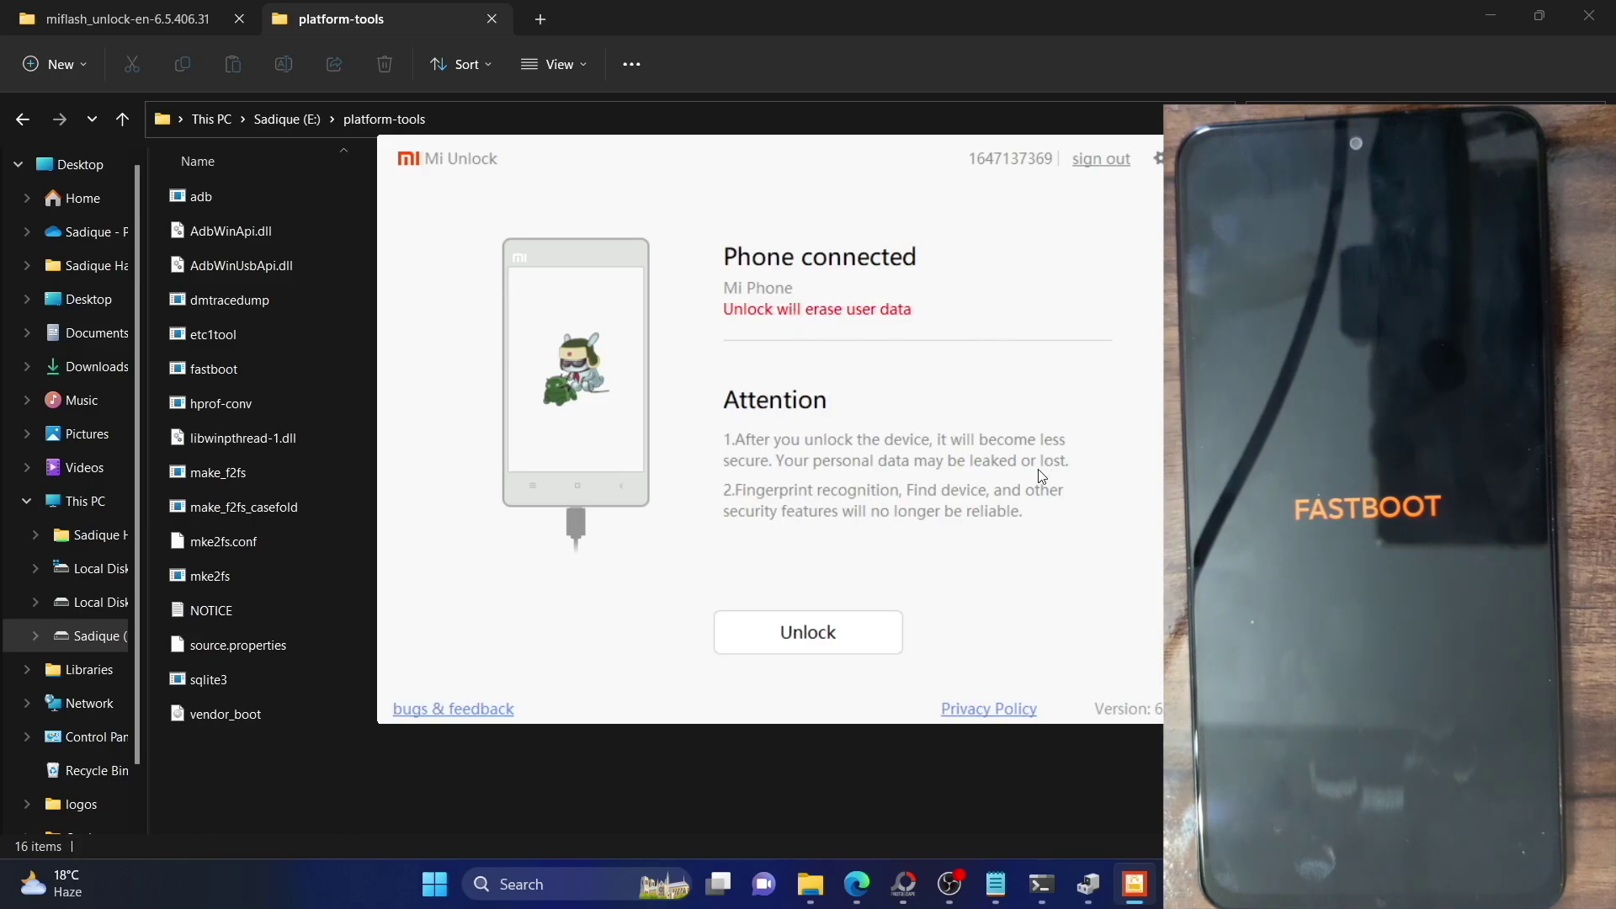
left_click(777, 625)
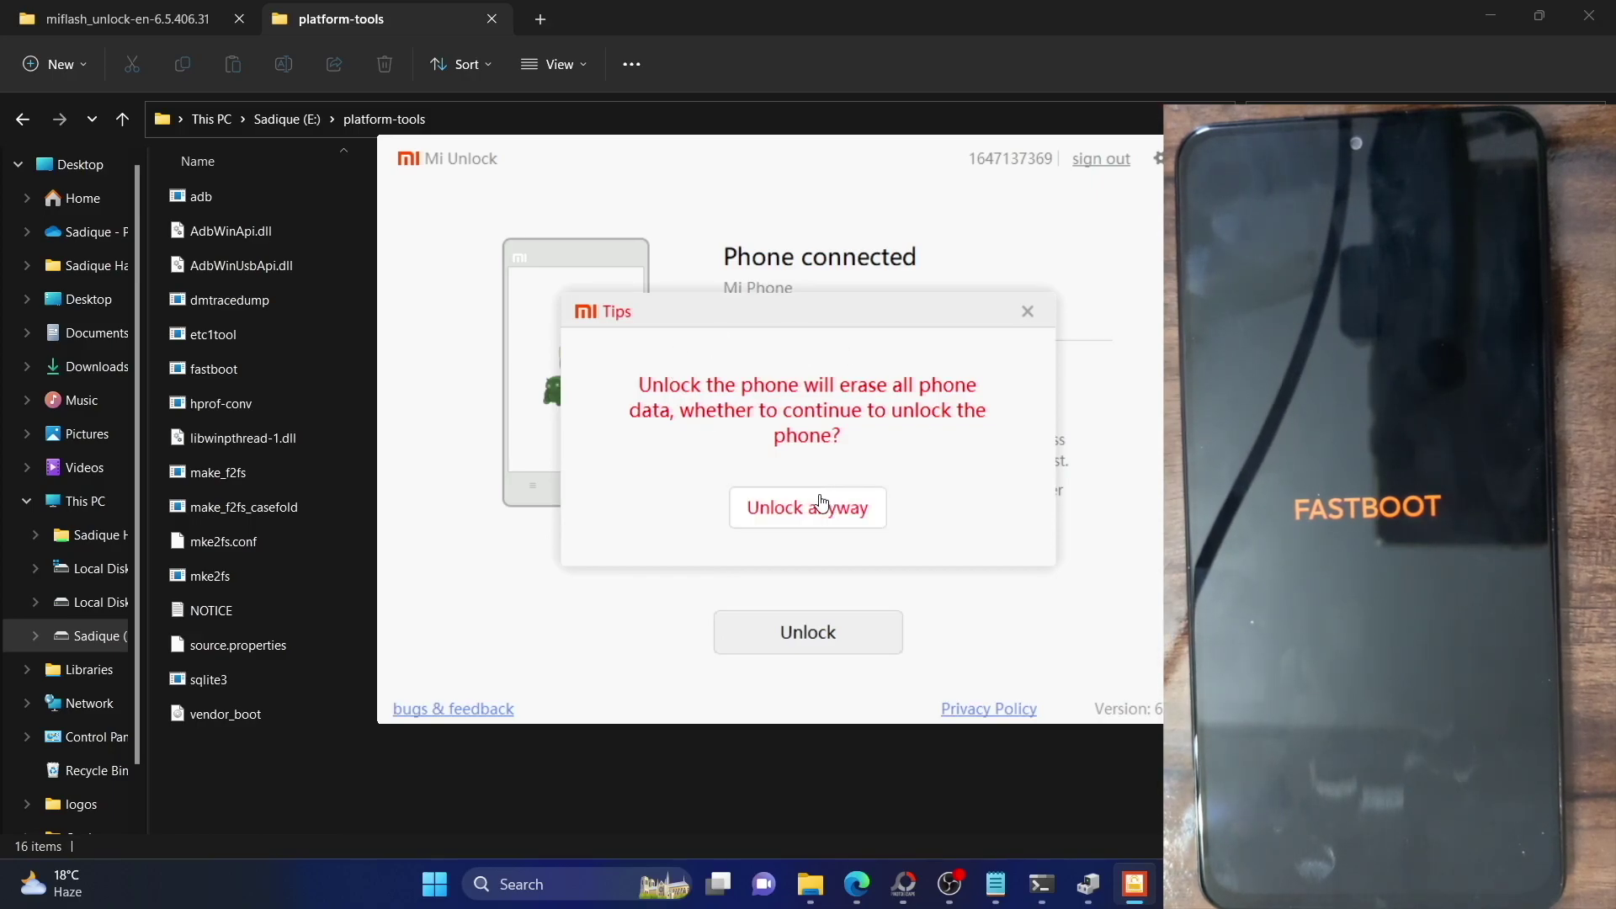
left_click(808, 508)
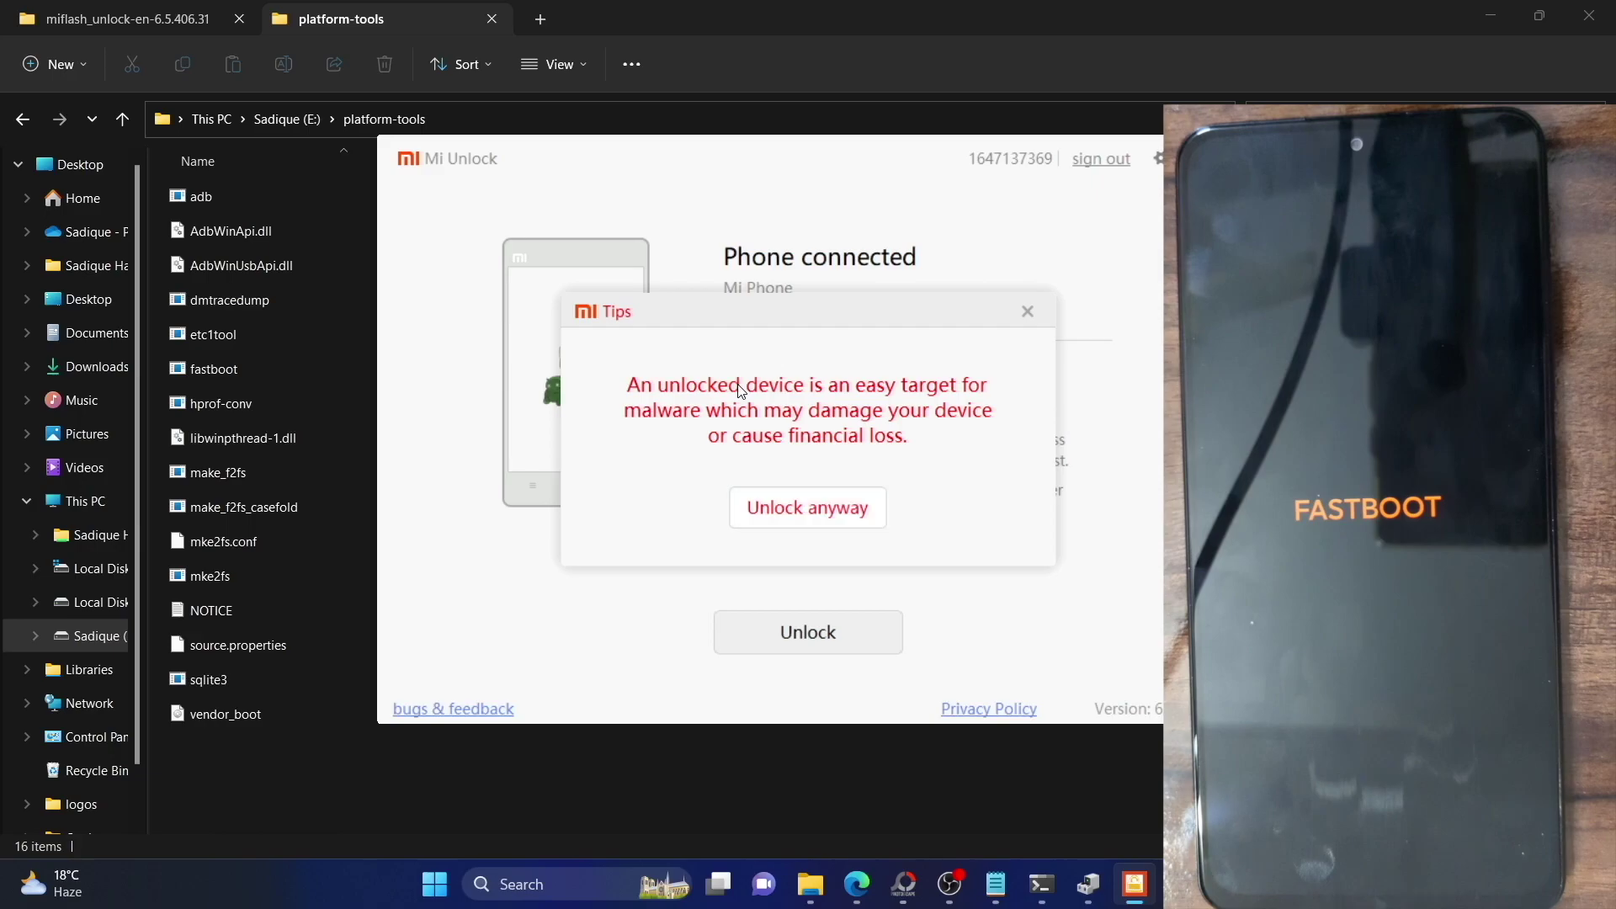
left_click(808, 506)
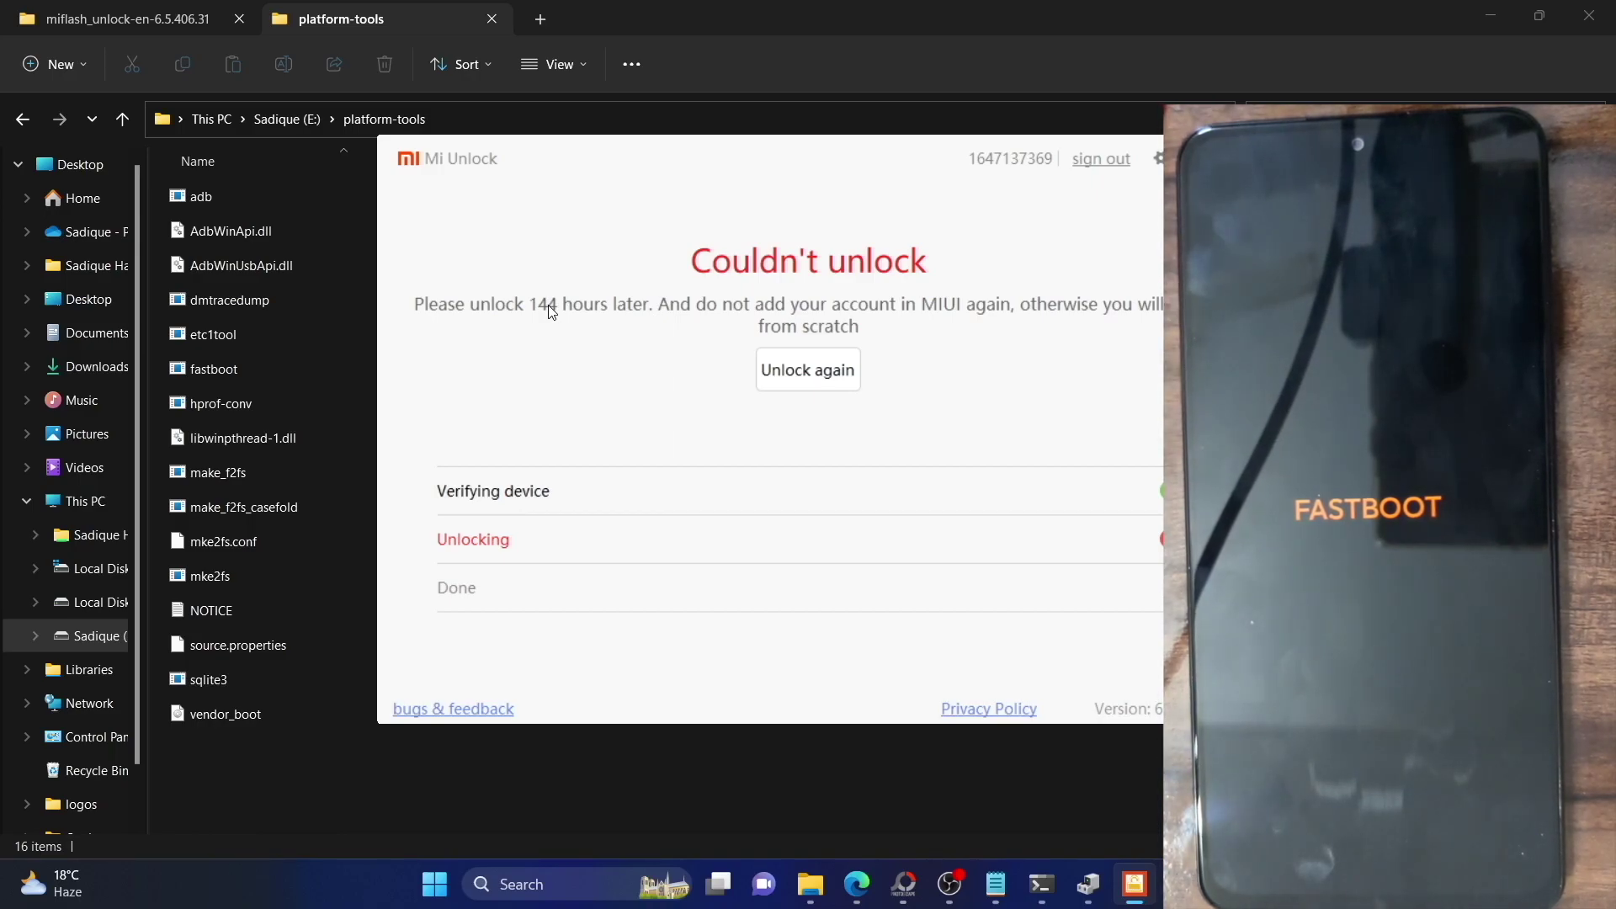
left_click(857, 884)
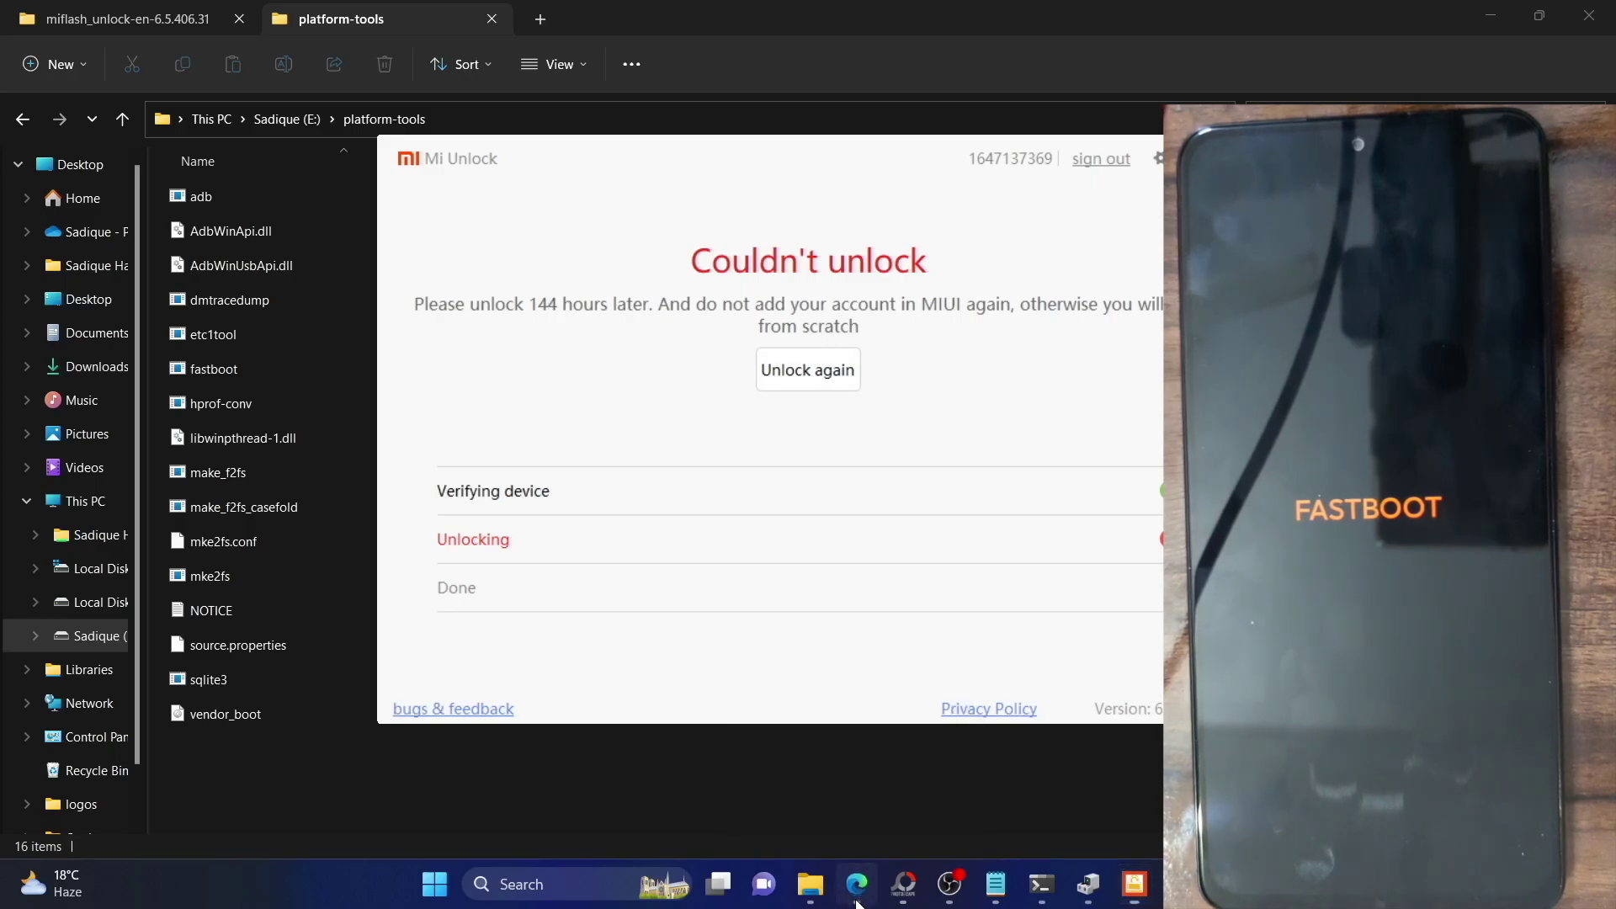
- Read the droidwin Xiaomi bootloader guide's Mi Unlock steps and waiting period, comparing with Mi Unlock
left_click(202, 19)
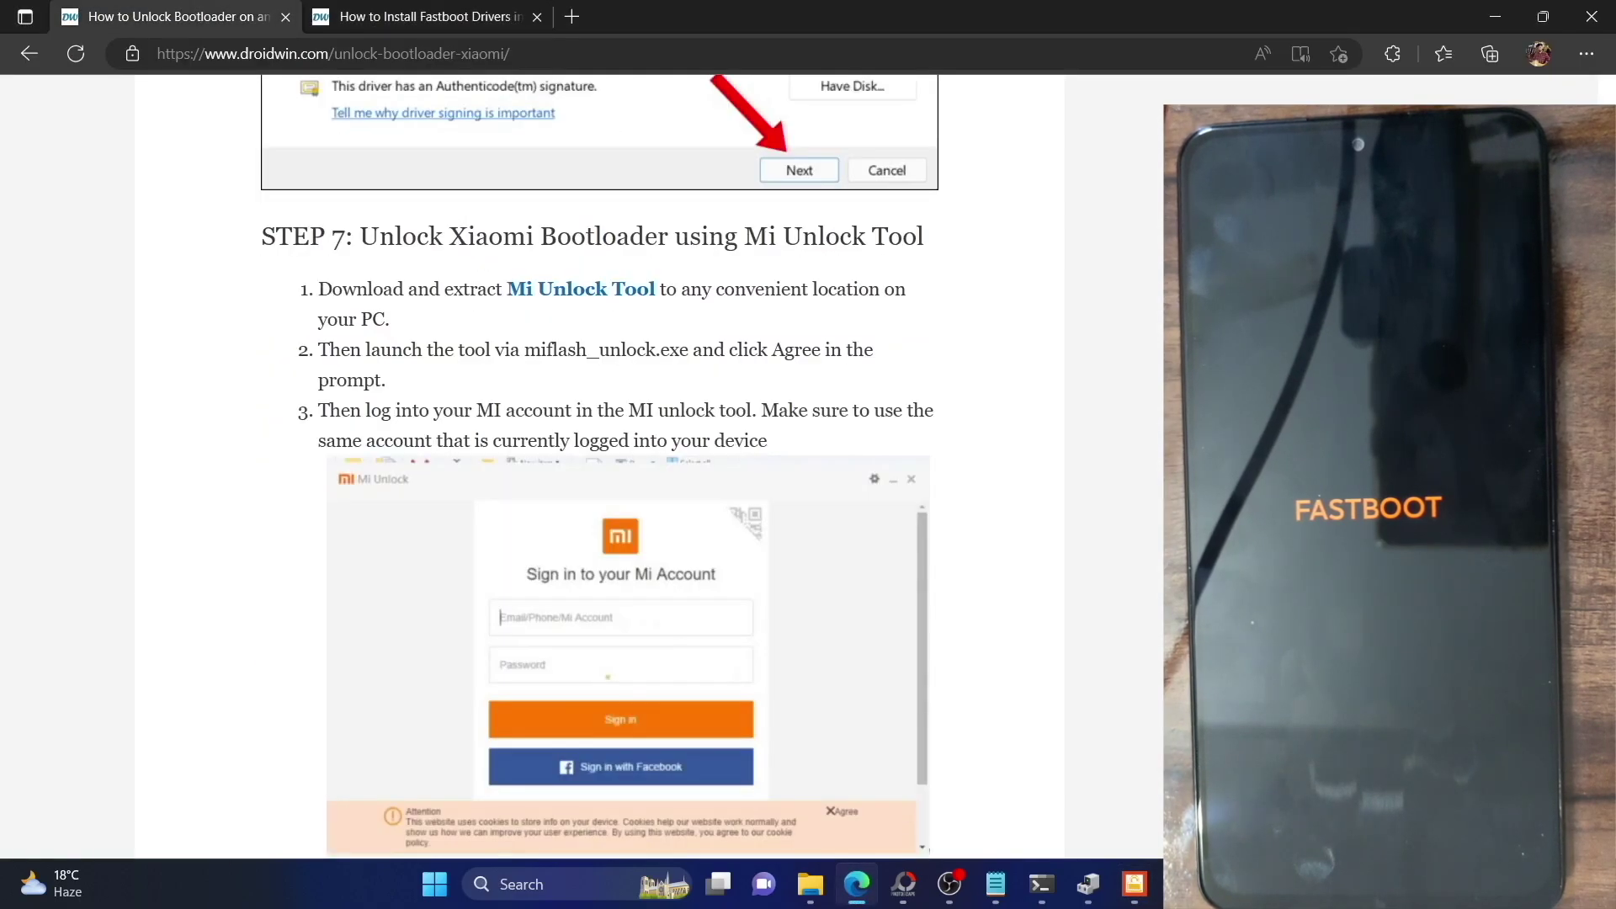
scroll(334, 432, "down", 10)
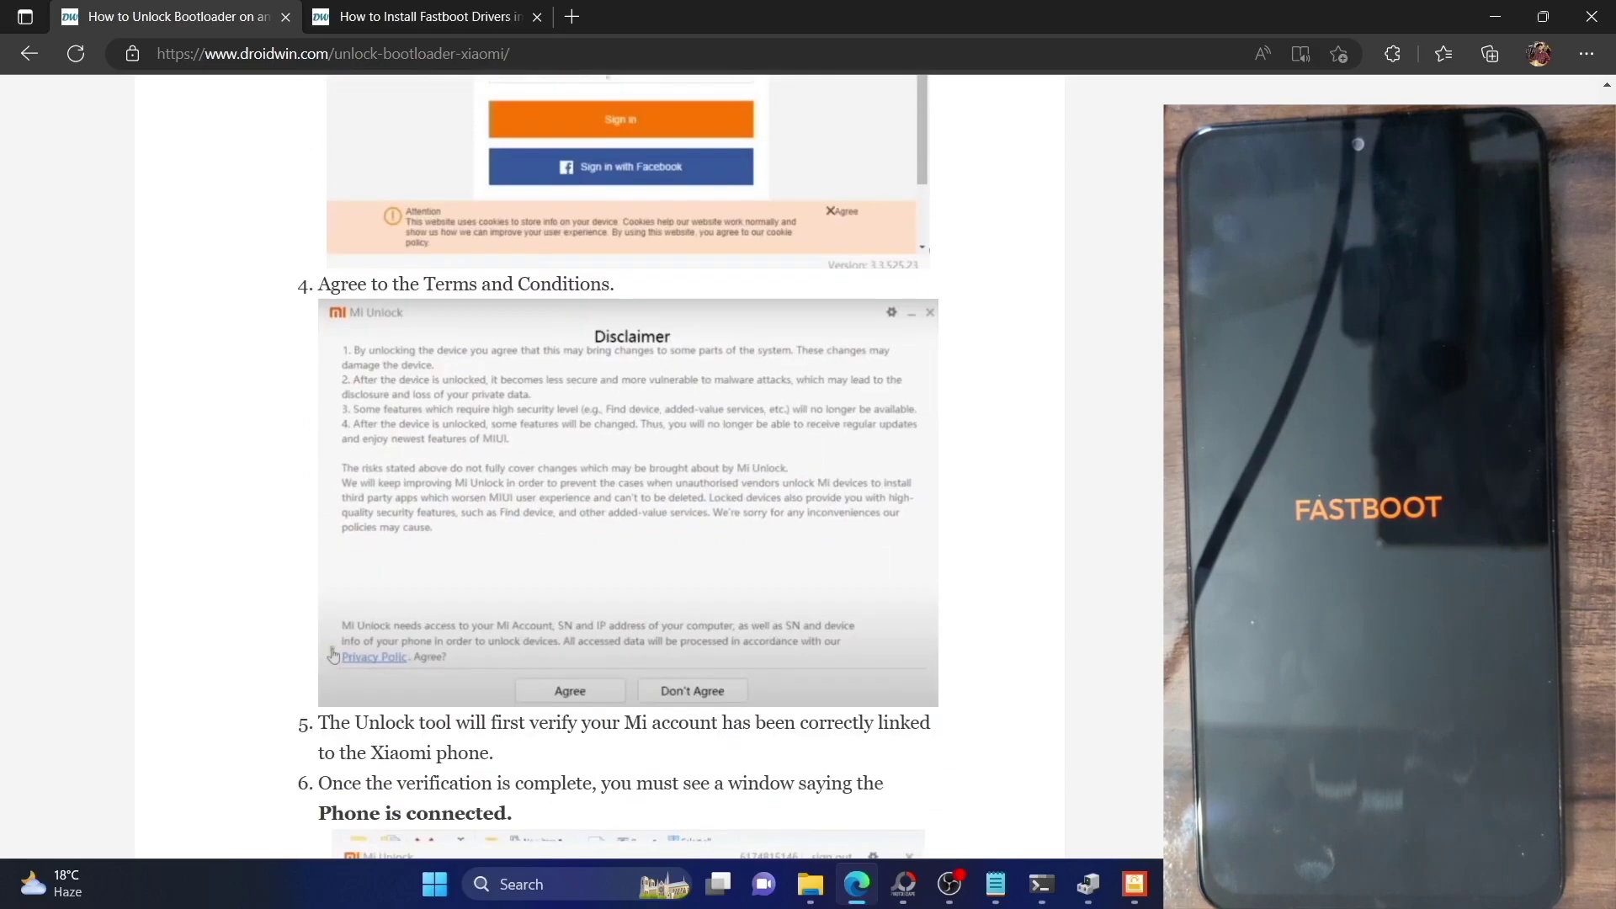
scroll(333, 432, "down", 13)
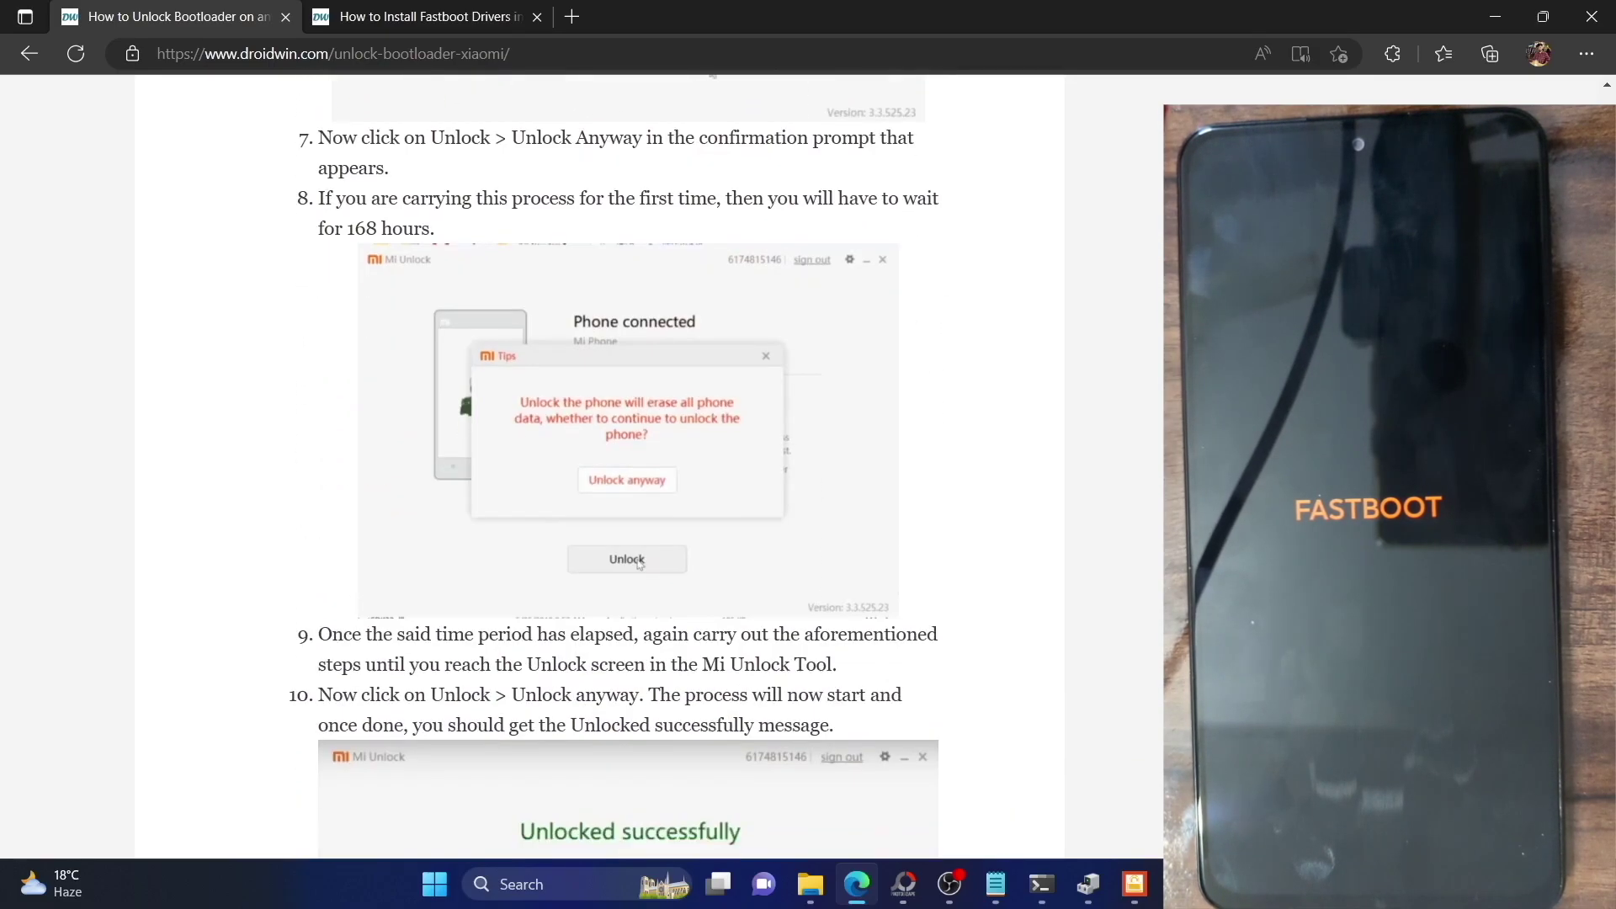
scroll(509, 360, "down", 2)
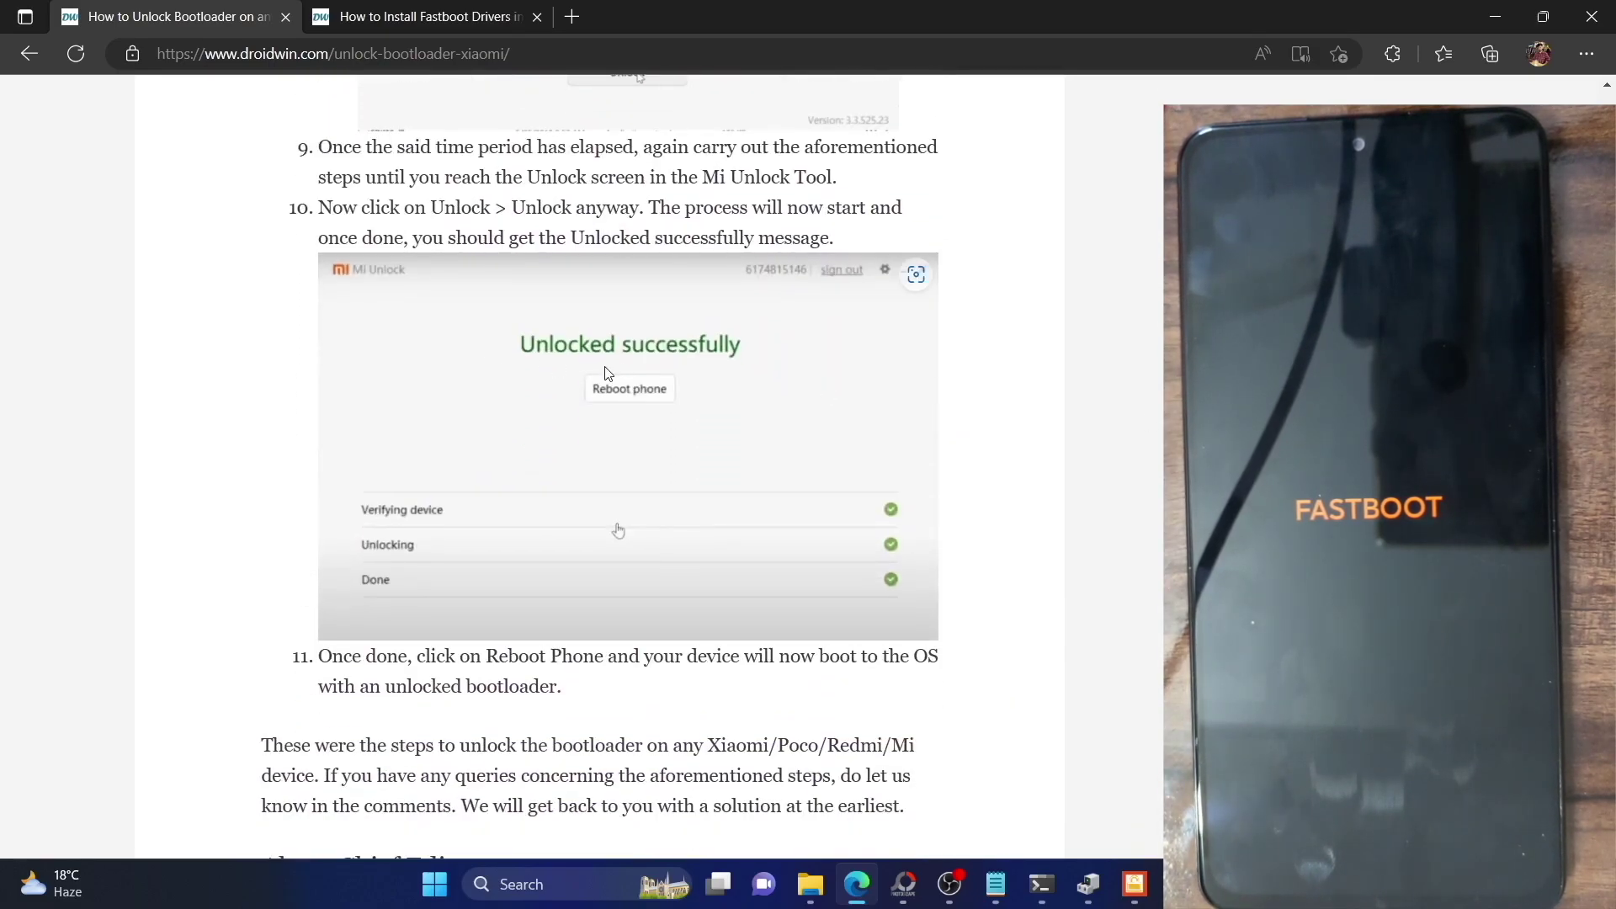
scroll(760, 362, "up", 5)
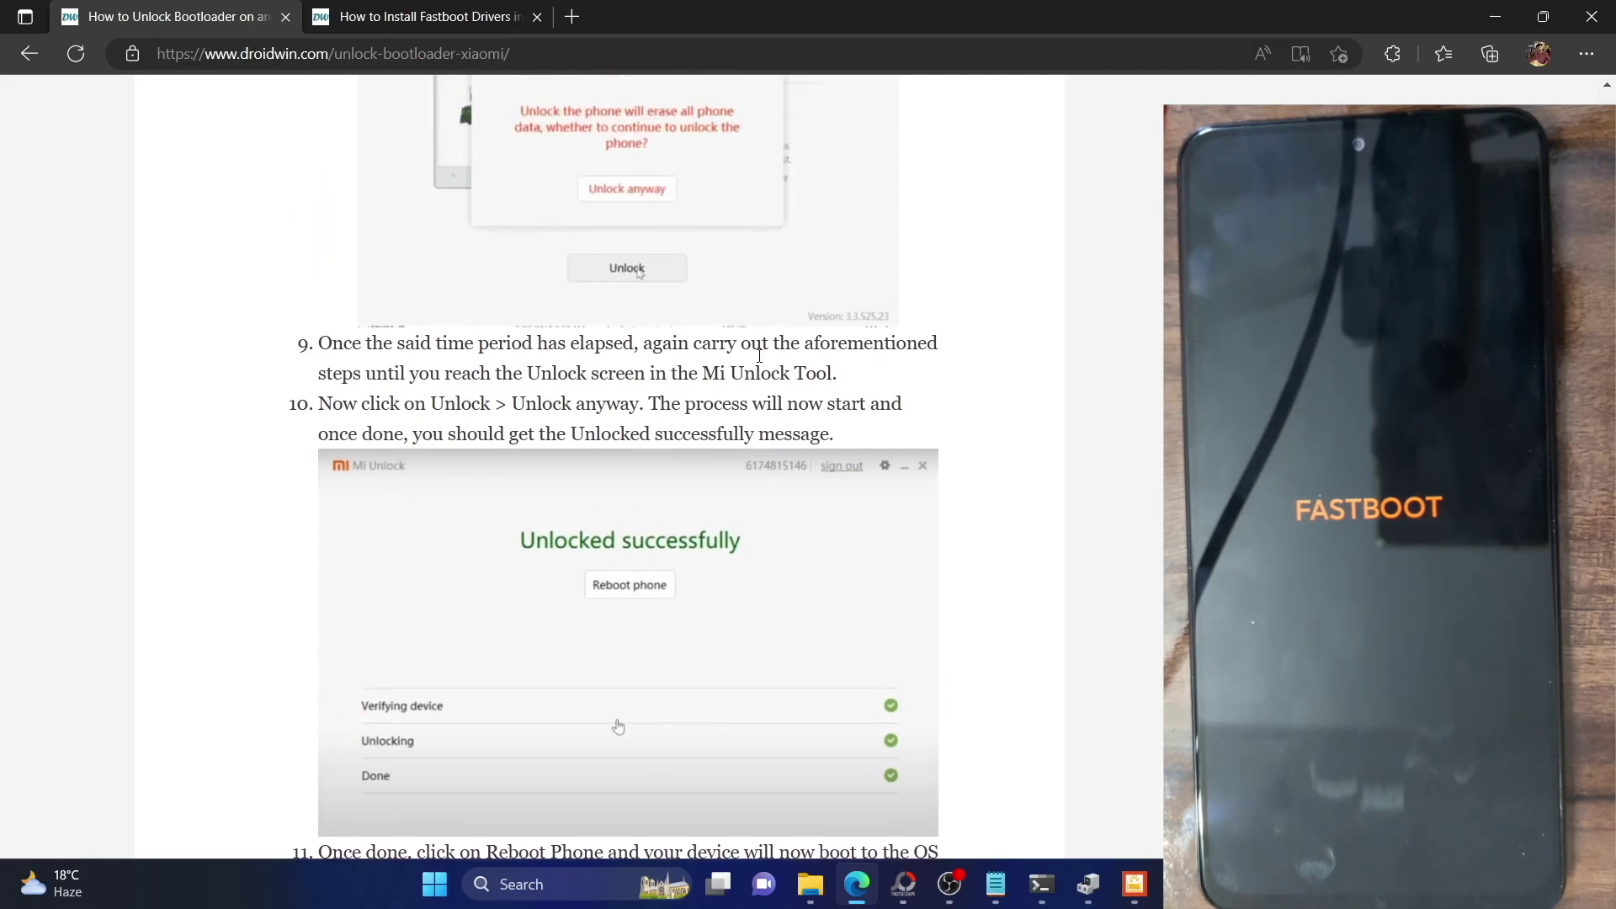
left_click(1495, 16)
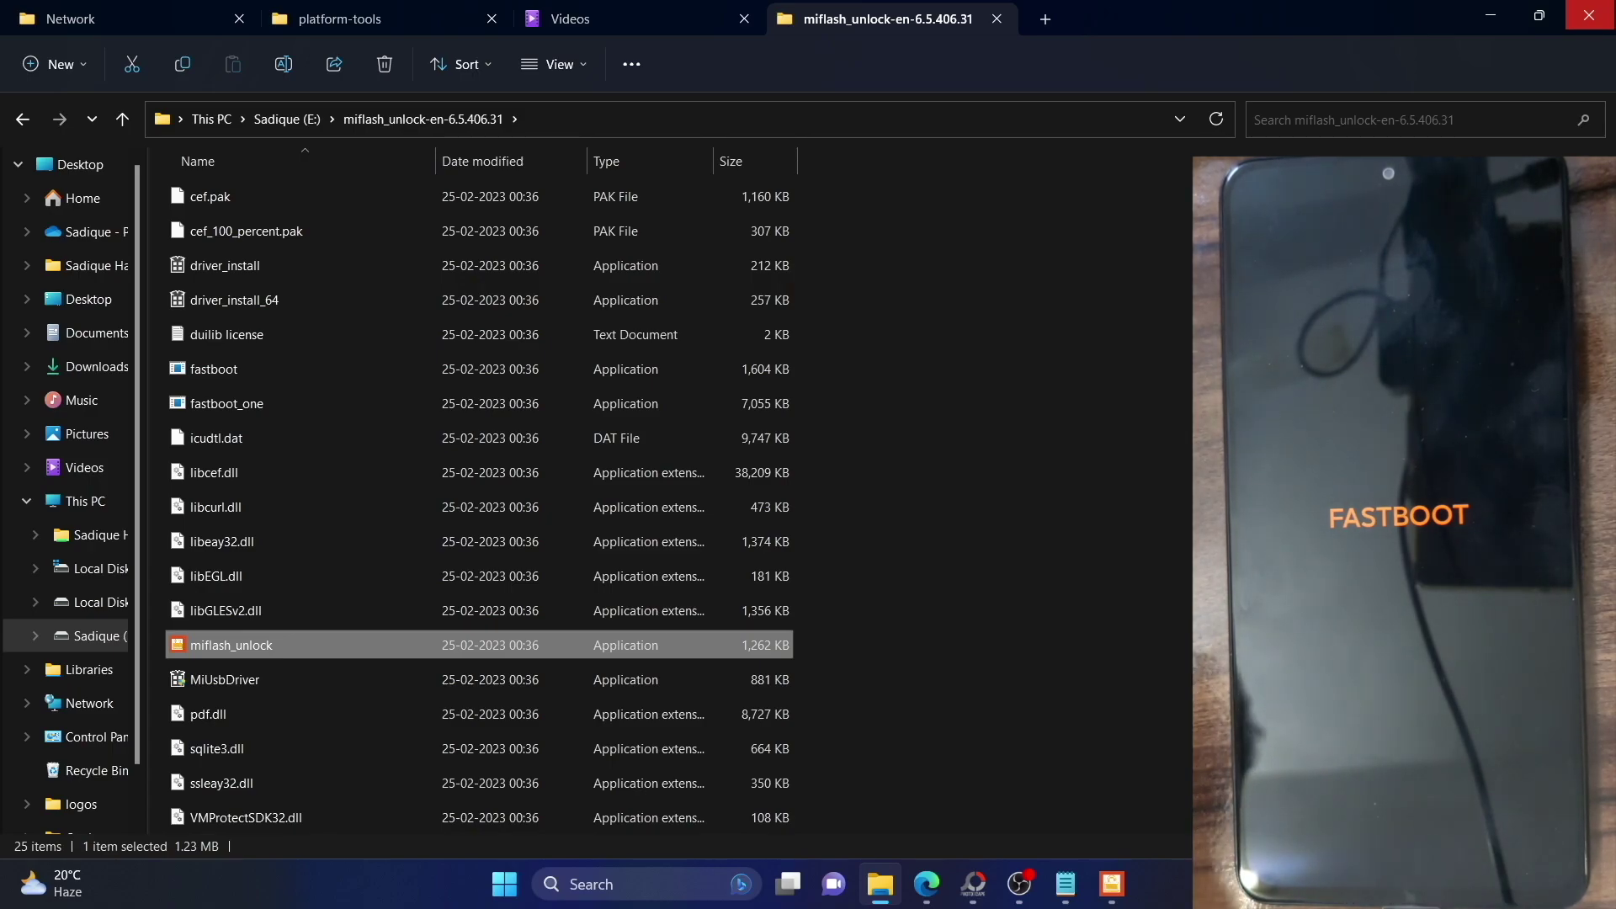
left_click(1120, 897)
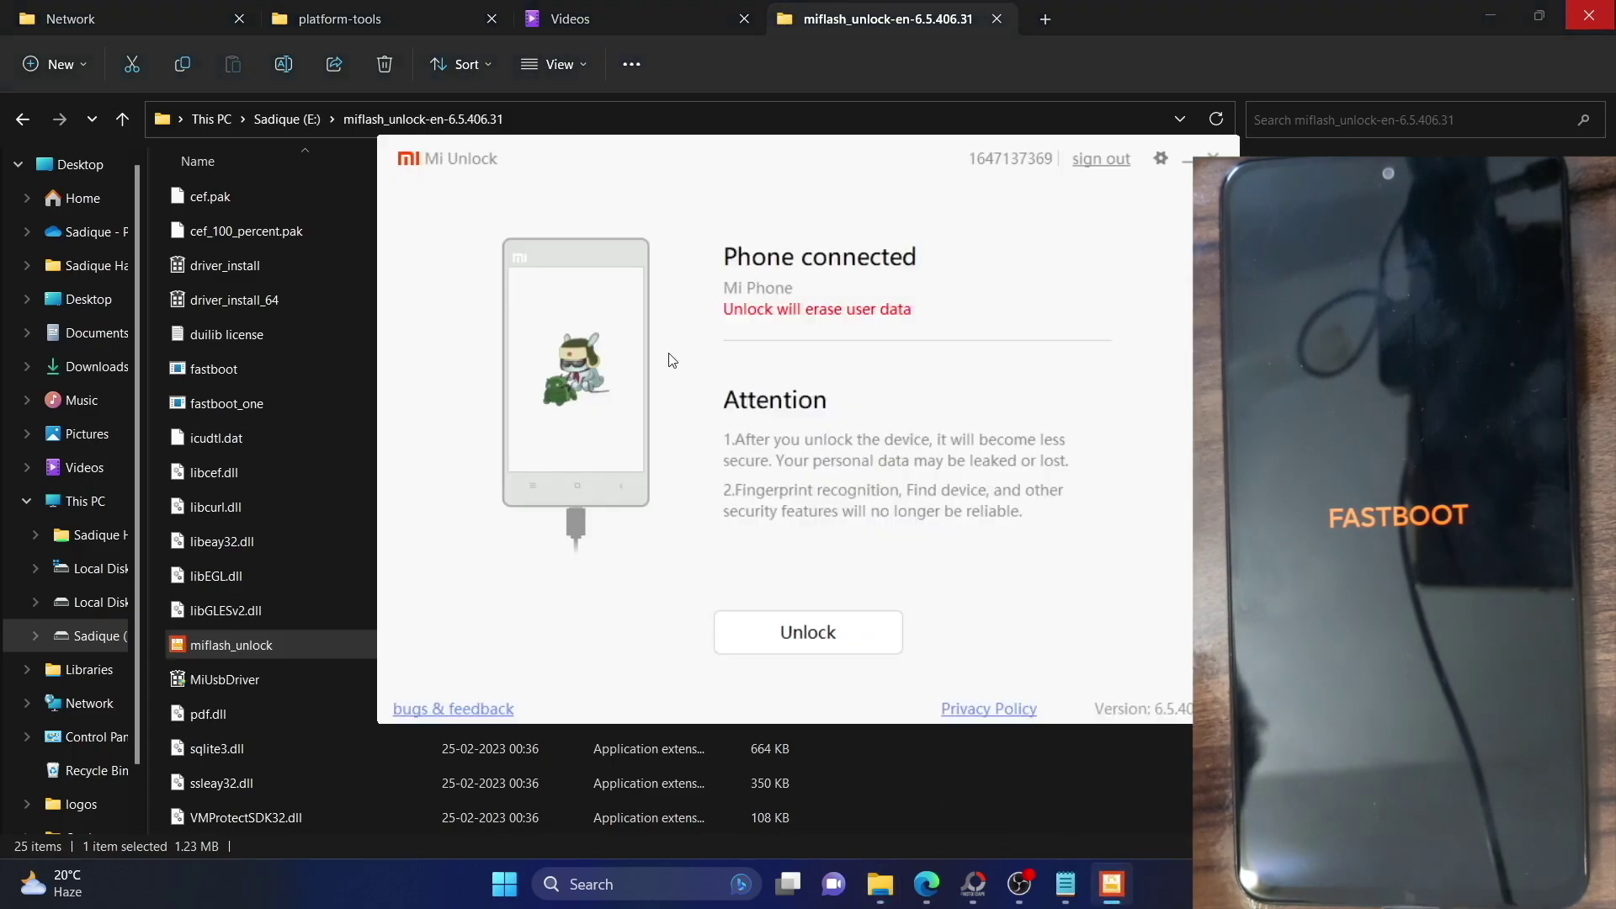
left_click(924, 885)
scroll(635, 374, "up", 8)
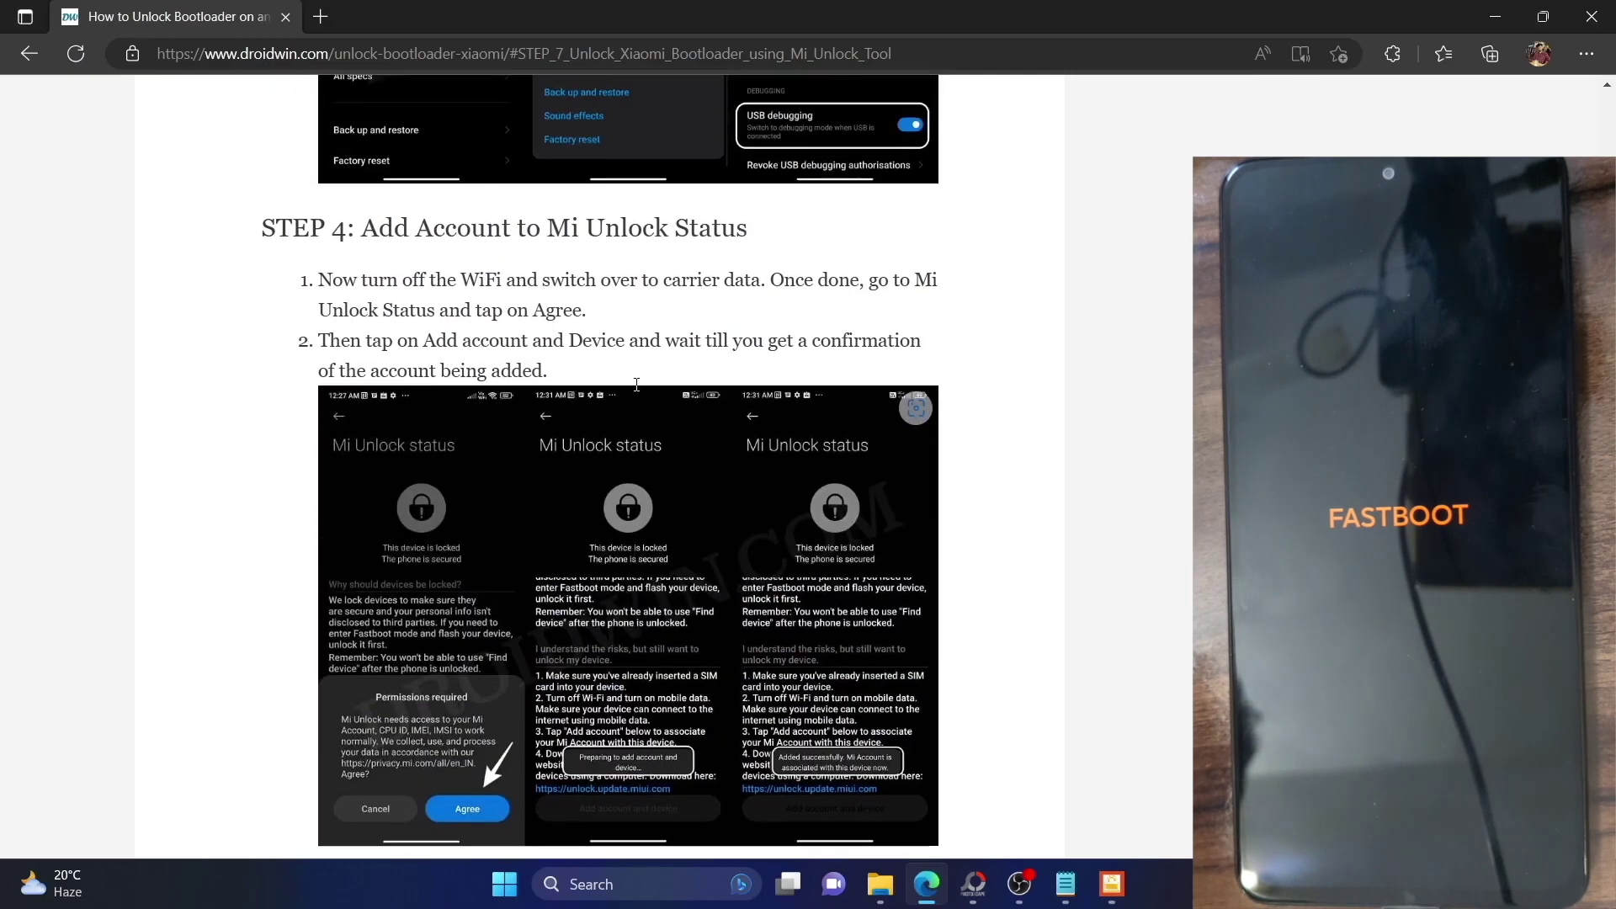
- Select the adb reboot bootloader command in the guide's Step 5
scroll(636, 385, "up", 9)
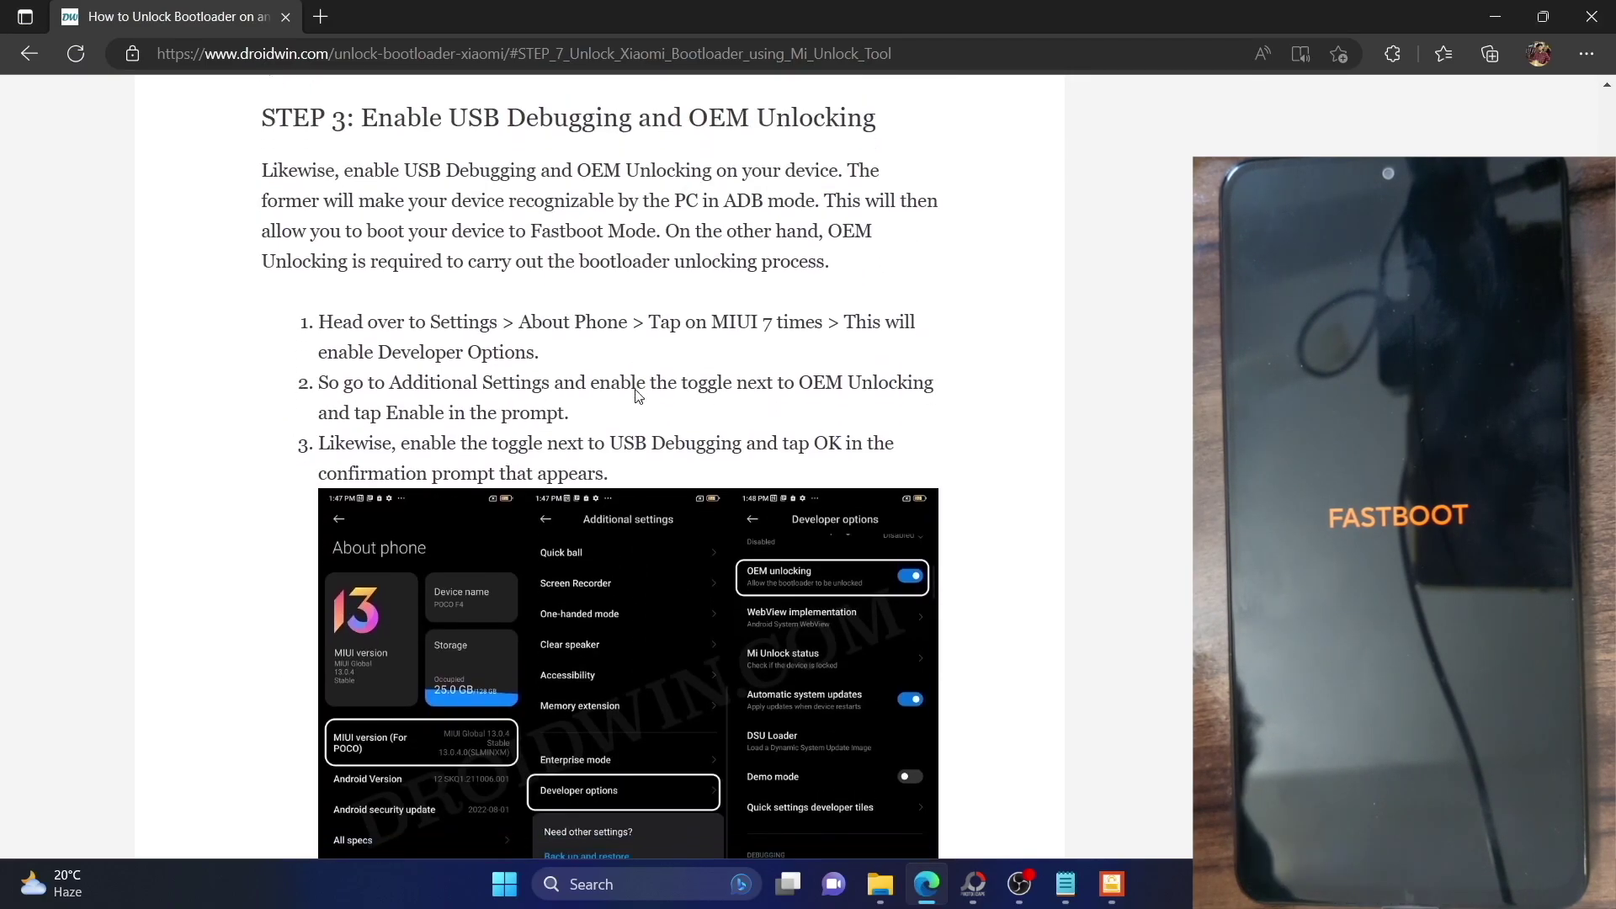
scroll(637, 396, "down", 14)
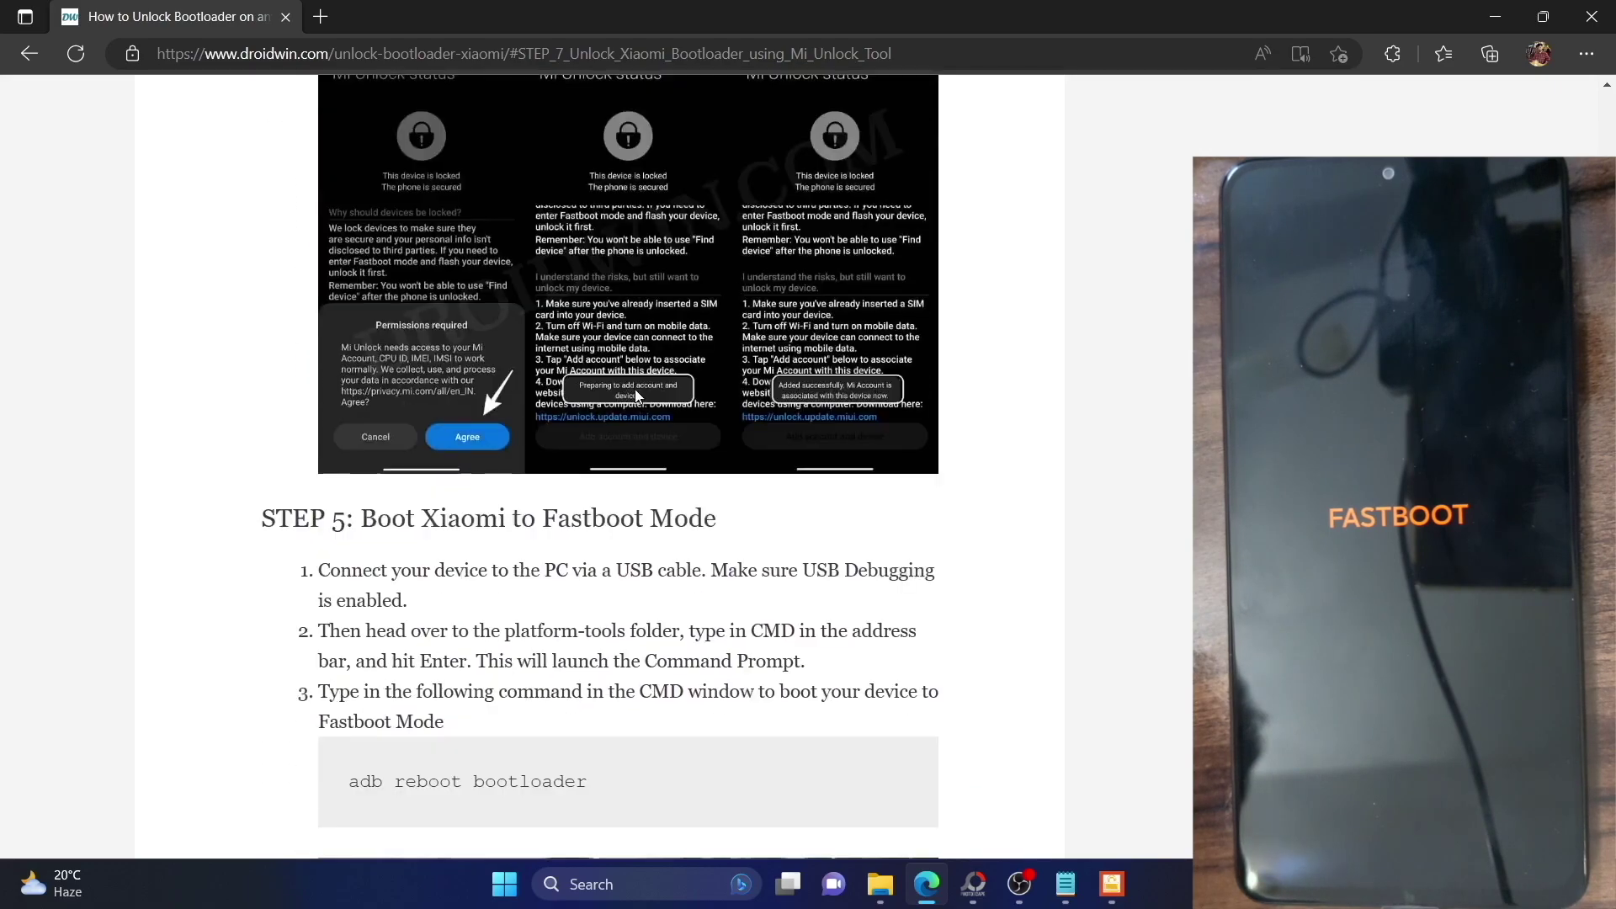
scroll(635, 389, "down", 2)
double_click(508, 613)
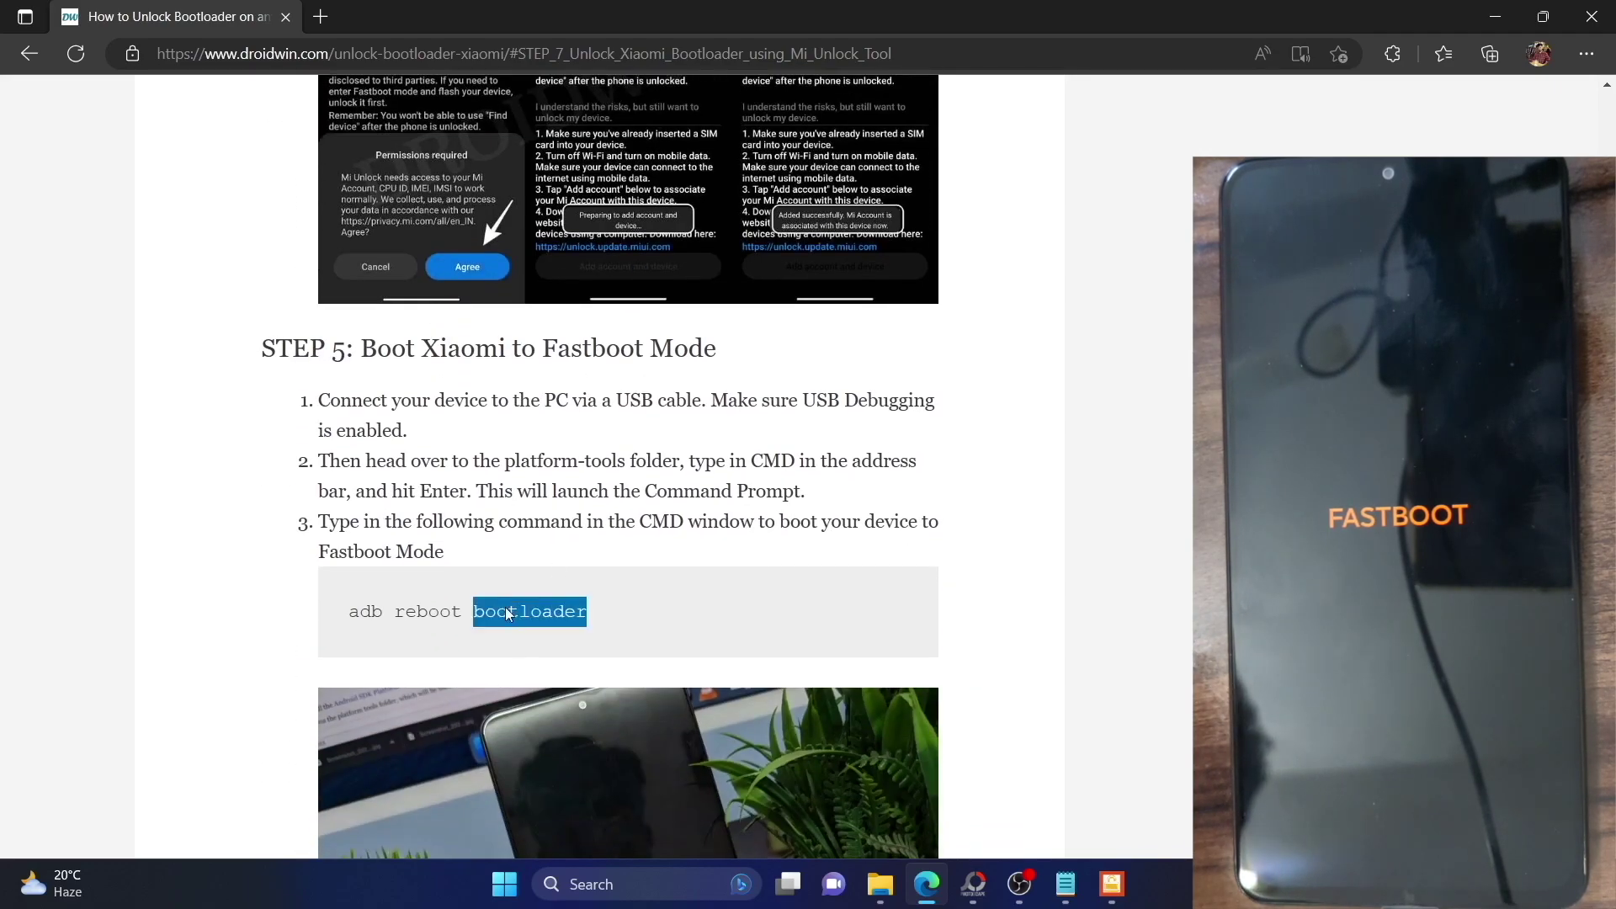
triple_click(509, 612)
scroll(505, 608, "down", 4)
mouse_move(880, 884)
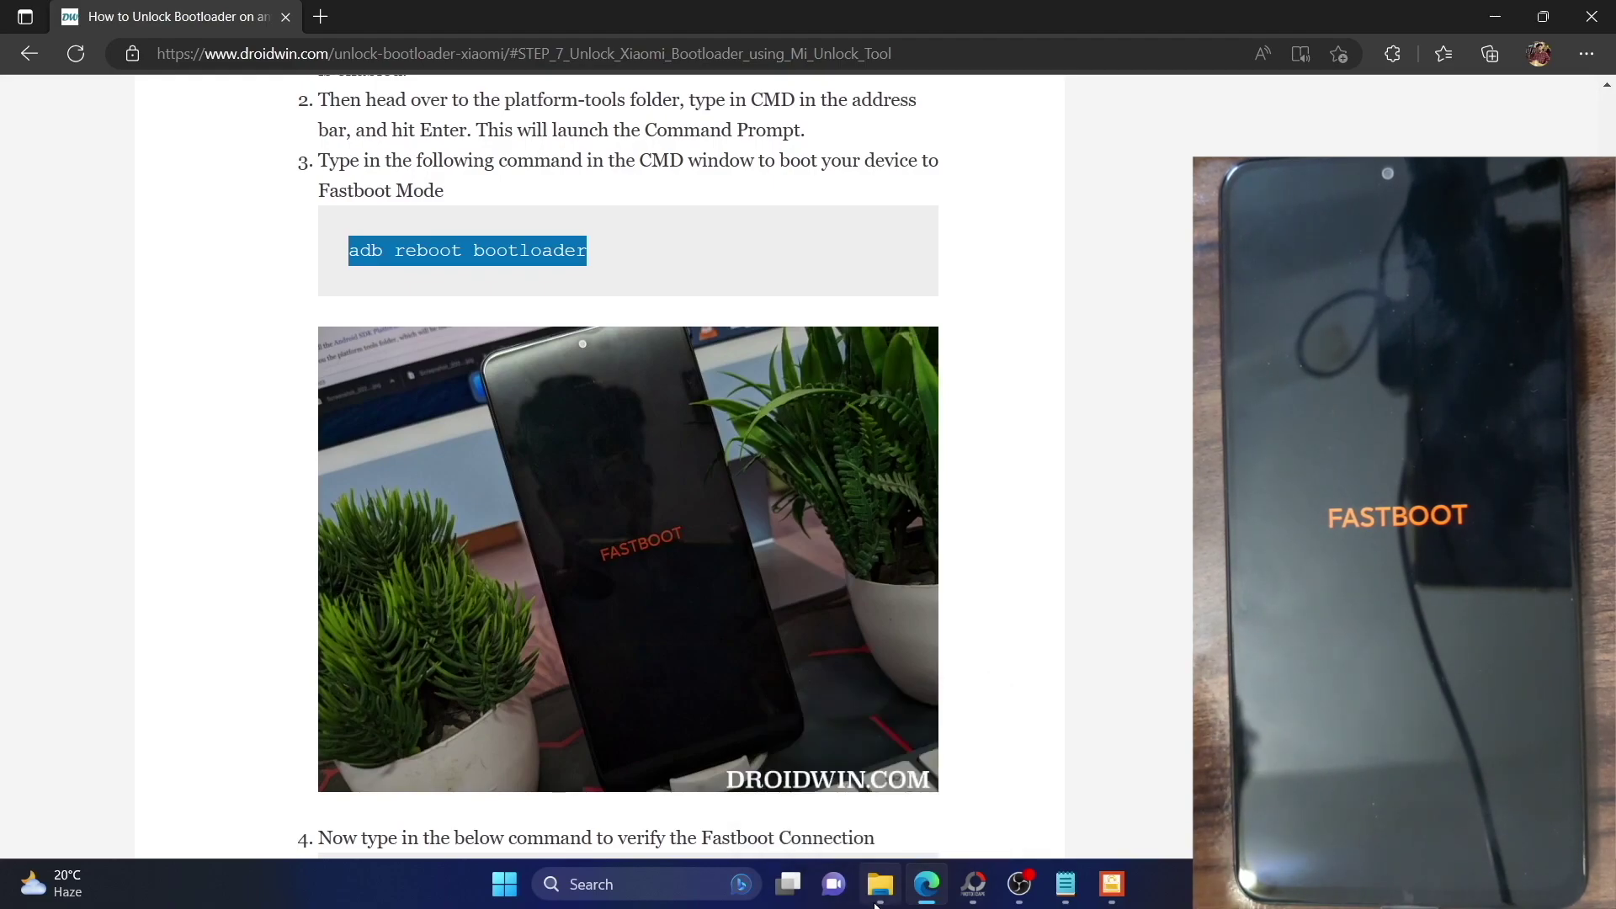
left_click(877, 899)
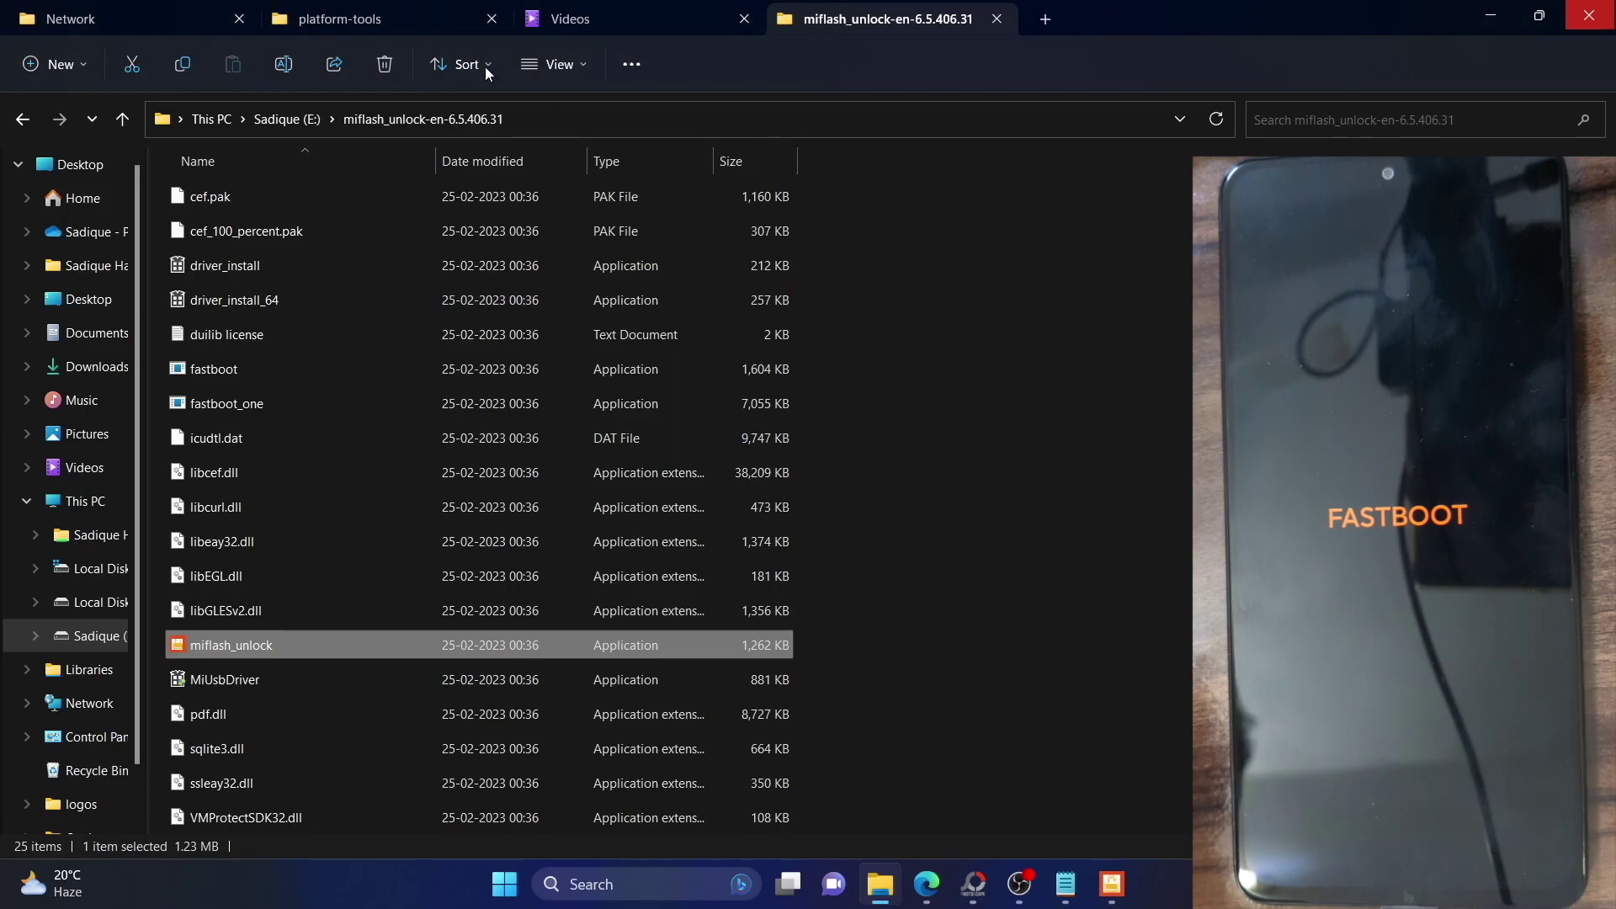
- Open a Command Prompt from the platform-tools folder's address bar
left_click(361, 18)
left_click(548, 124)
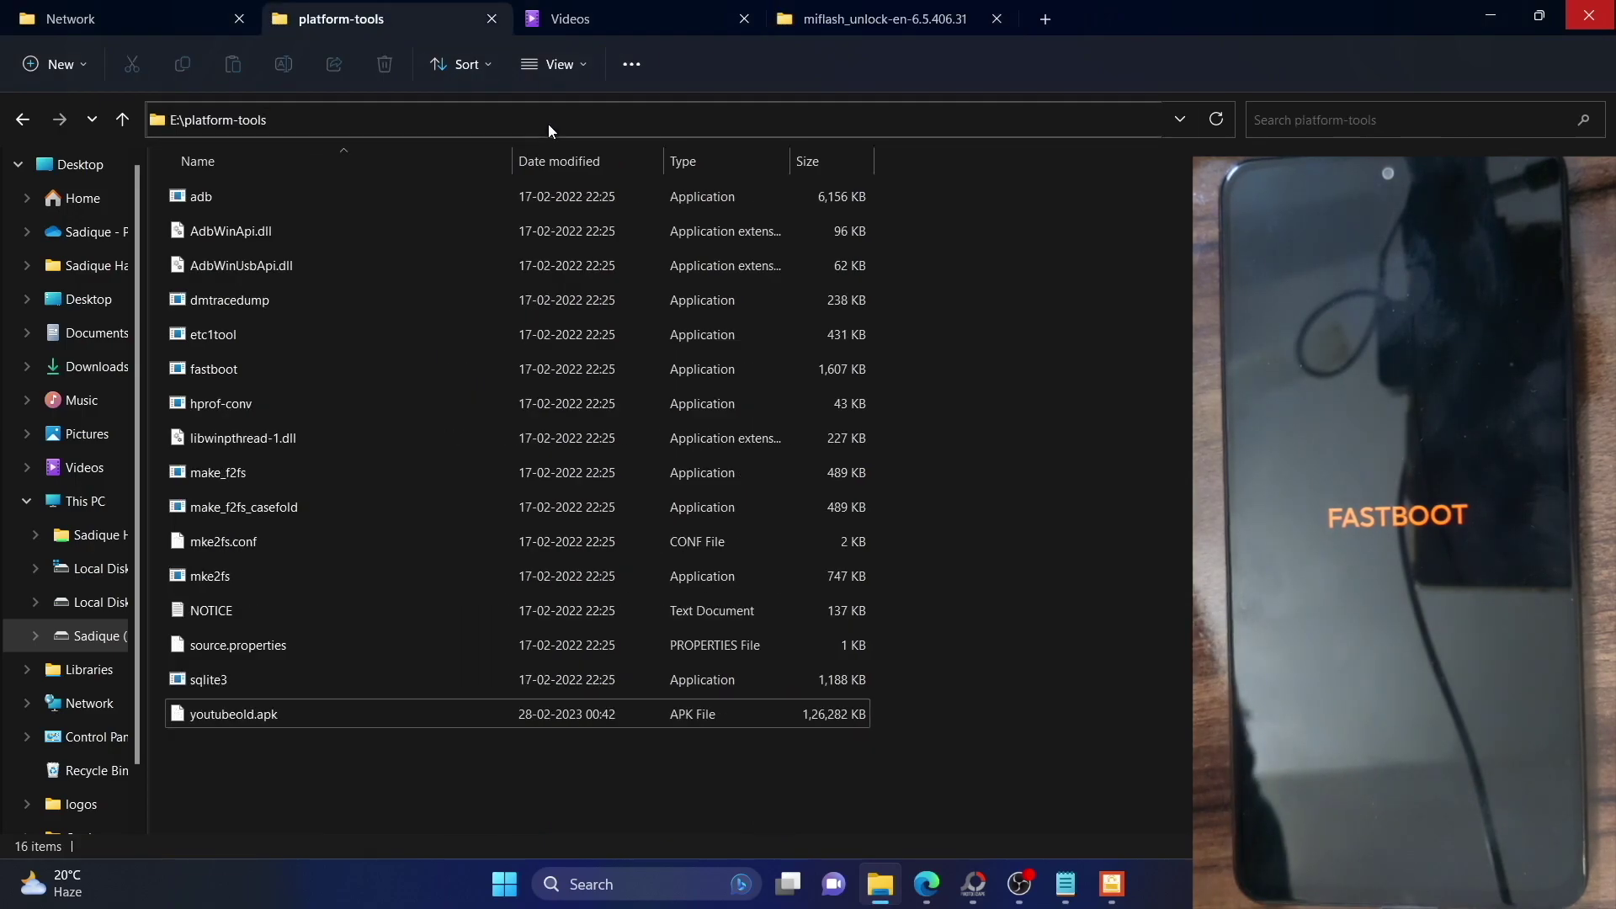
type("cmd")
key("Return")
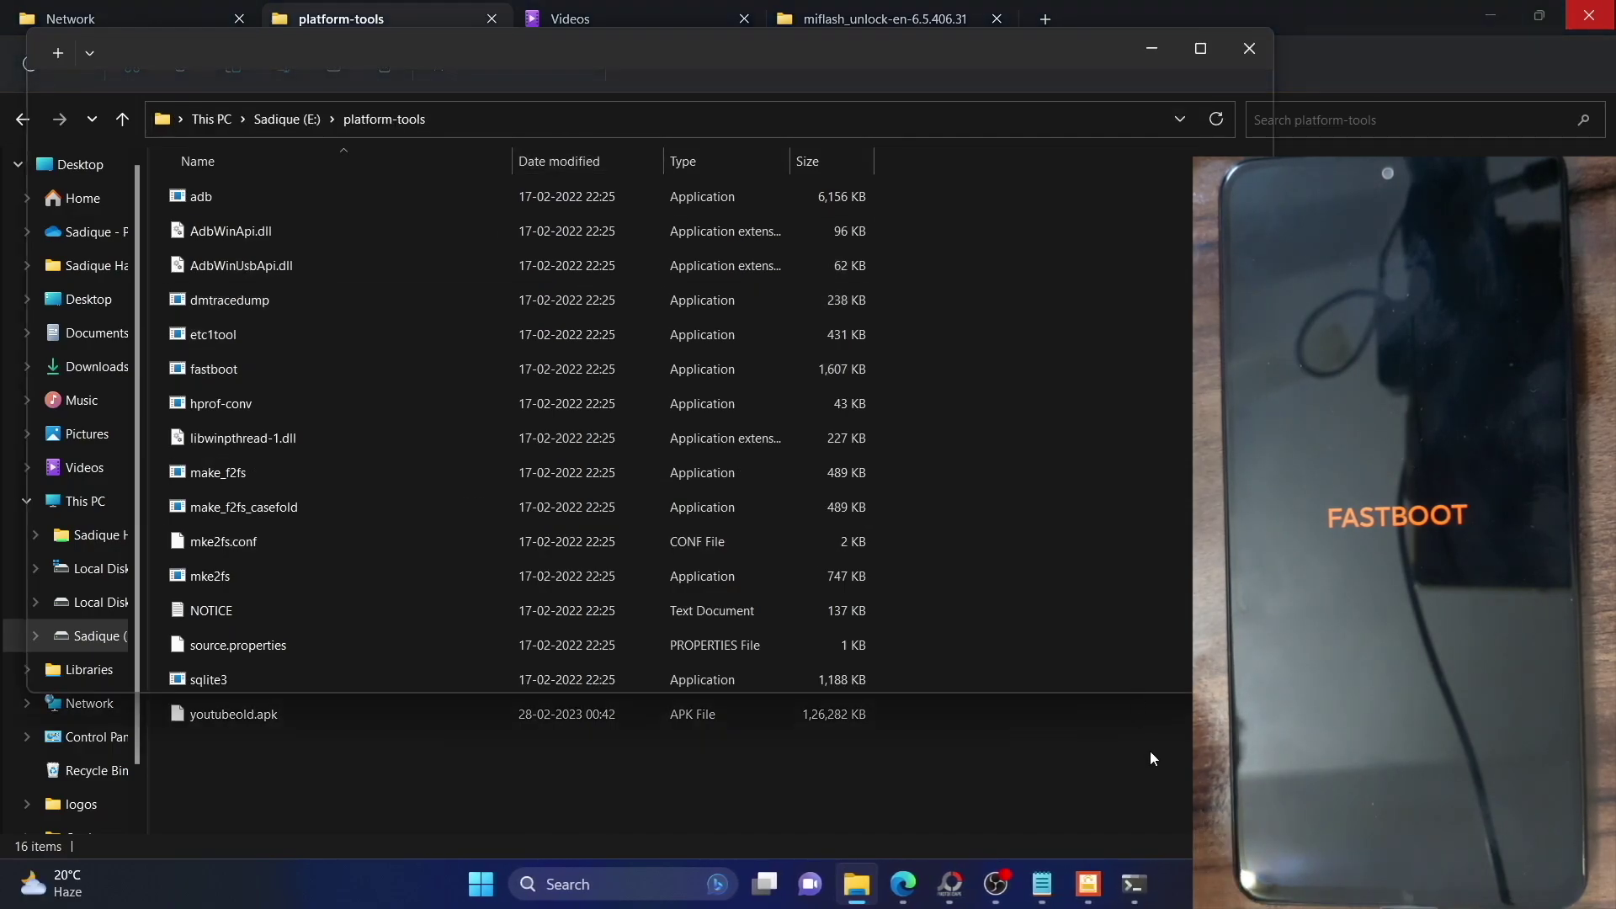
- Run fastboot devices, copy the listed device serial, and minimize the terminal
type("fastboo")
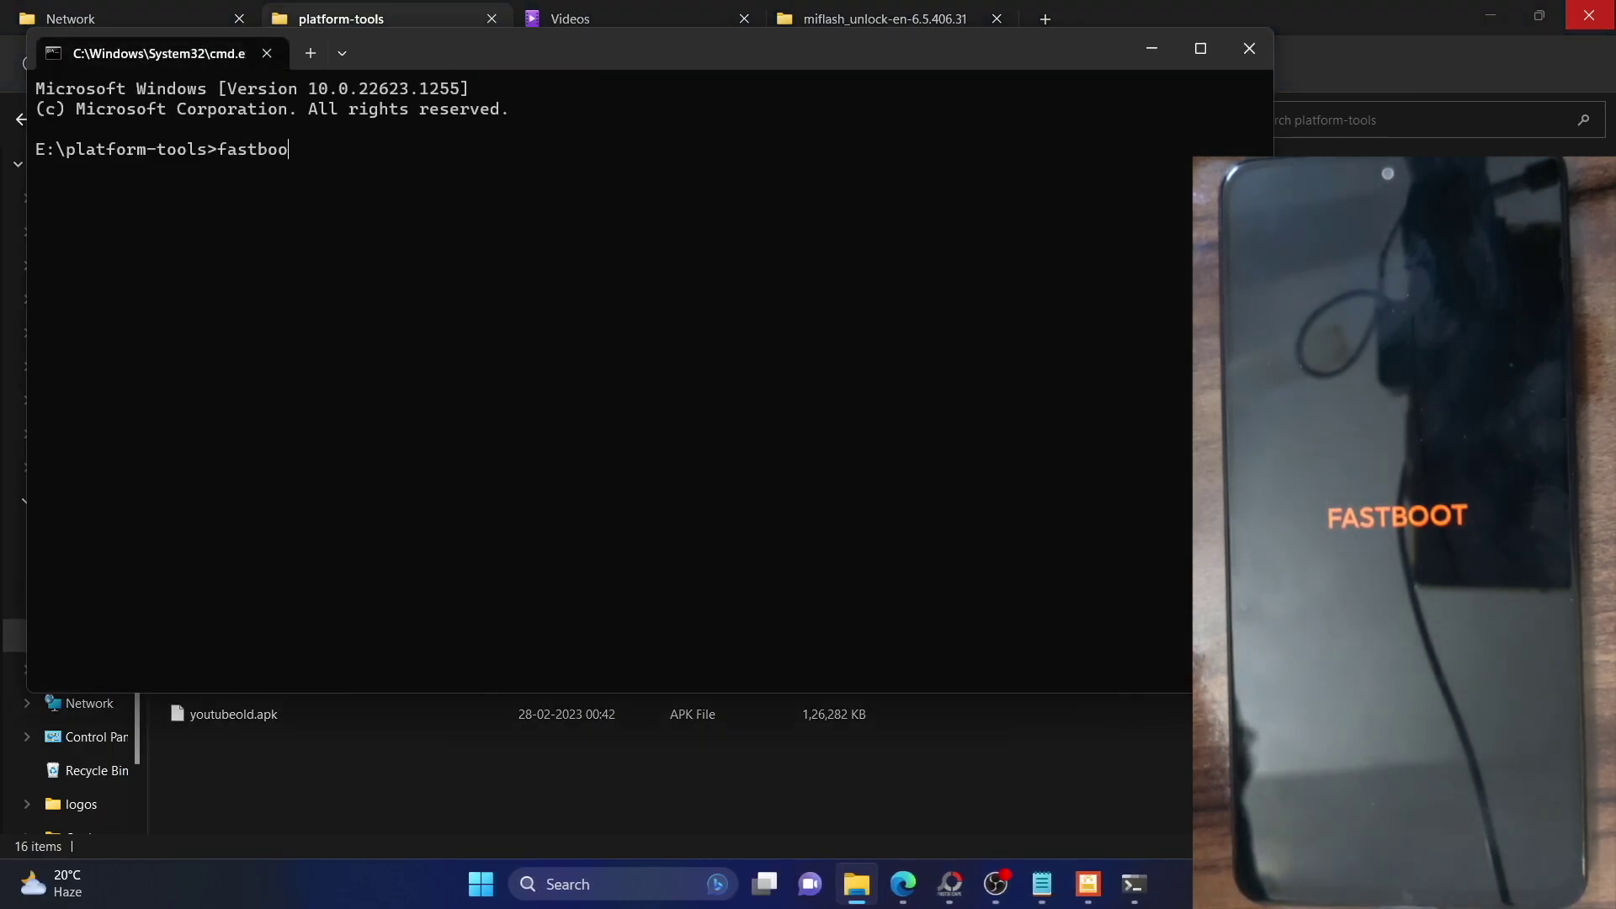
type("t devices")
key("Return")
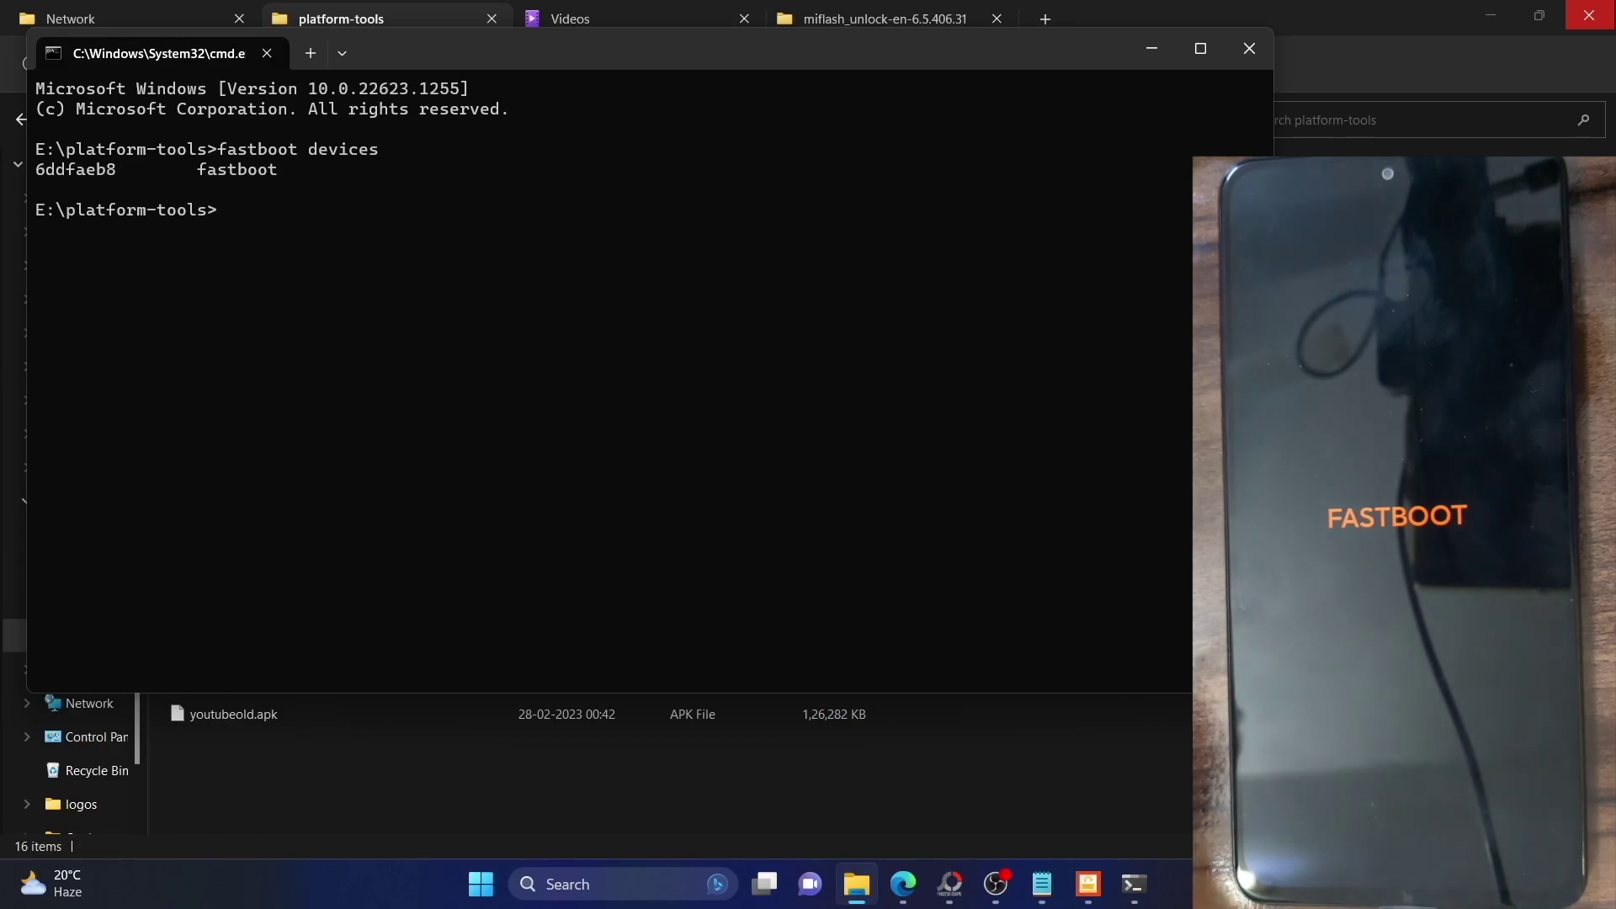
double_click(80, 175)
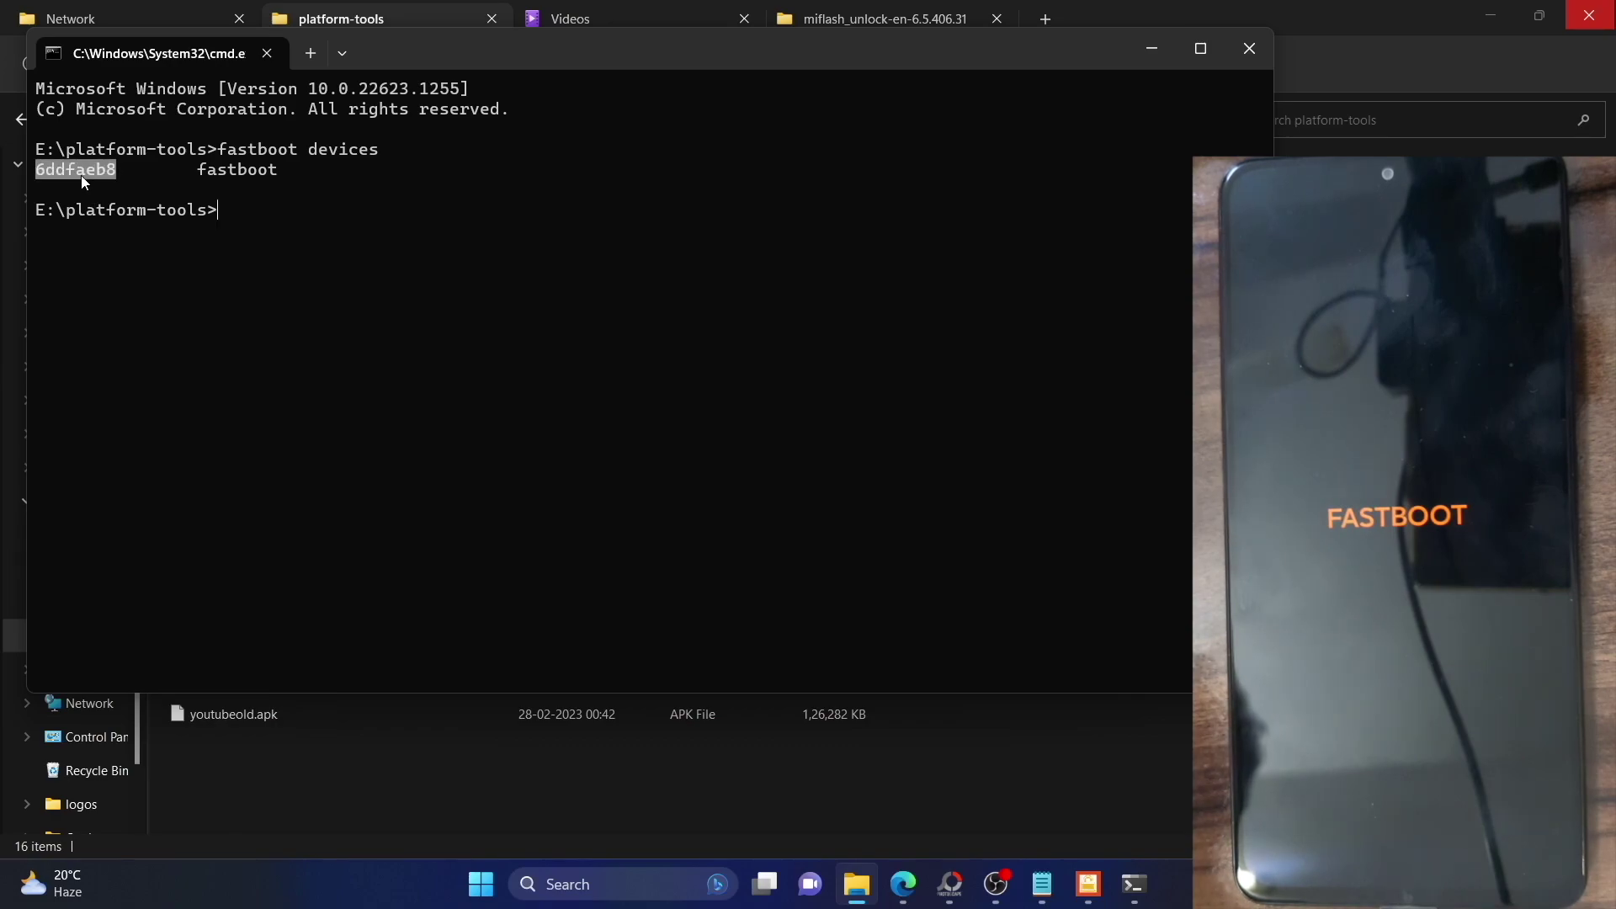
right_click(84, 173)
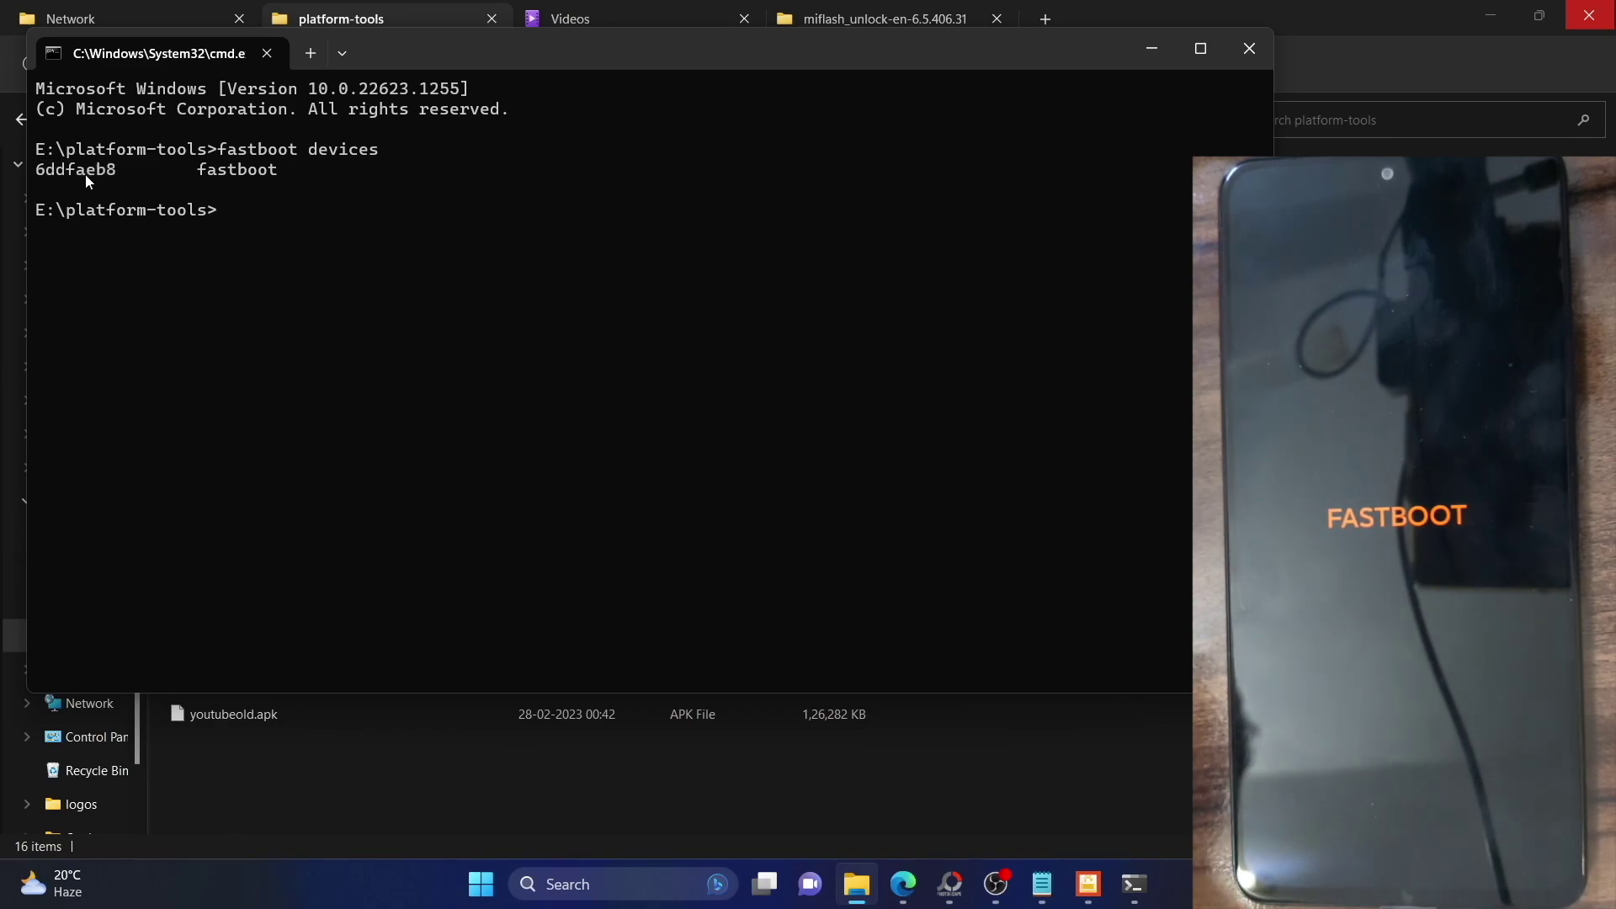
left_click(1133, 62)
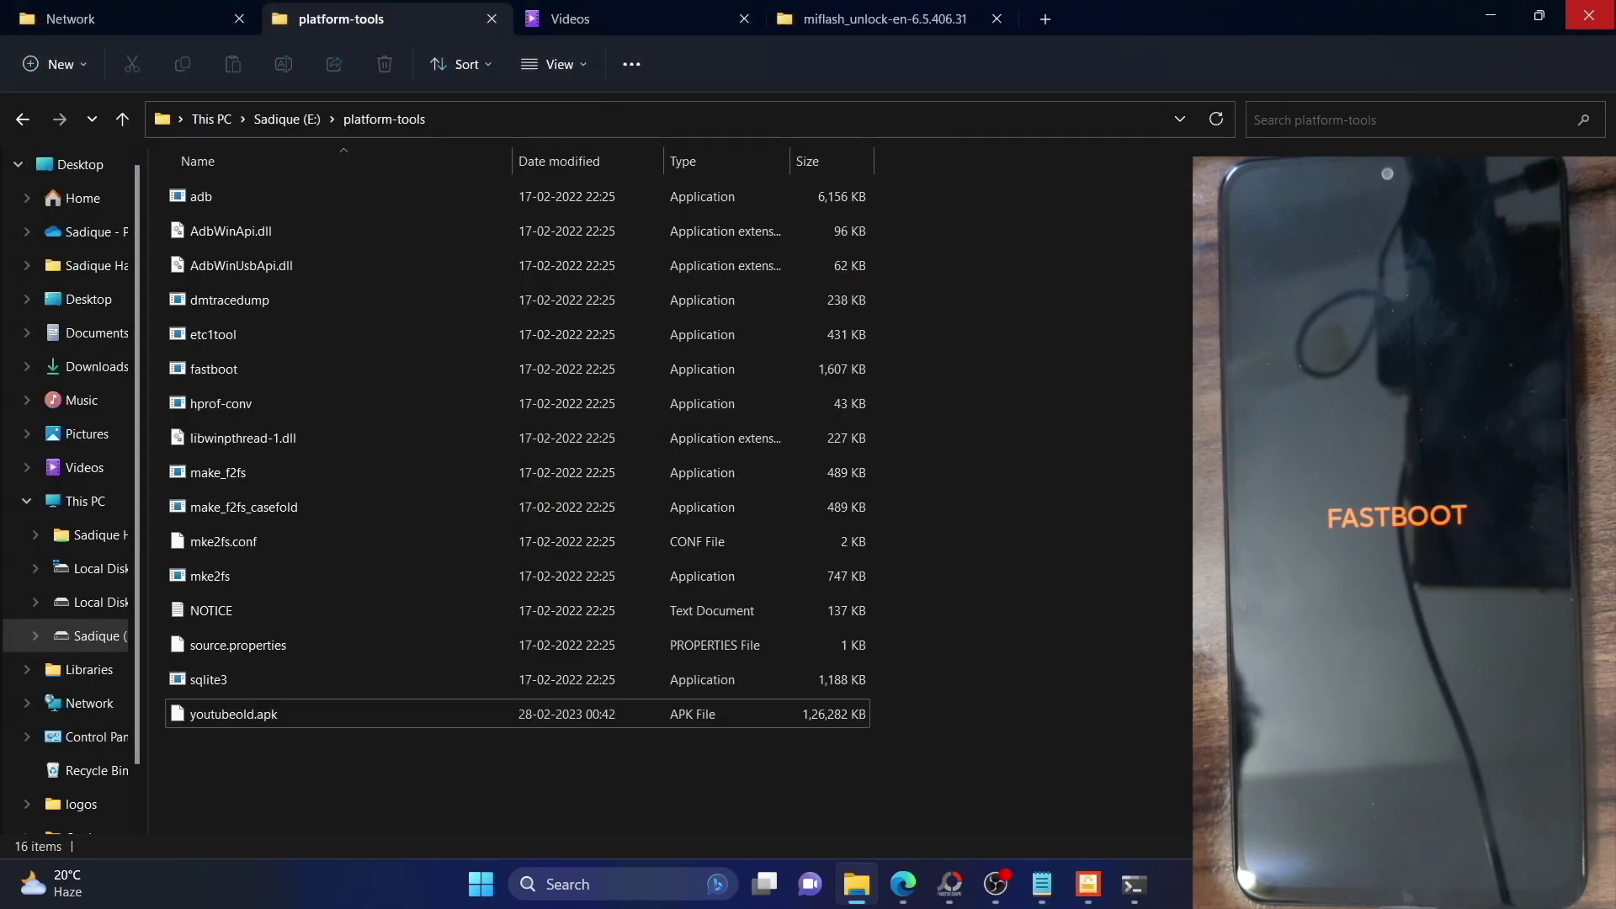
- Bring Mi Unlock forward, click Unlock, and accept both the data-erase and security warnings
left_click(850, 27)
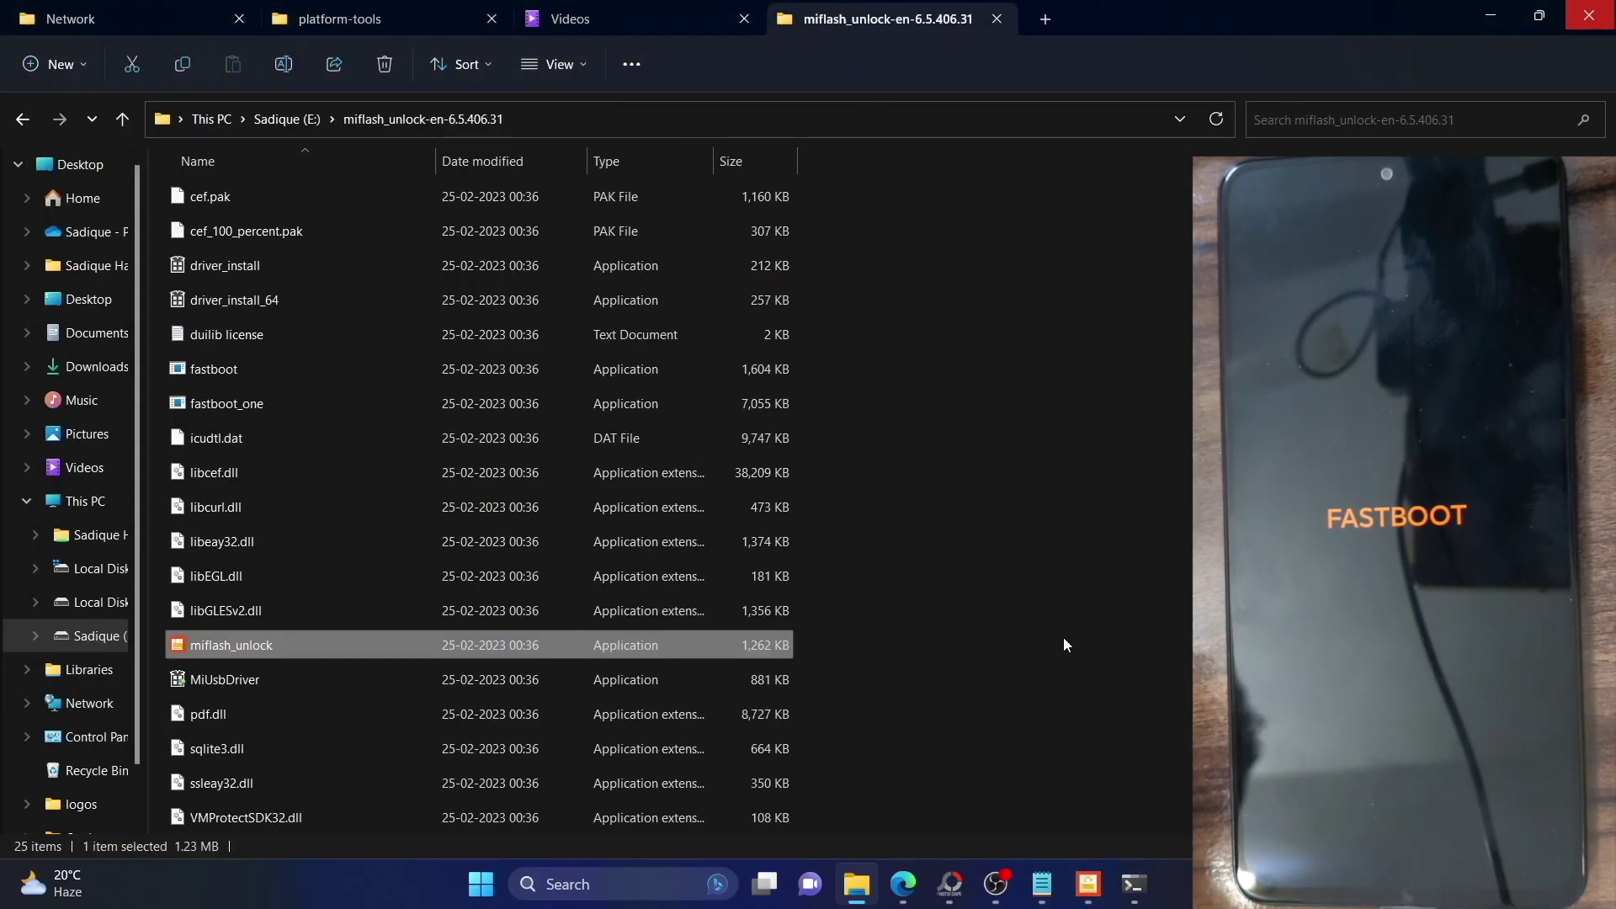
left_click(1047, 493)
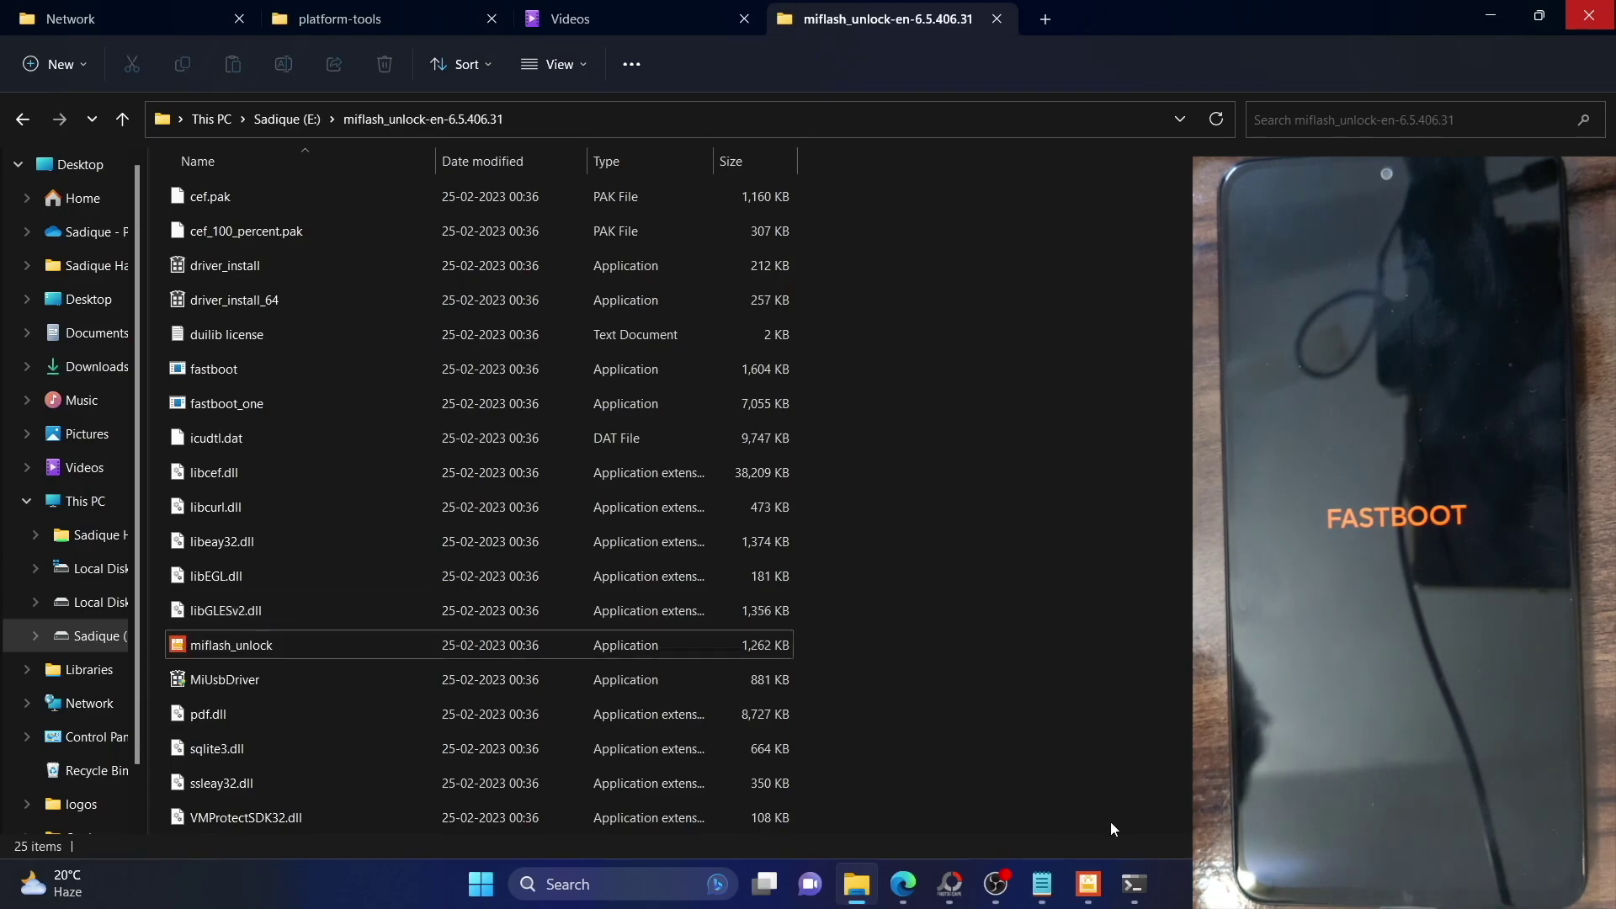
left_click(1087, 885)
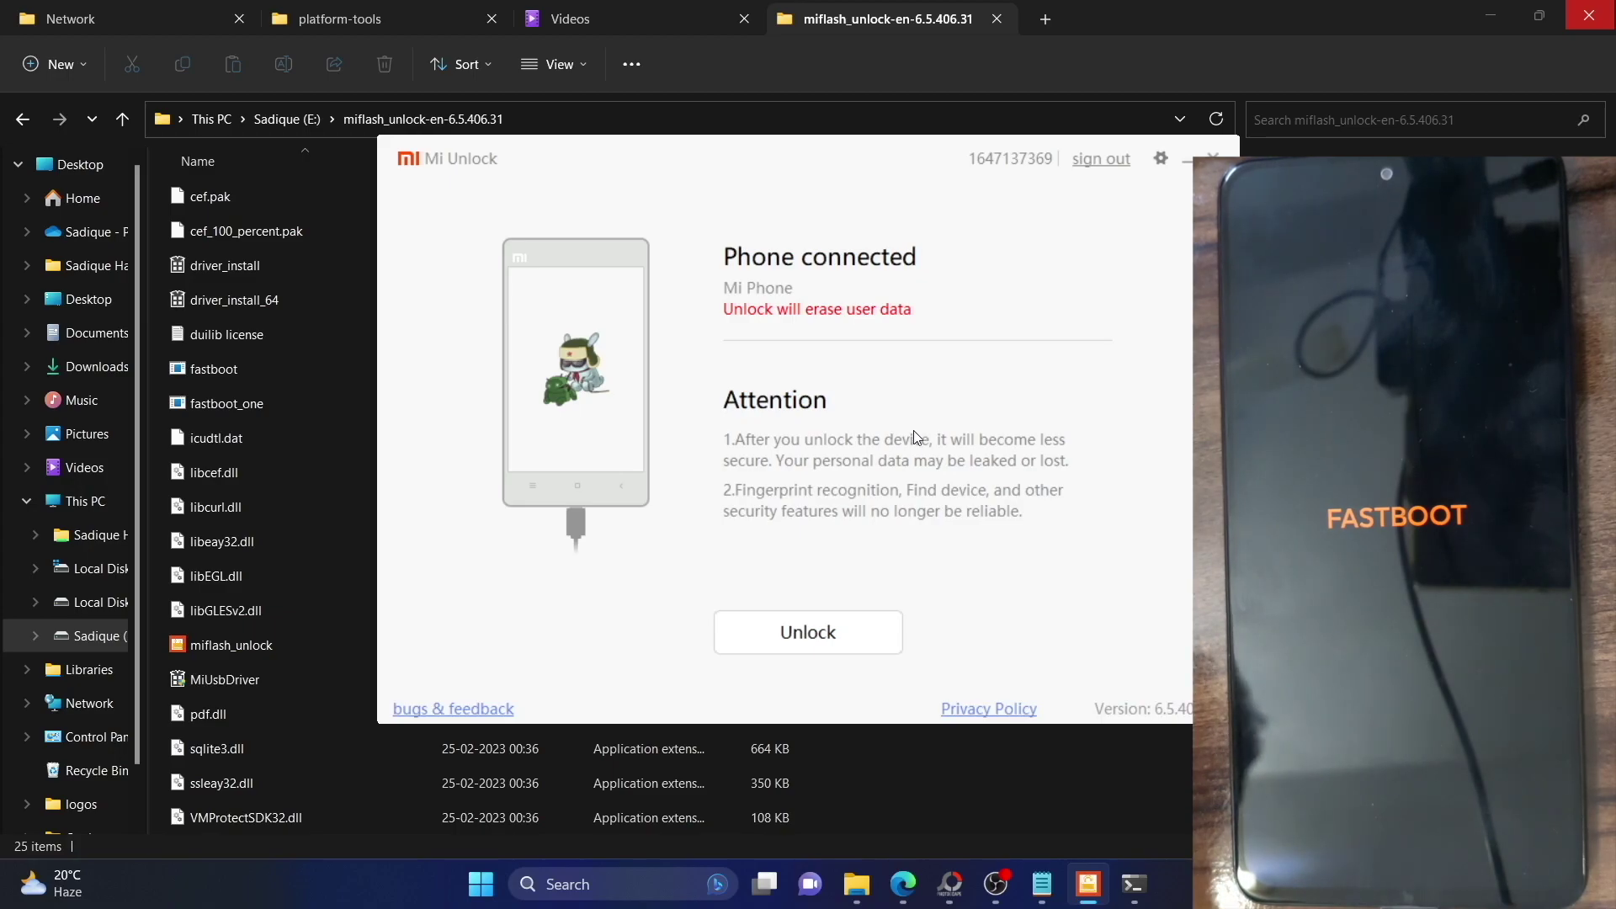
left_click(787, 630)
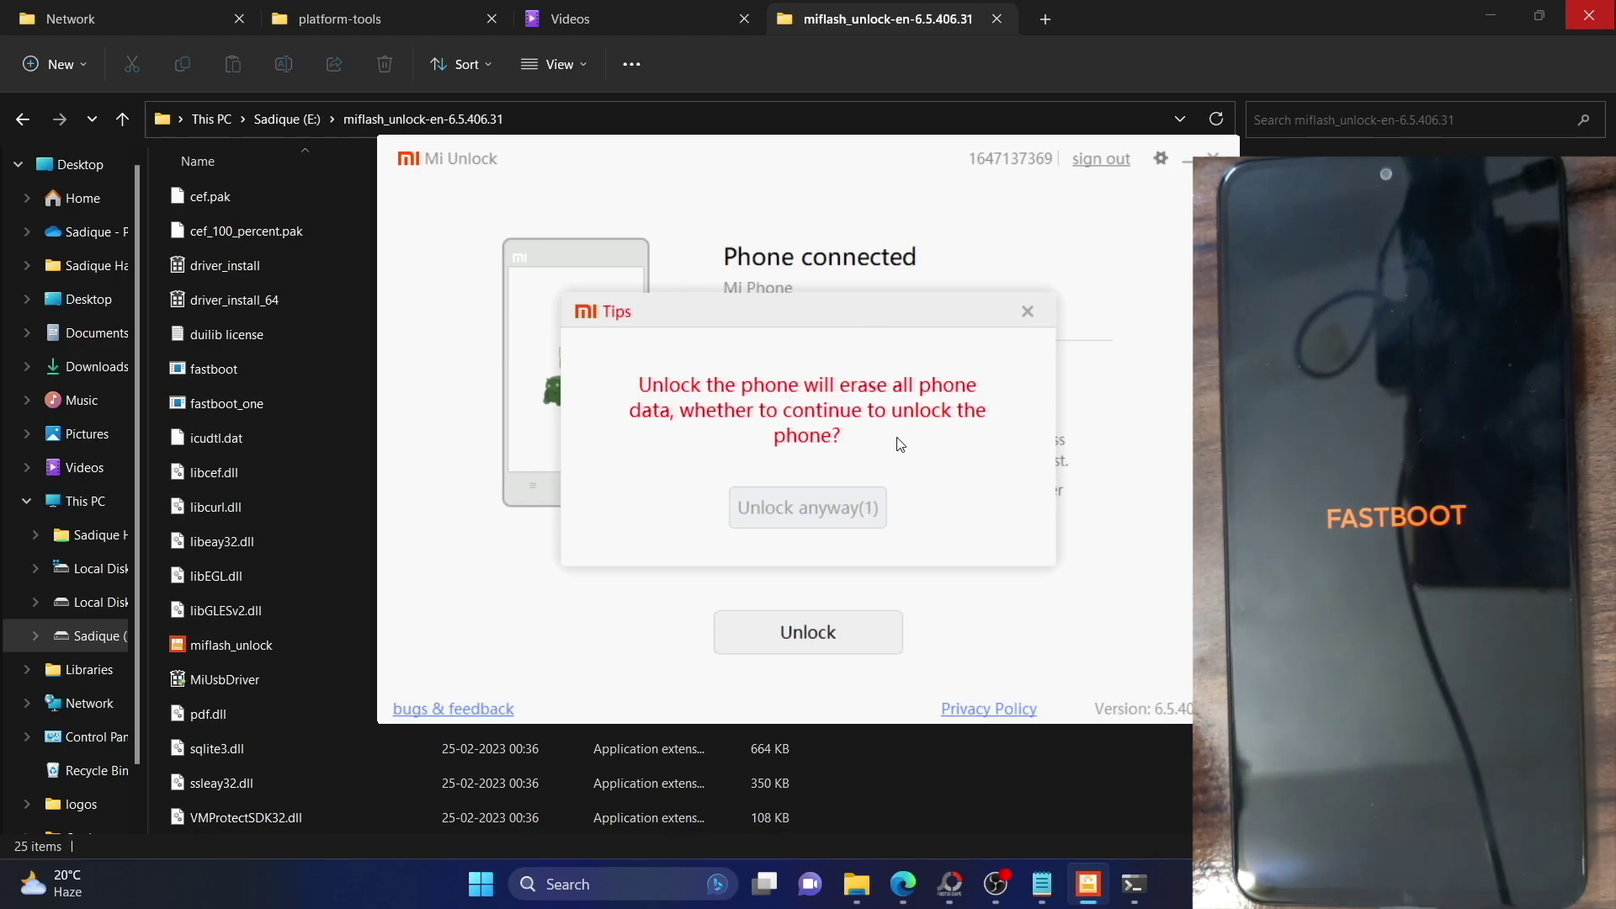
left_click(818, 508)
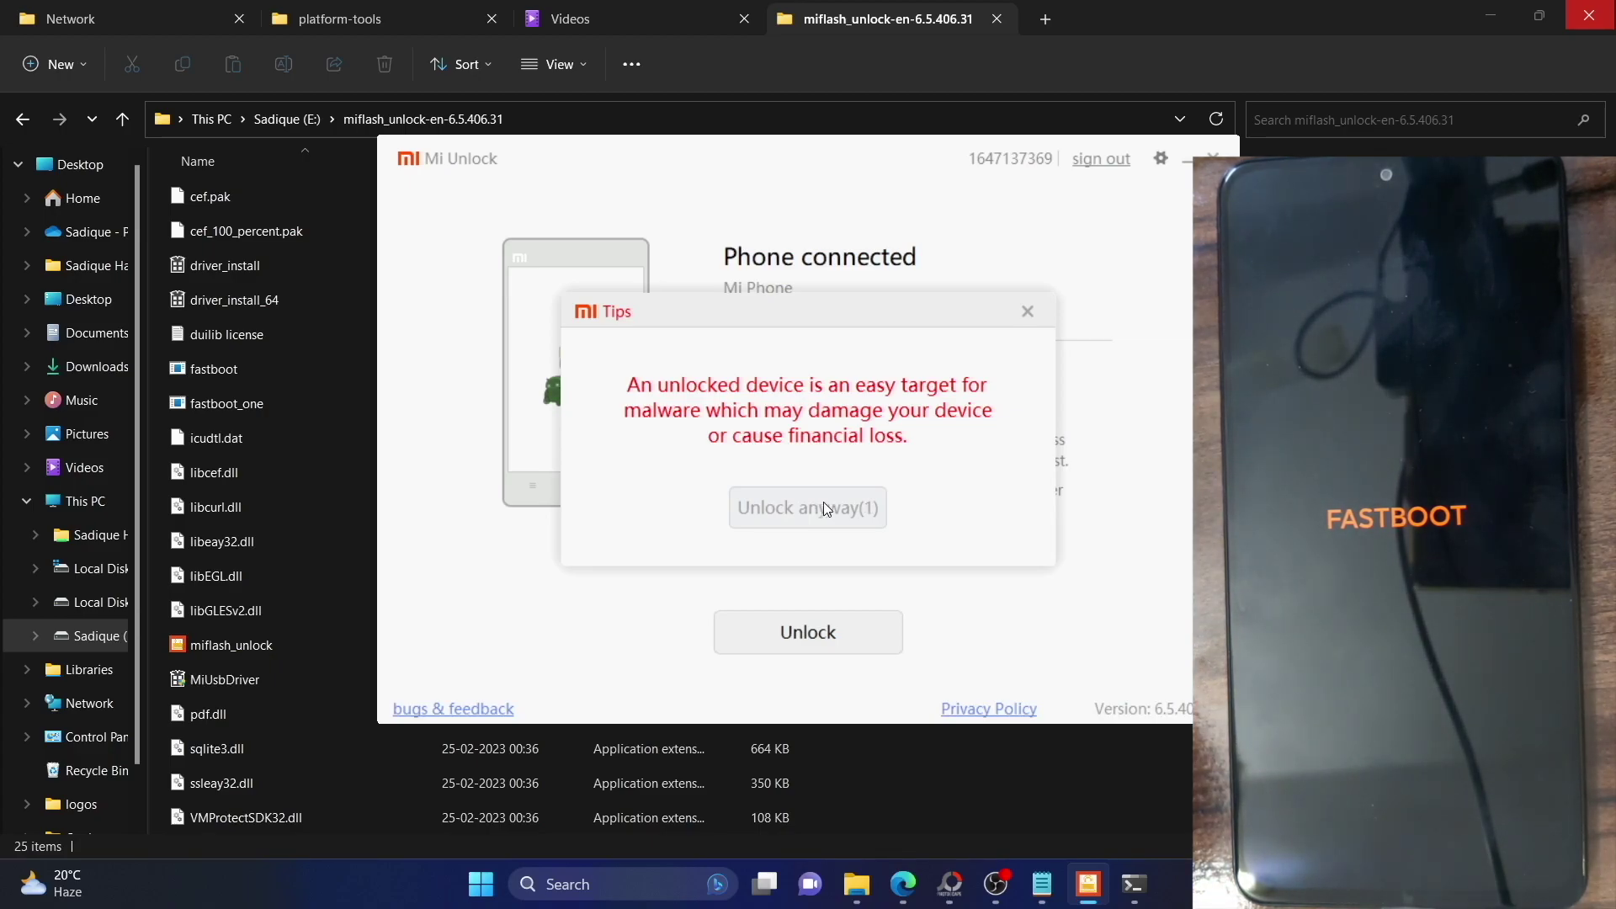
left_click(854, 518)
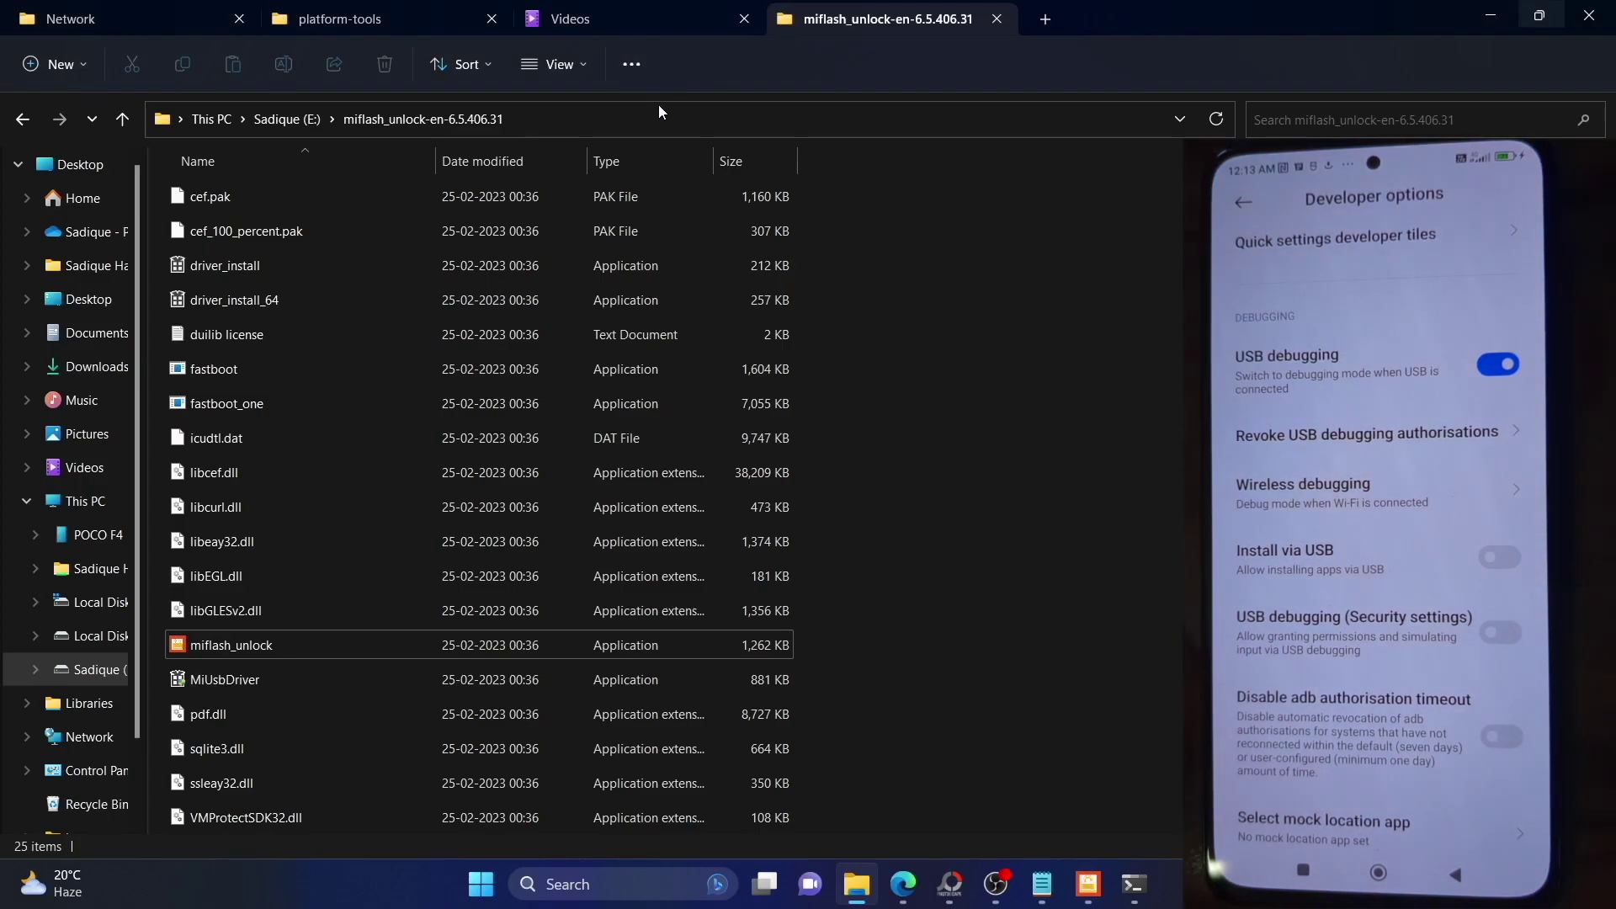
- Open a Command Prompt in platform-tools and reboot the phone with adb reboot bootloader
left_click(310, 22)
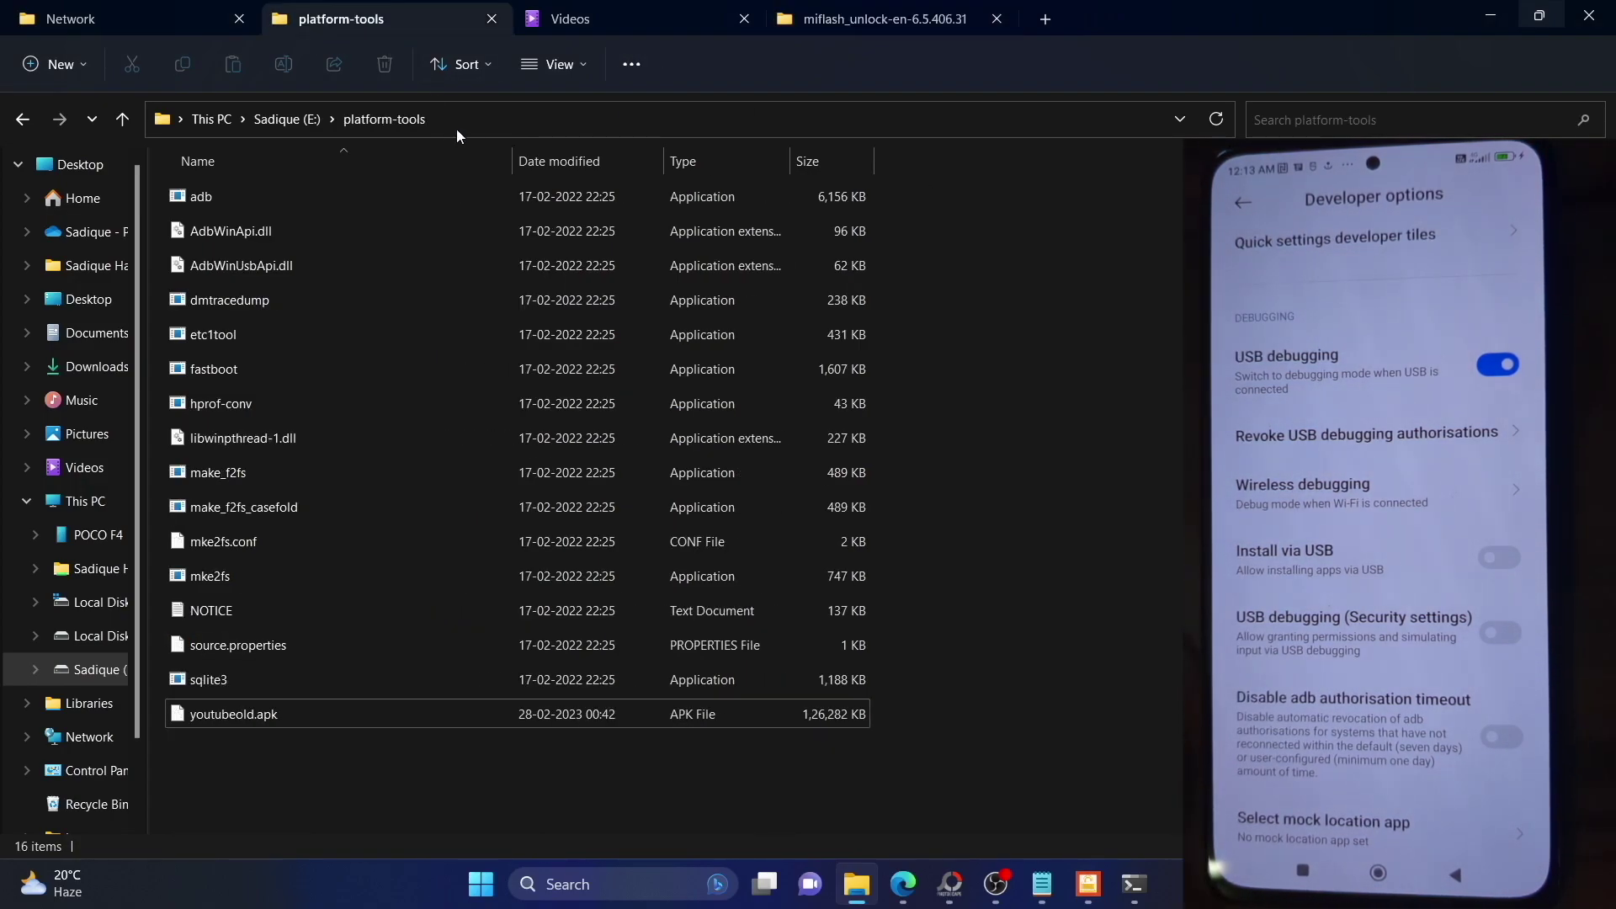
left_click(488, 120)
type("cmd")
key("Return")
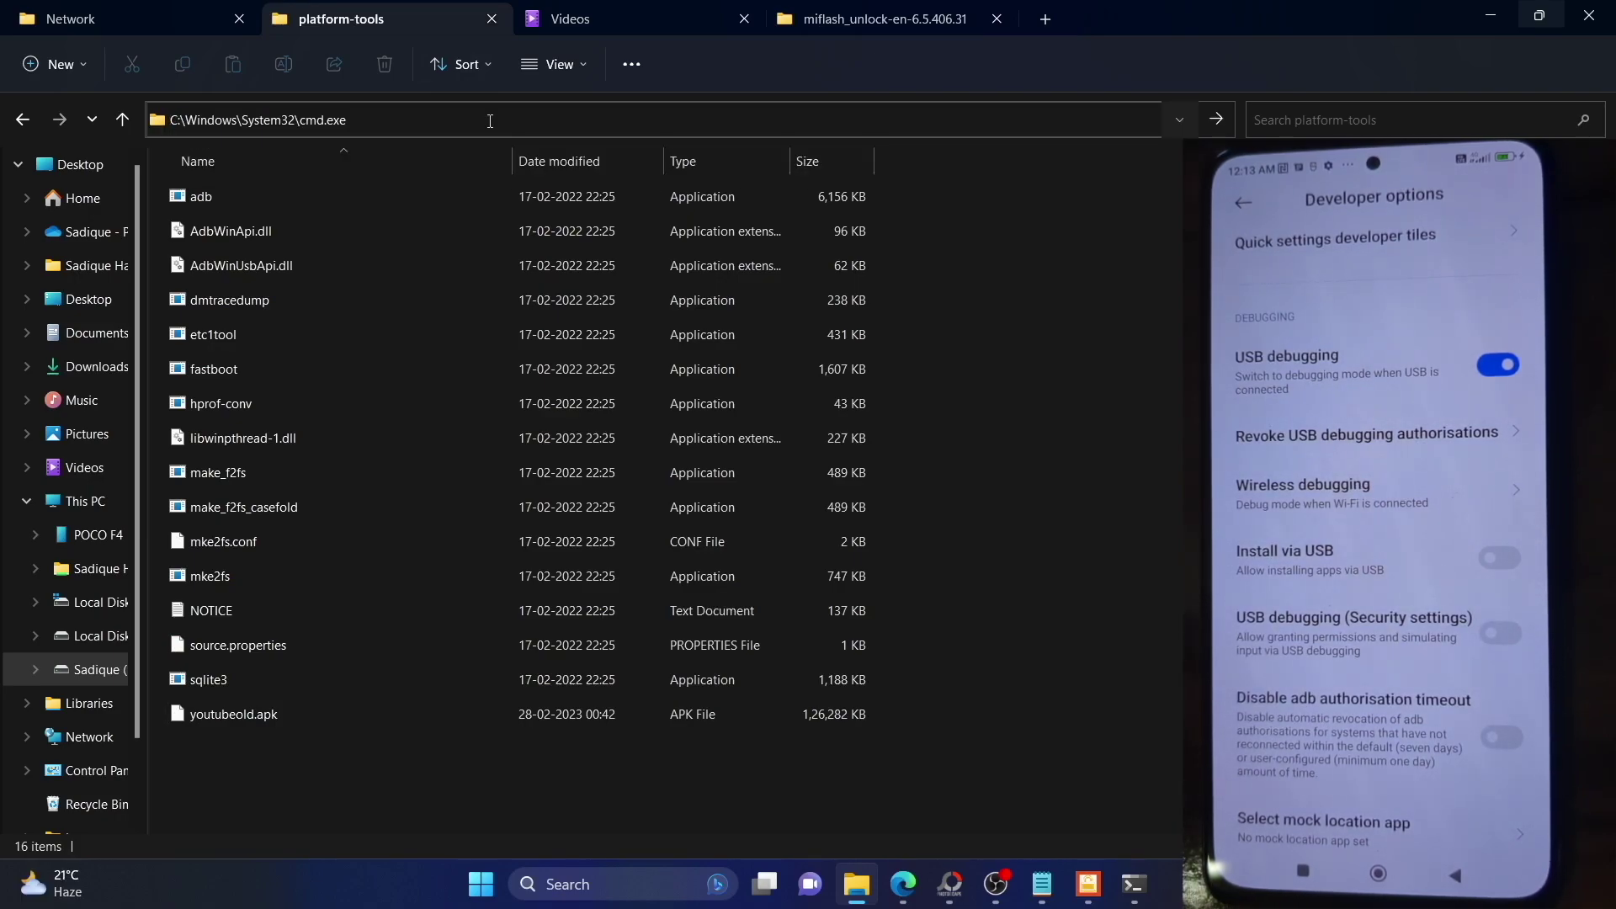
type("adb reboot bvoot")
key("BackSpace")
key("BackSpace")
key("BackSpace")
key("BackSpace")
type("ootloader")
key("Return")
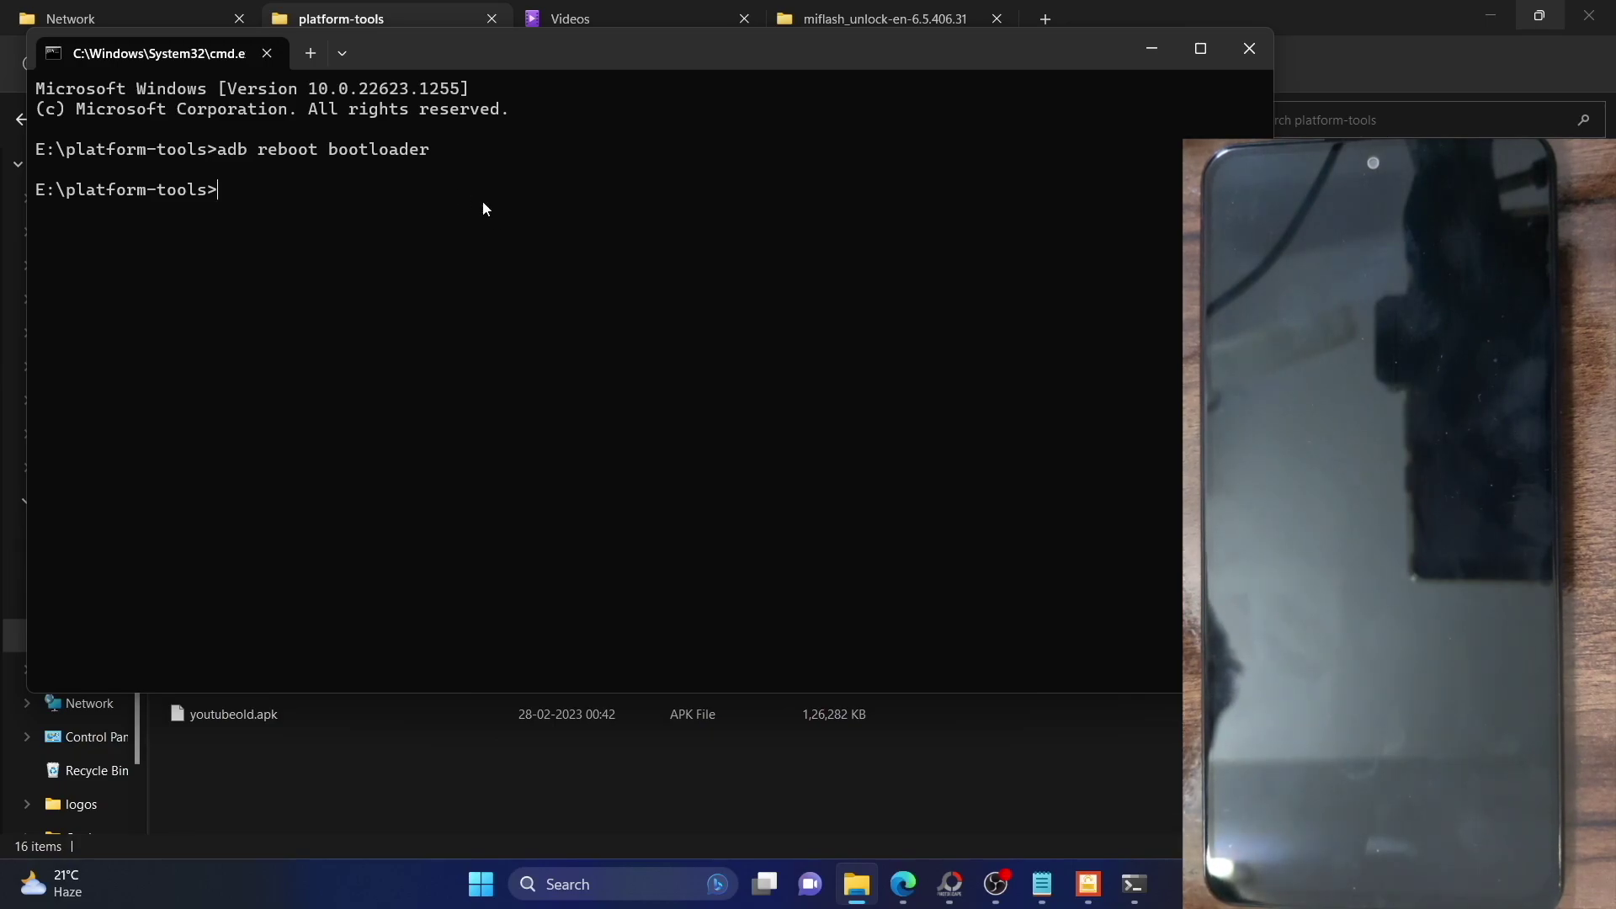
- Select the fastboot oem device-info line in the Notepad notes, then hide Notepad
left_click(1043, 884)
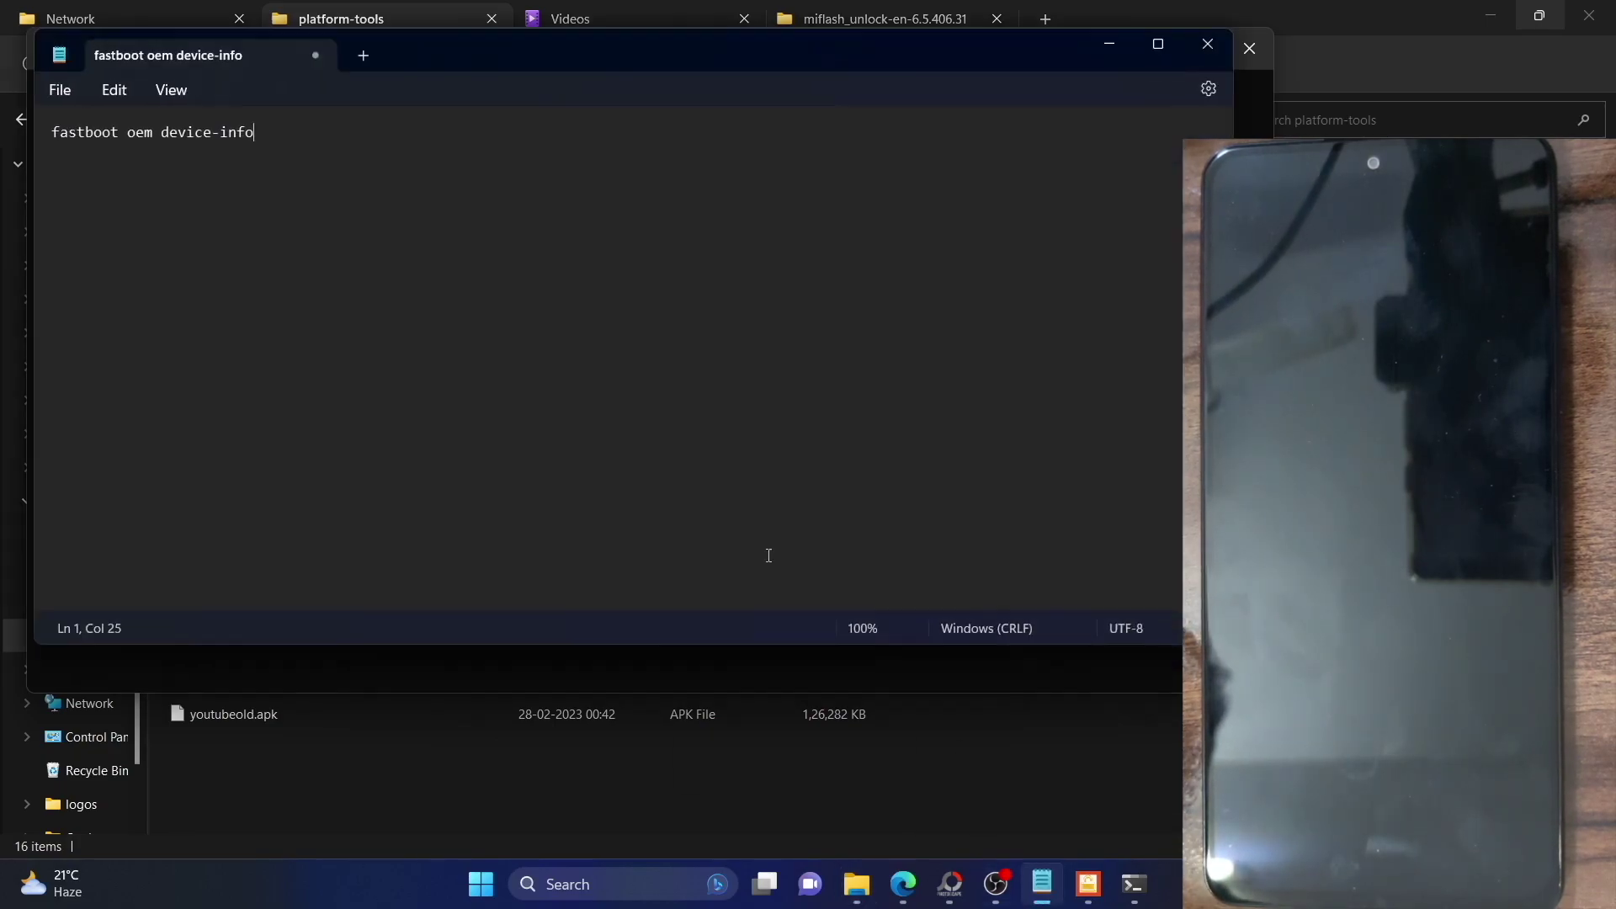
triple_click(158, 137)
key("ctrl+c")
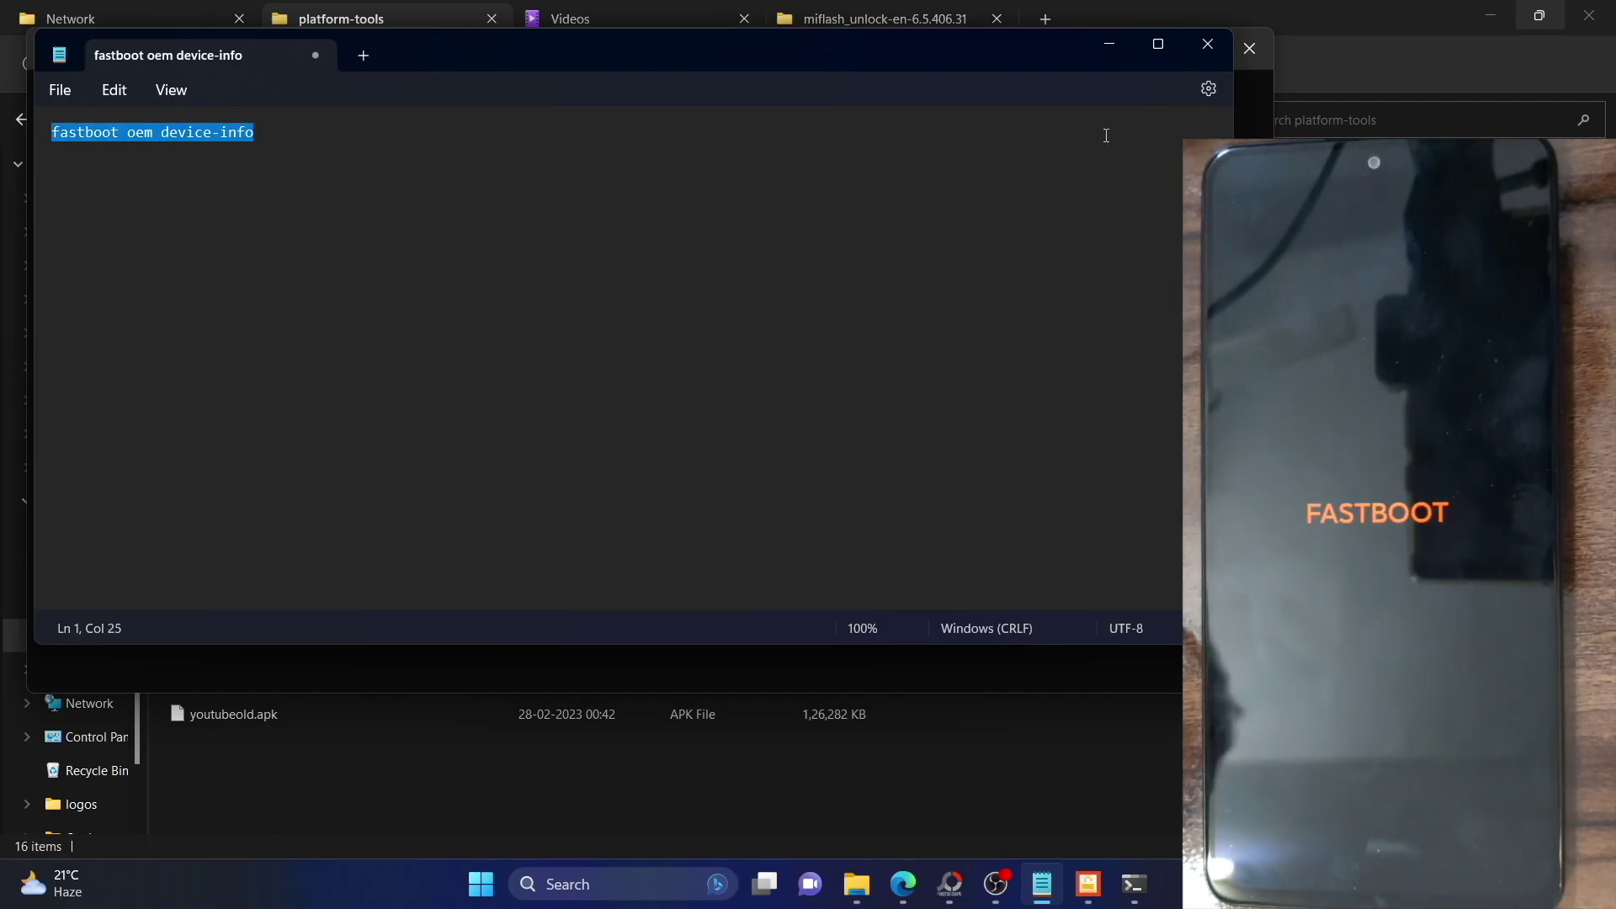
left_click(1118, 56)
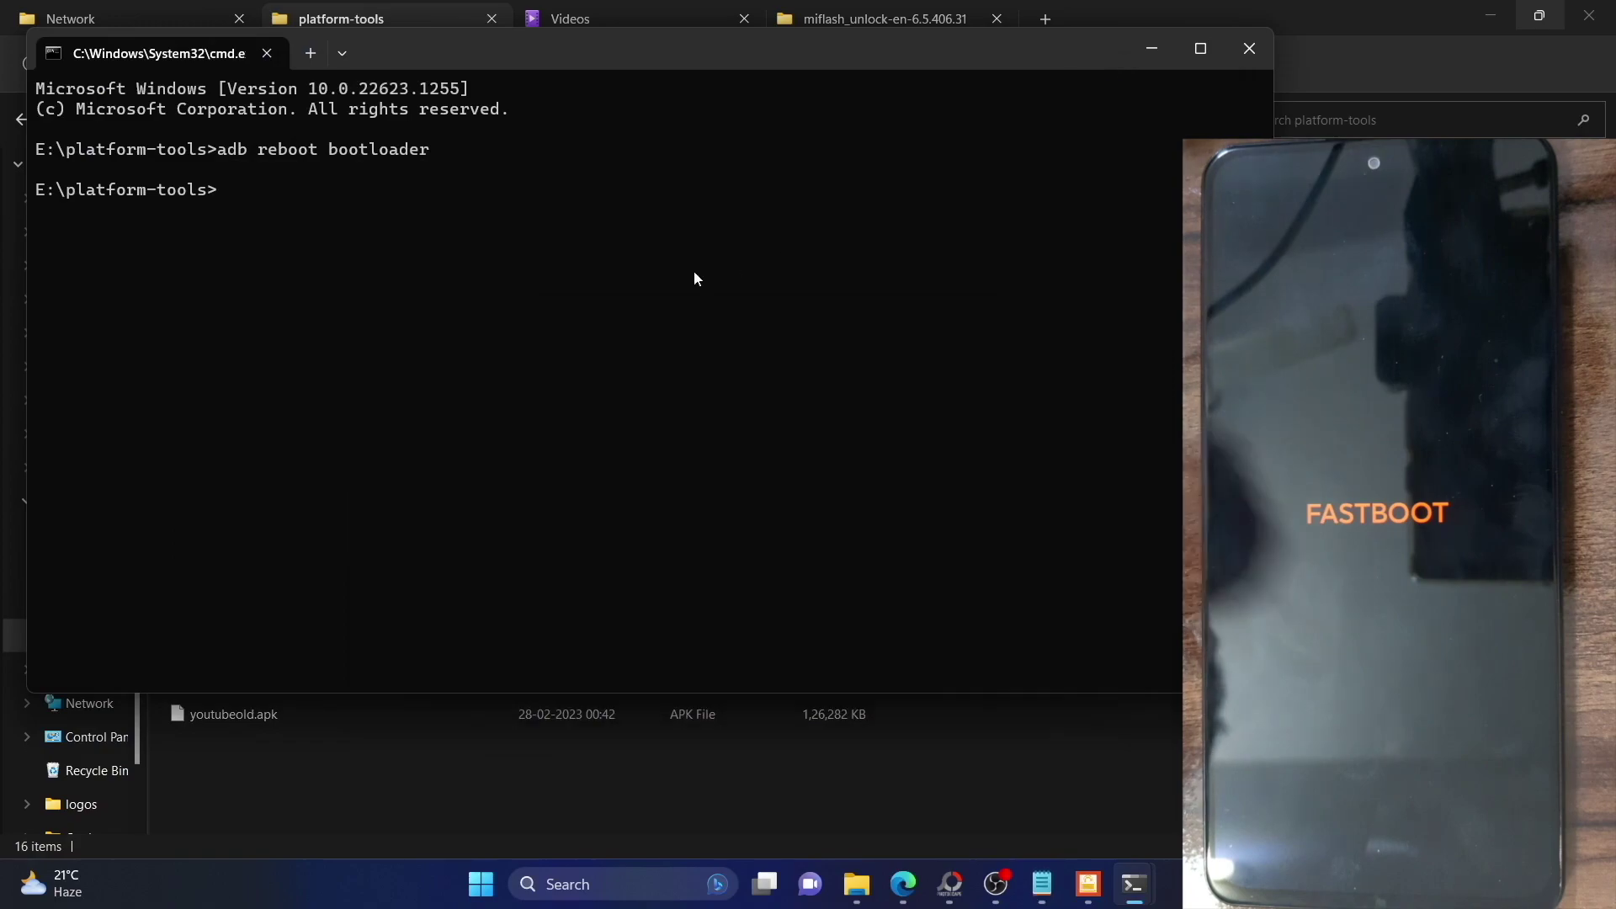
- Run fastboot devices and fastboot oem device-info to query the phone's lock status
type("fastboot")
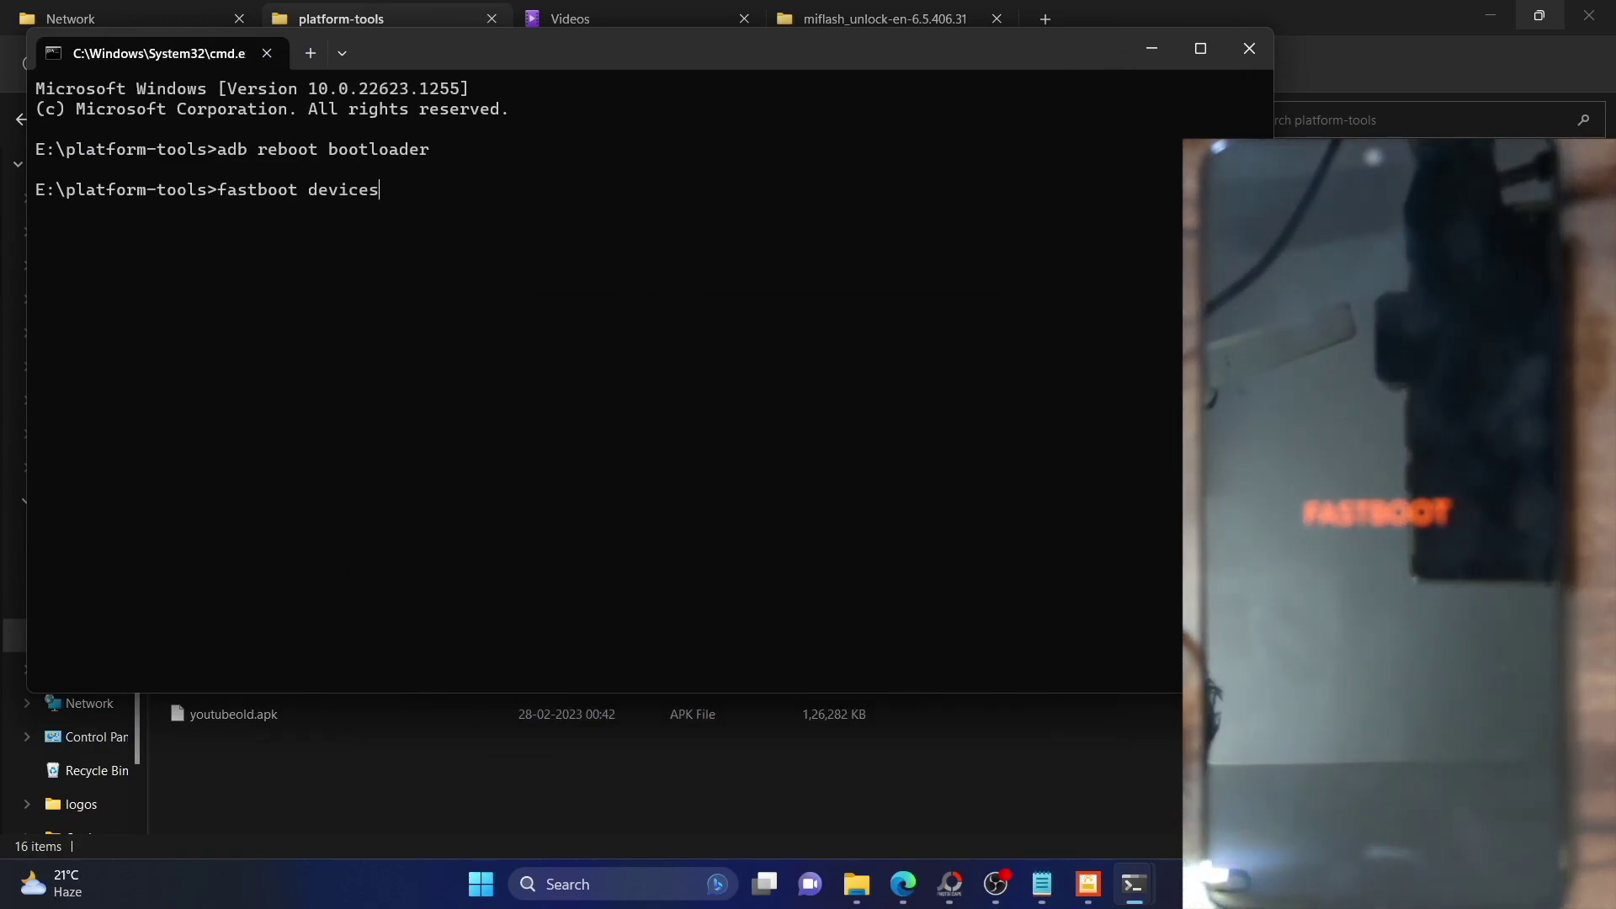
type(" devices")
key("Return")
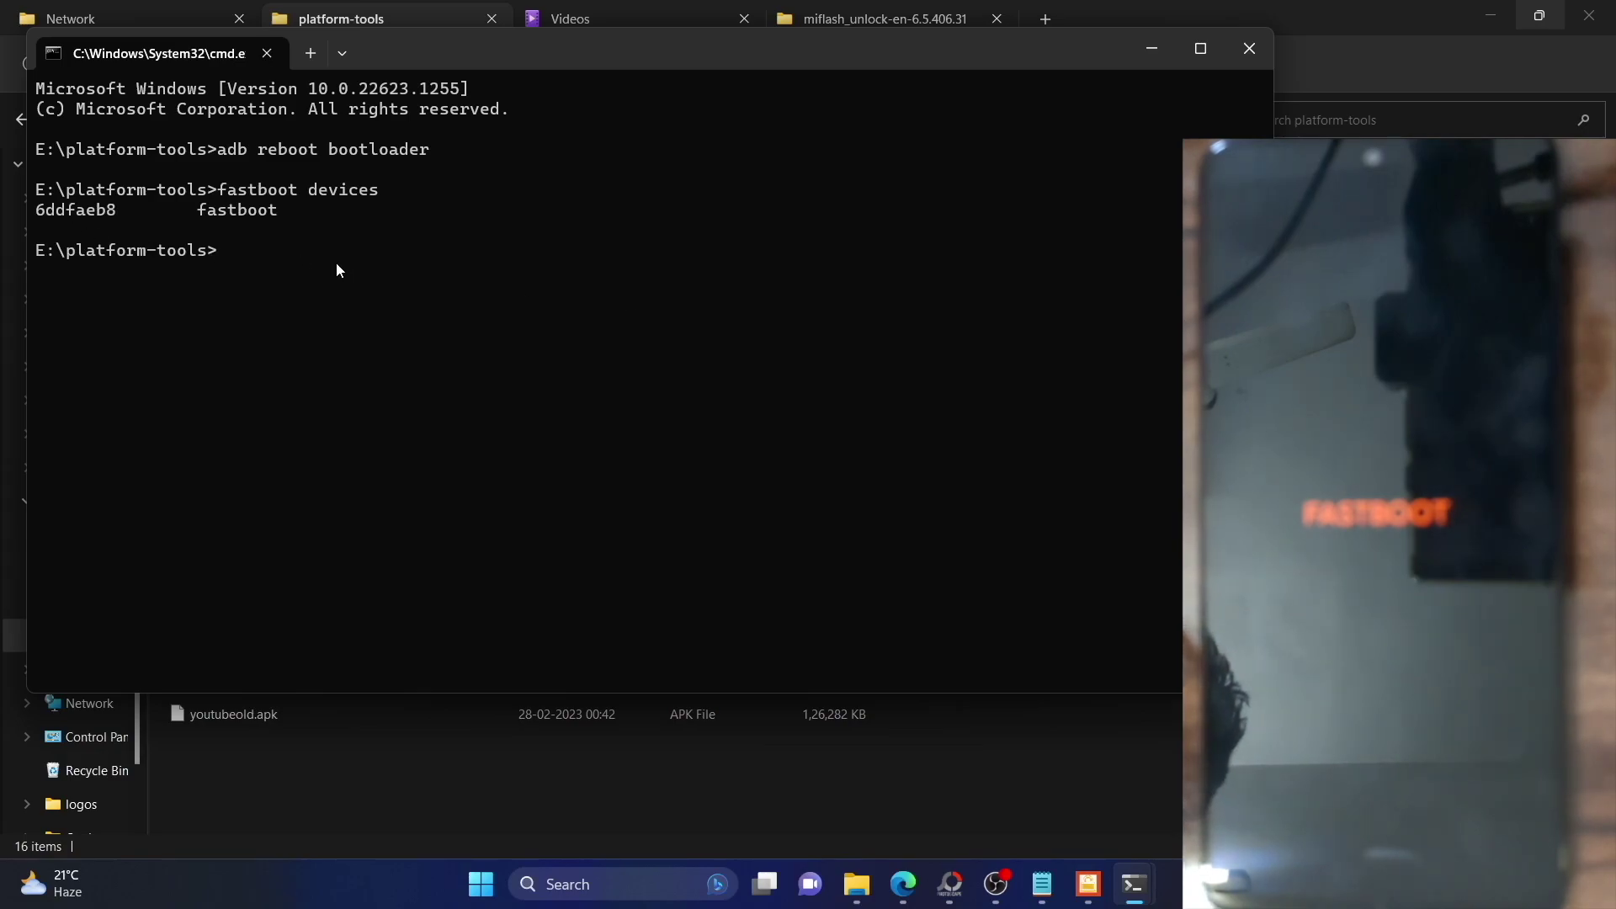
key("ctrl+v")
key("Return")
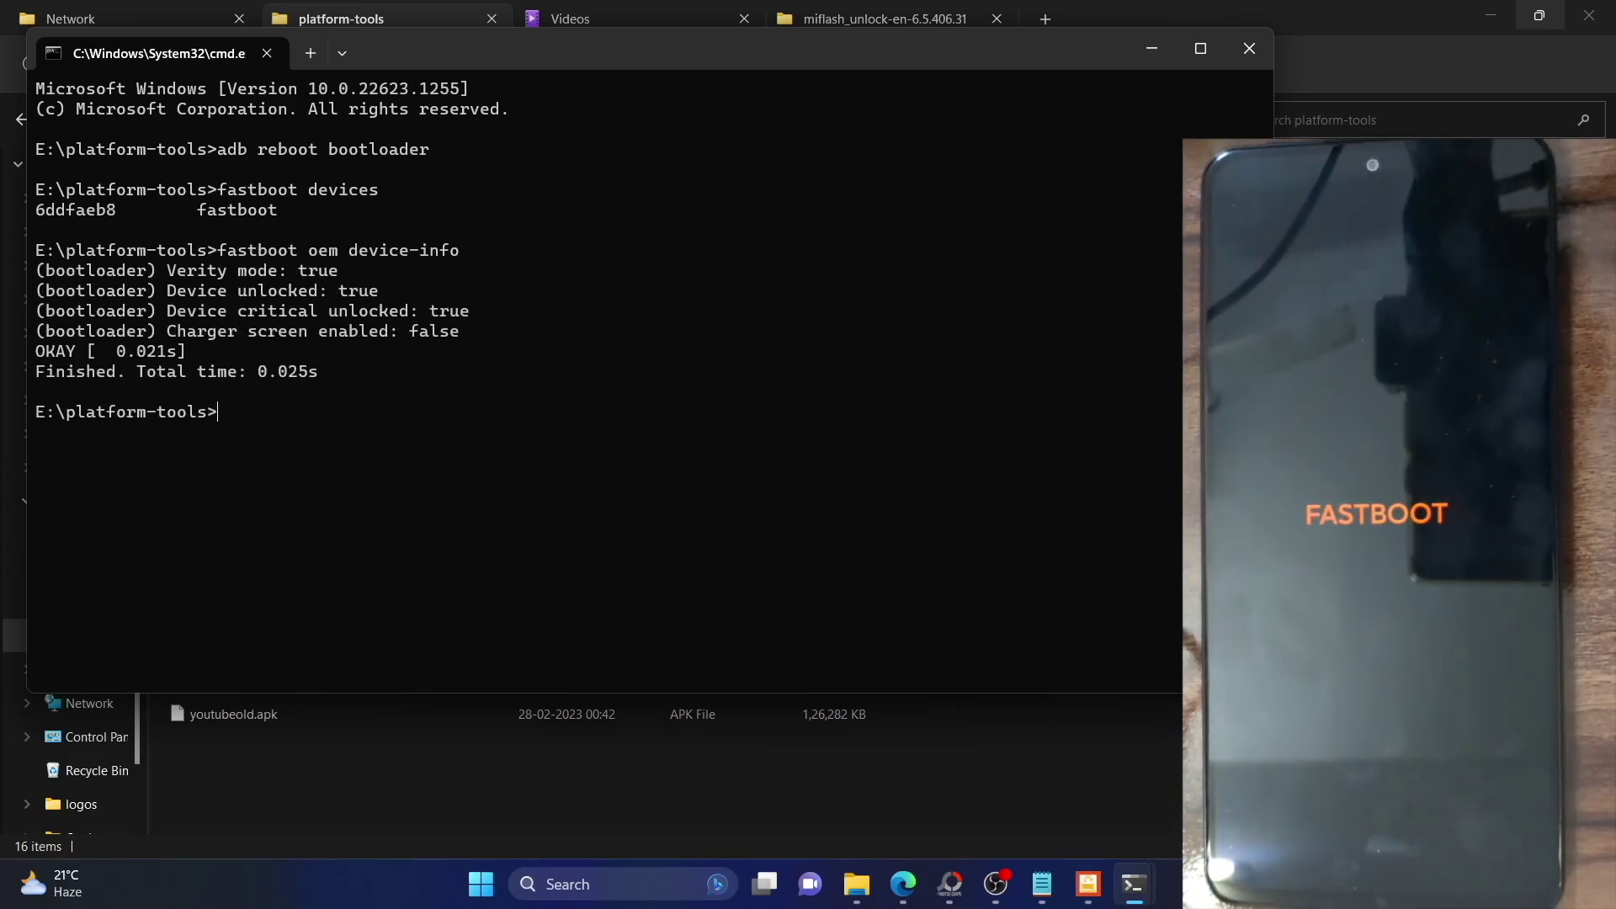
- Highlight 'true' on the Device unlocked line, then minimize Command Prompt to reveal platform-tools
left_click(214, 317)
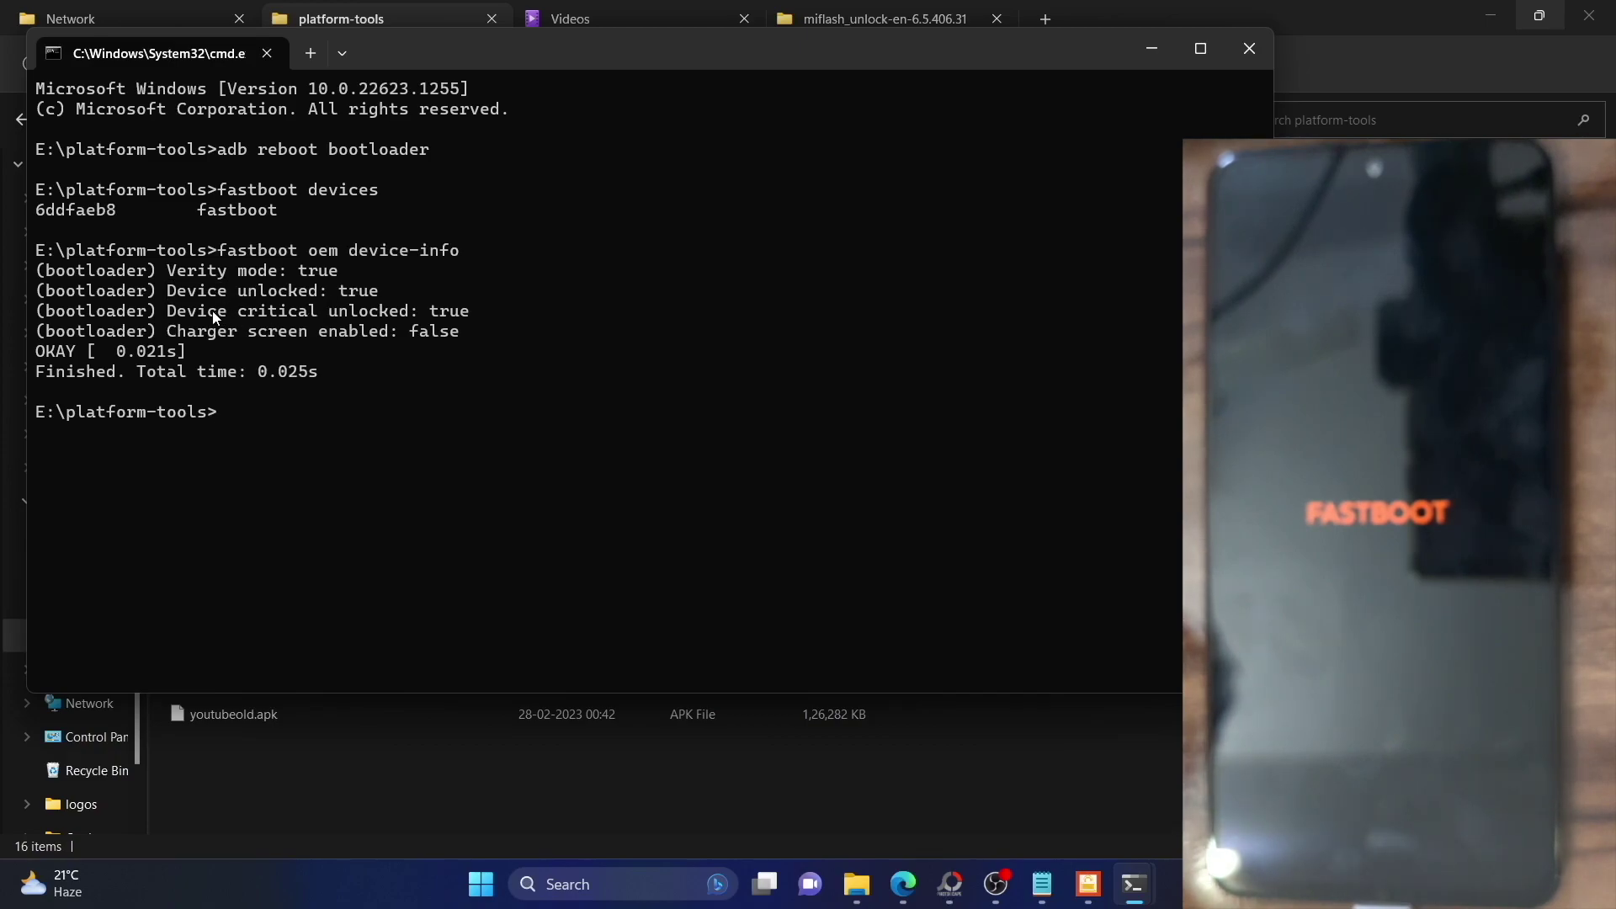
double_click(446, 312)
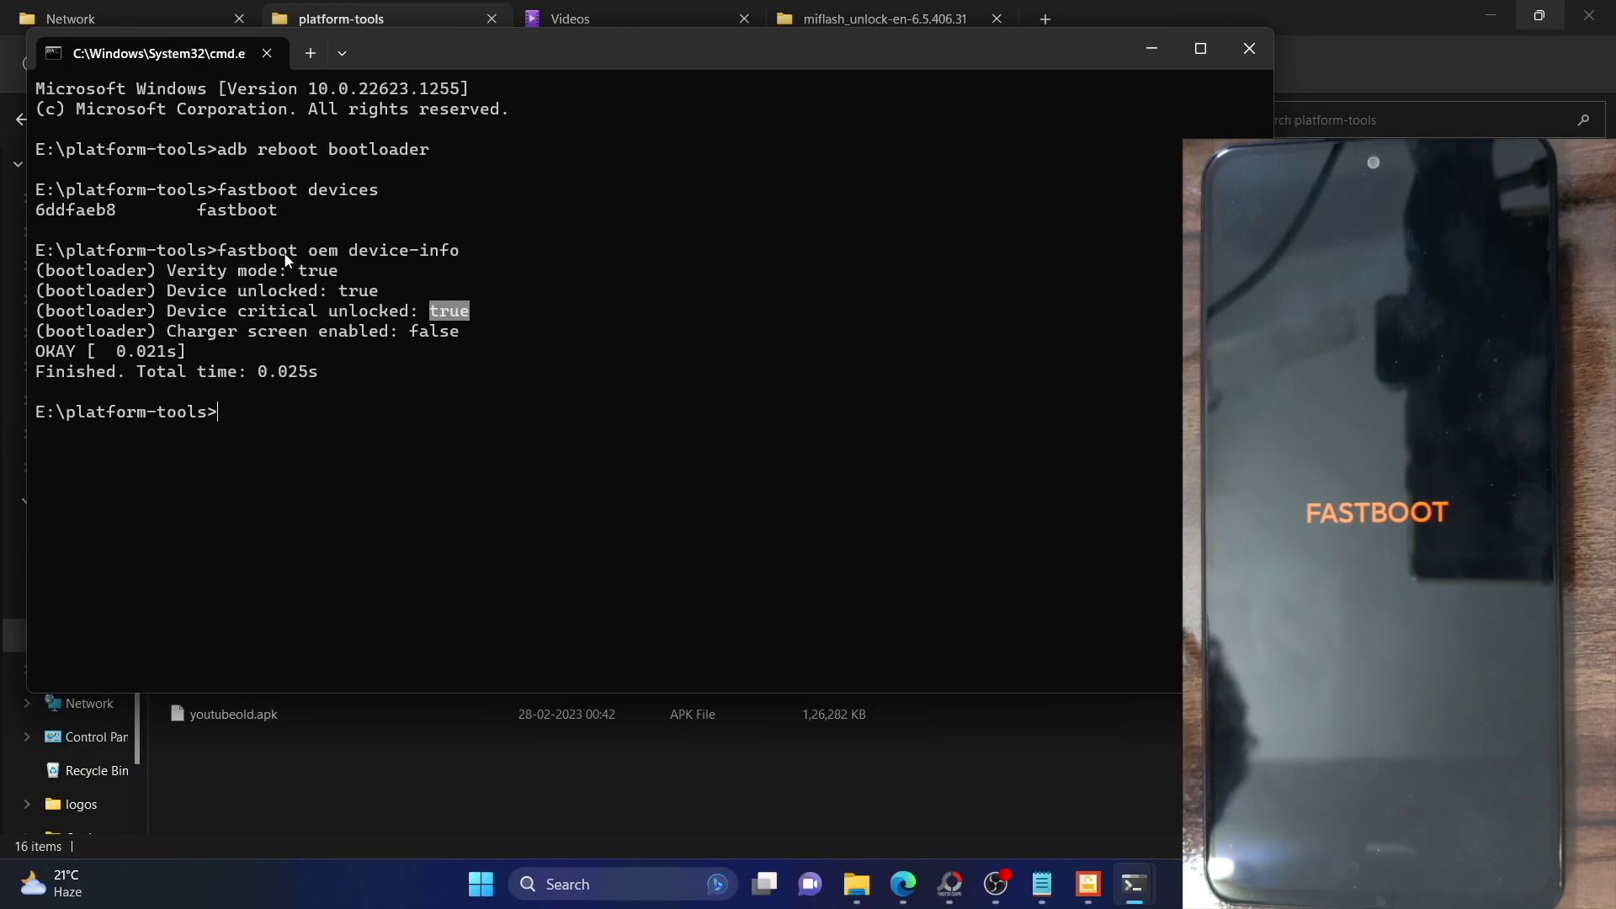
left_click(1147, 49)
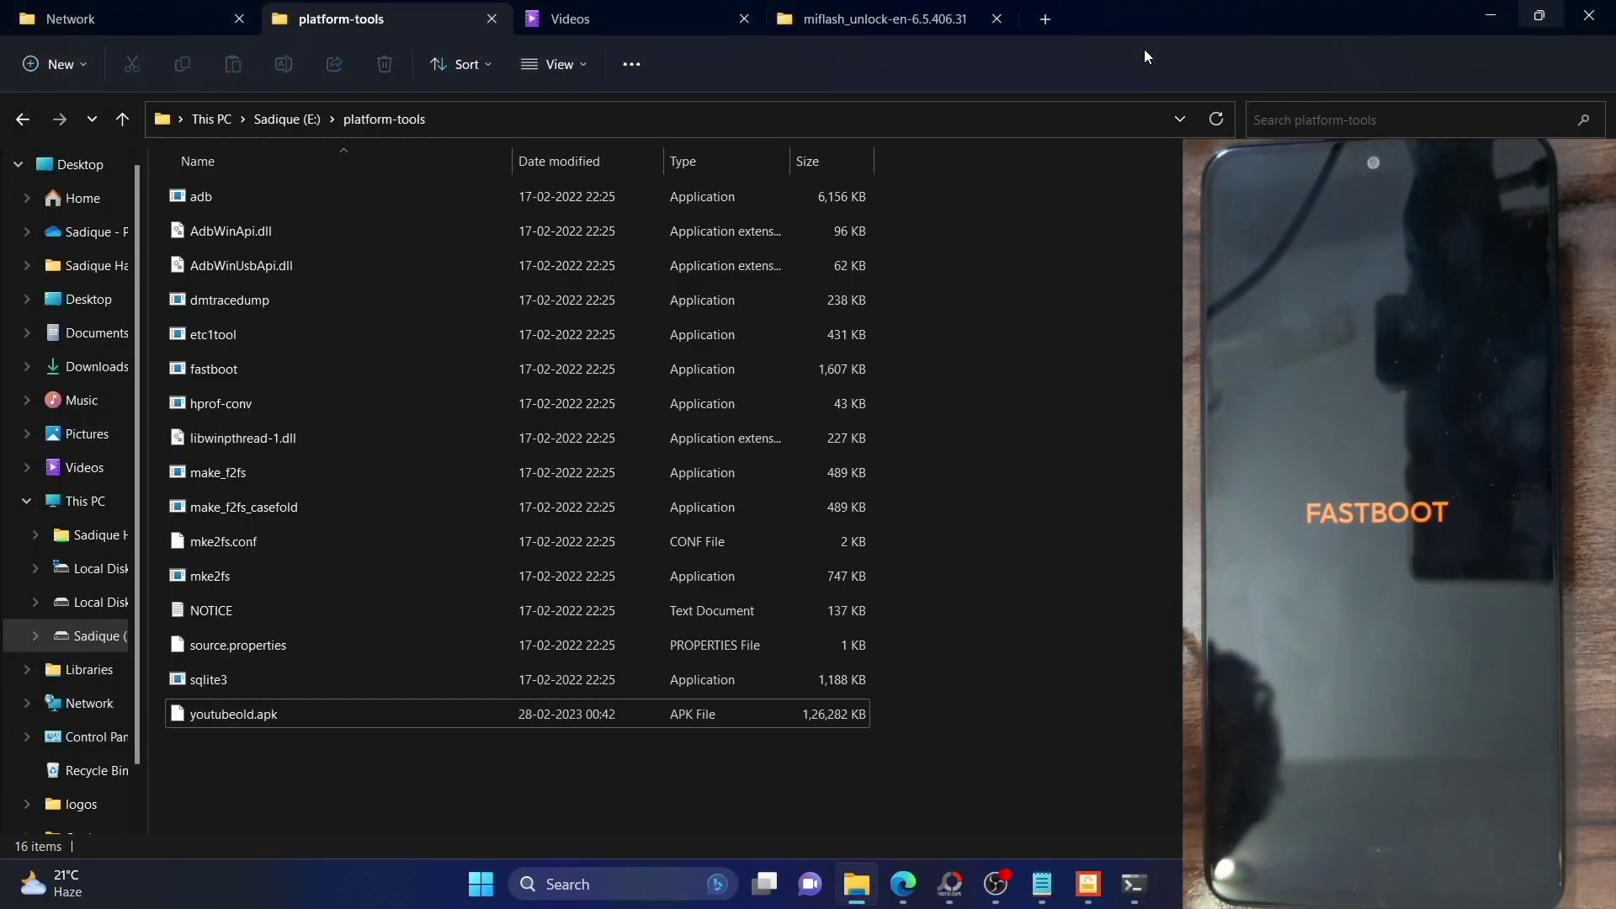